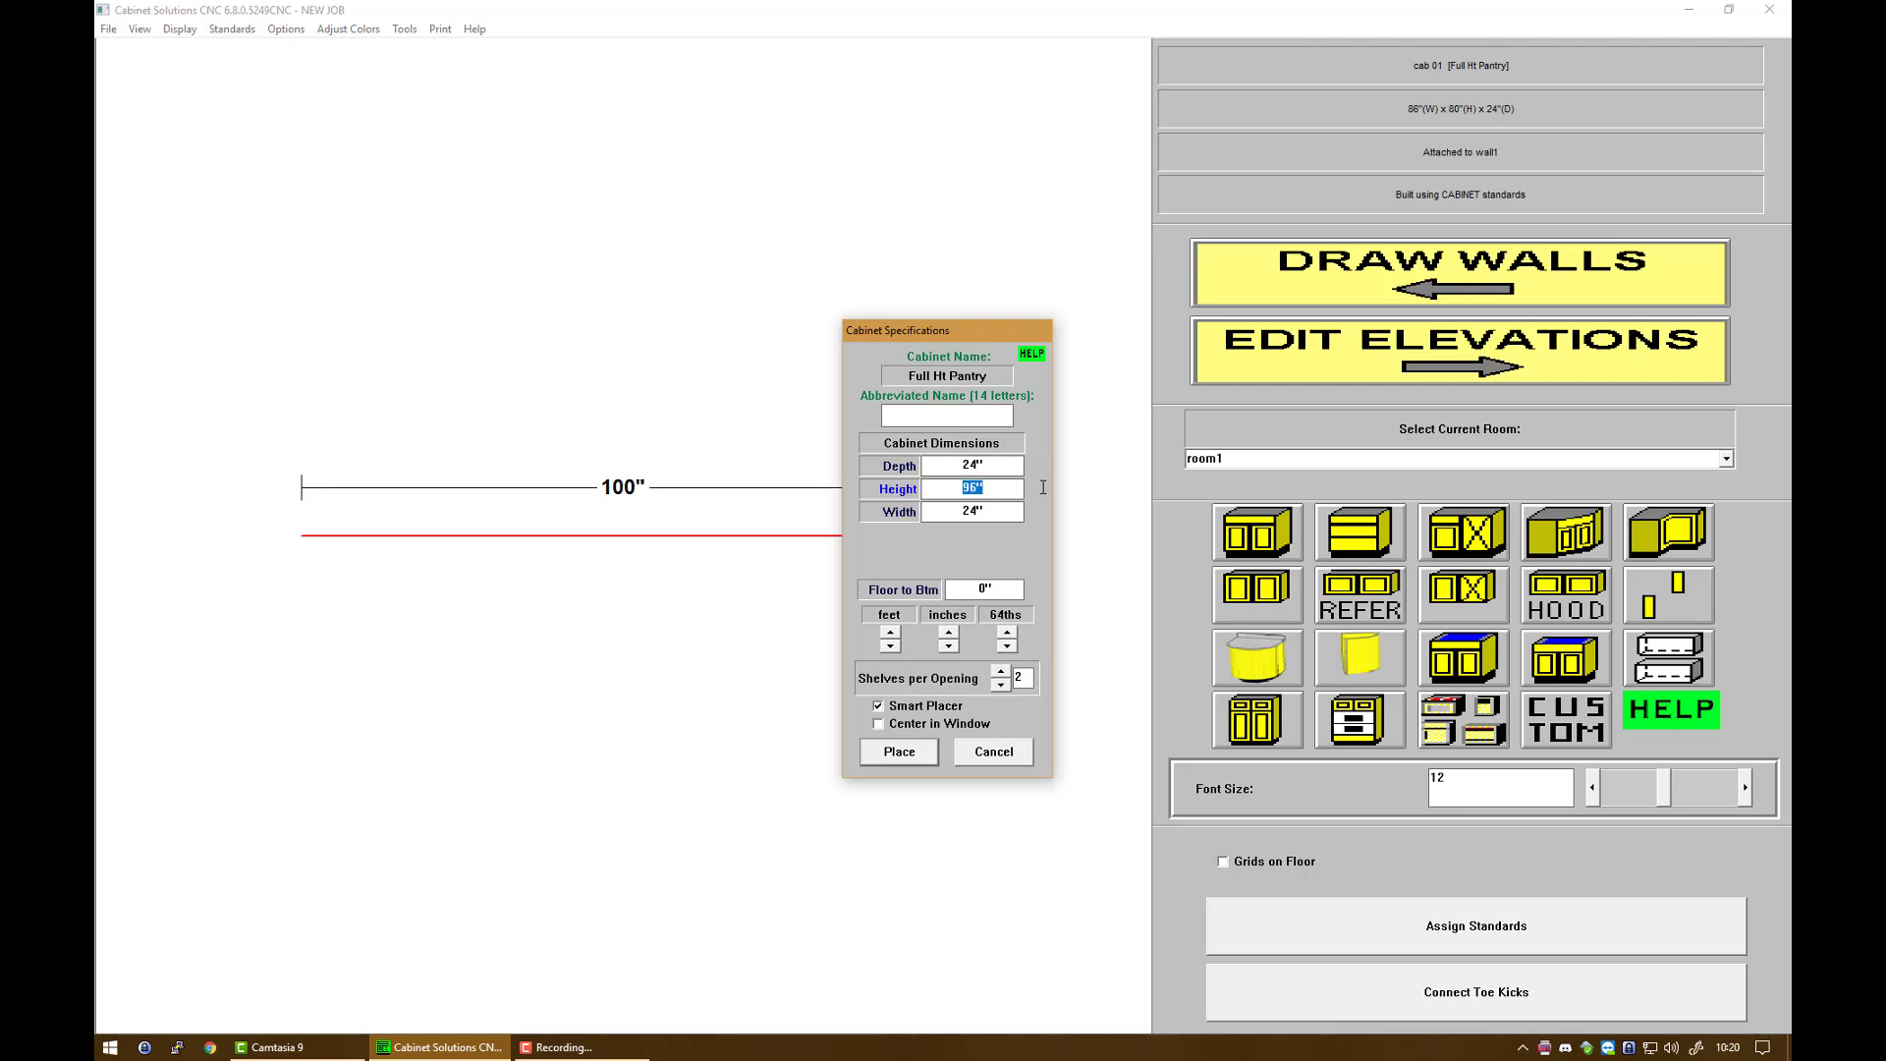
Step: Size the pantry cabinet to 80 inches high and 86 inches wide and place it on the wall
text(80)
key(Tab)
text(86)
click(910, 751)
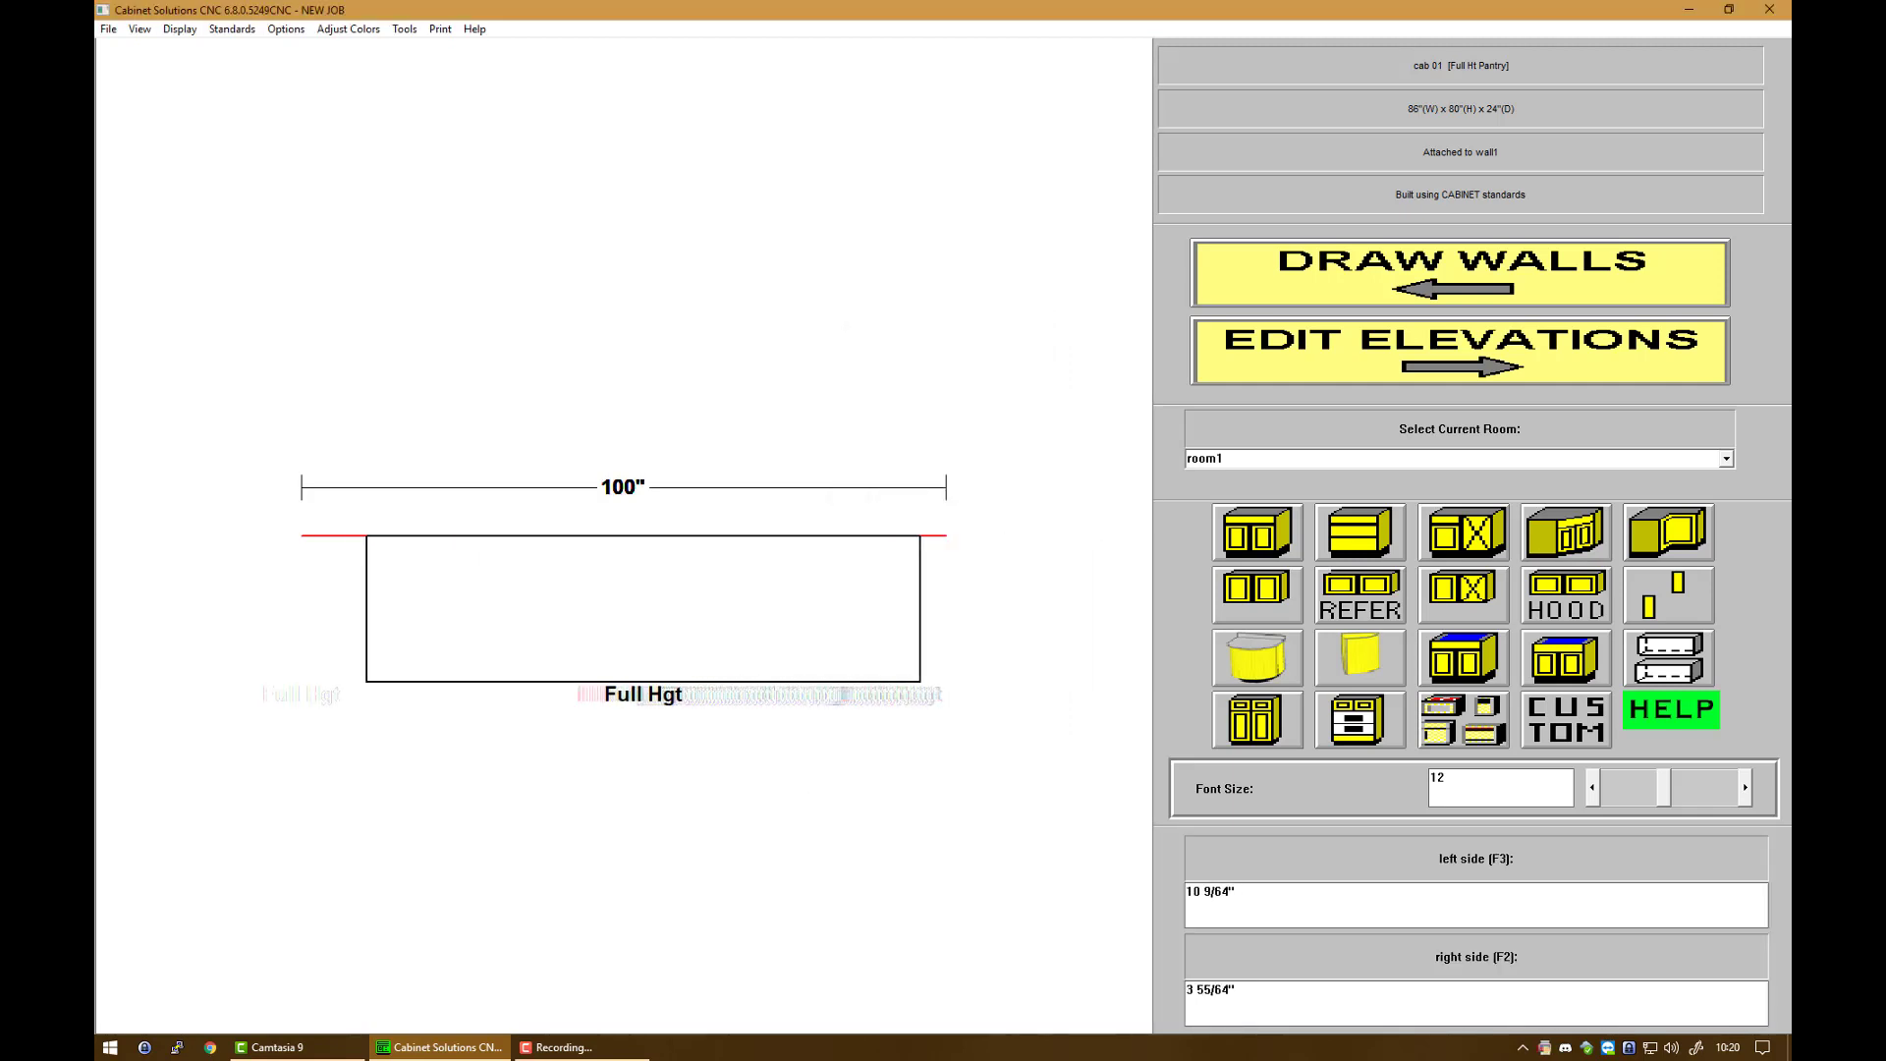
click(636, 608)
Step: Open cab 01 from the wall elevation and clear all of its interior boards
click(1326, 354)
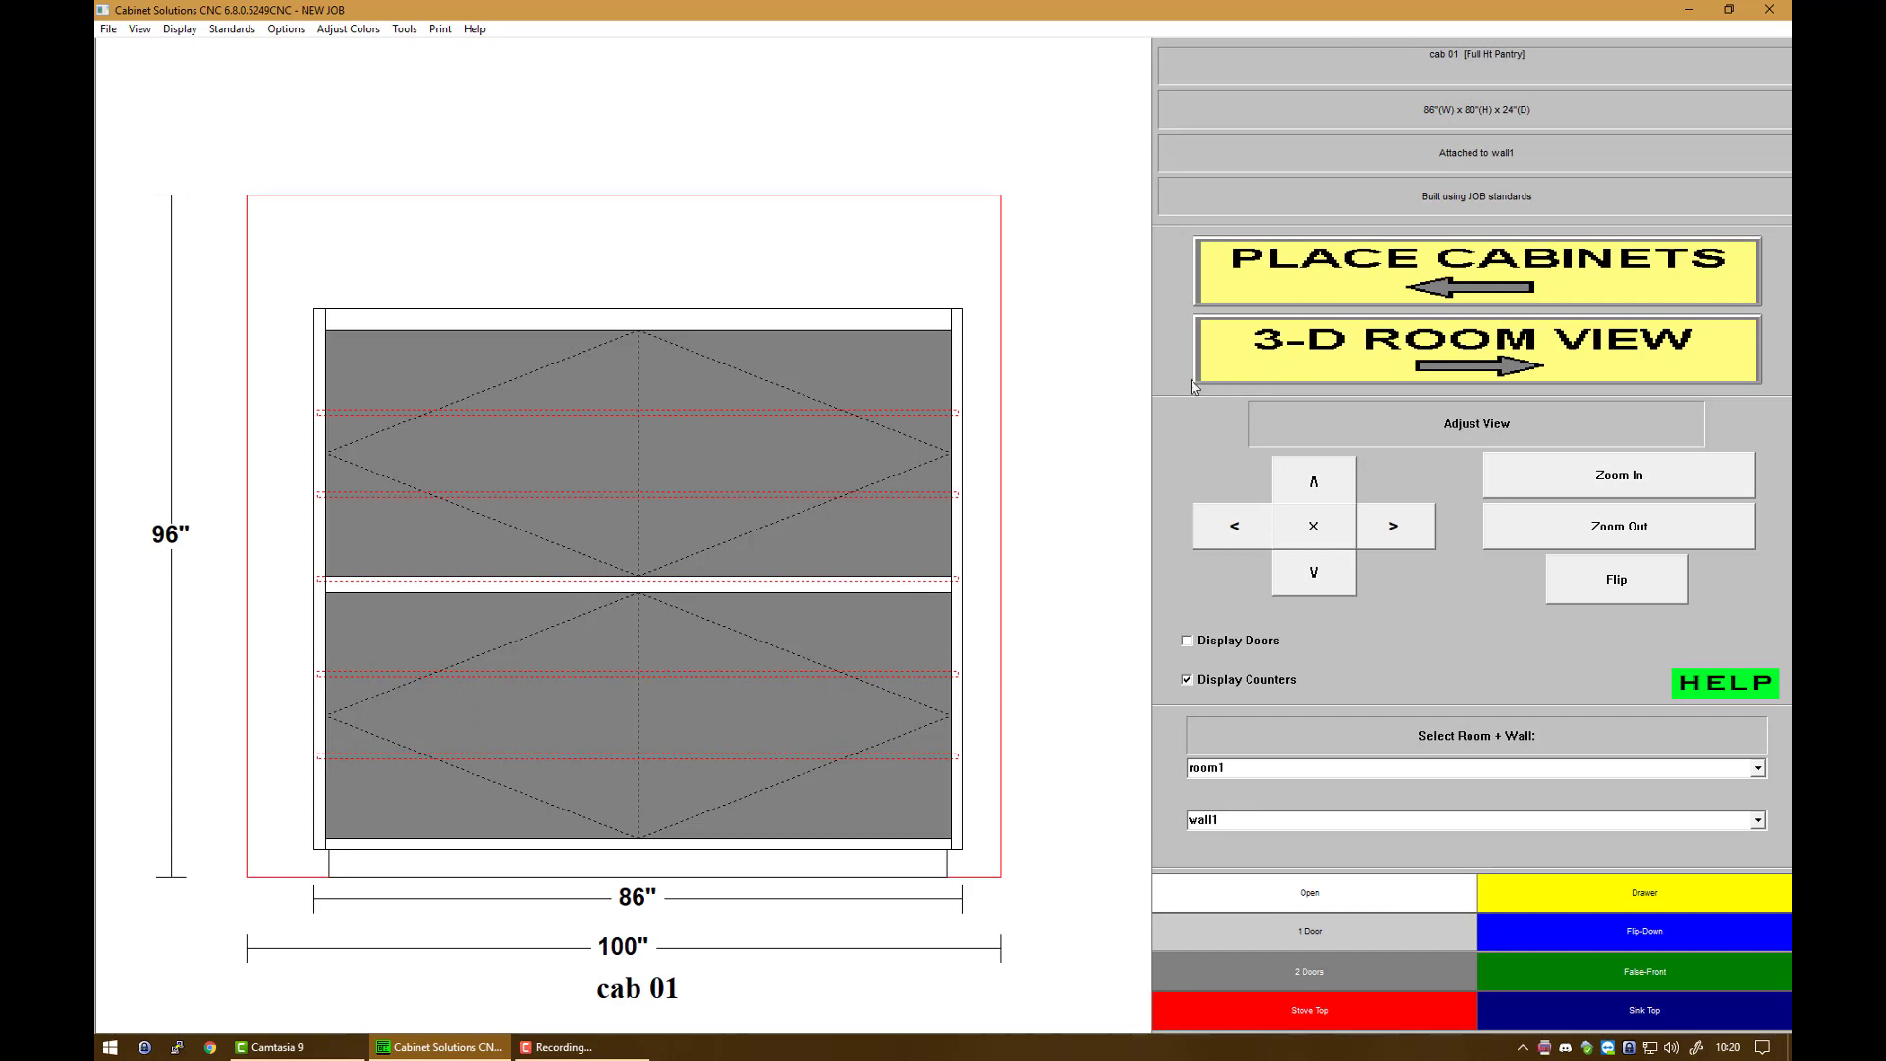
click(870, 438)
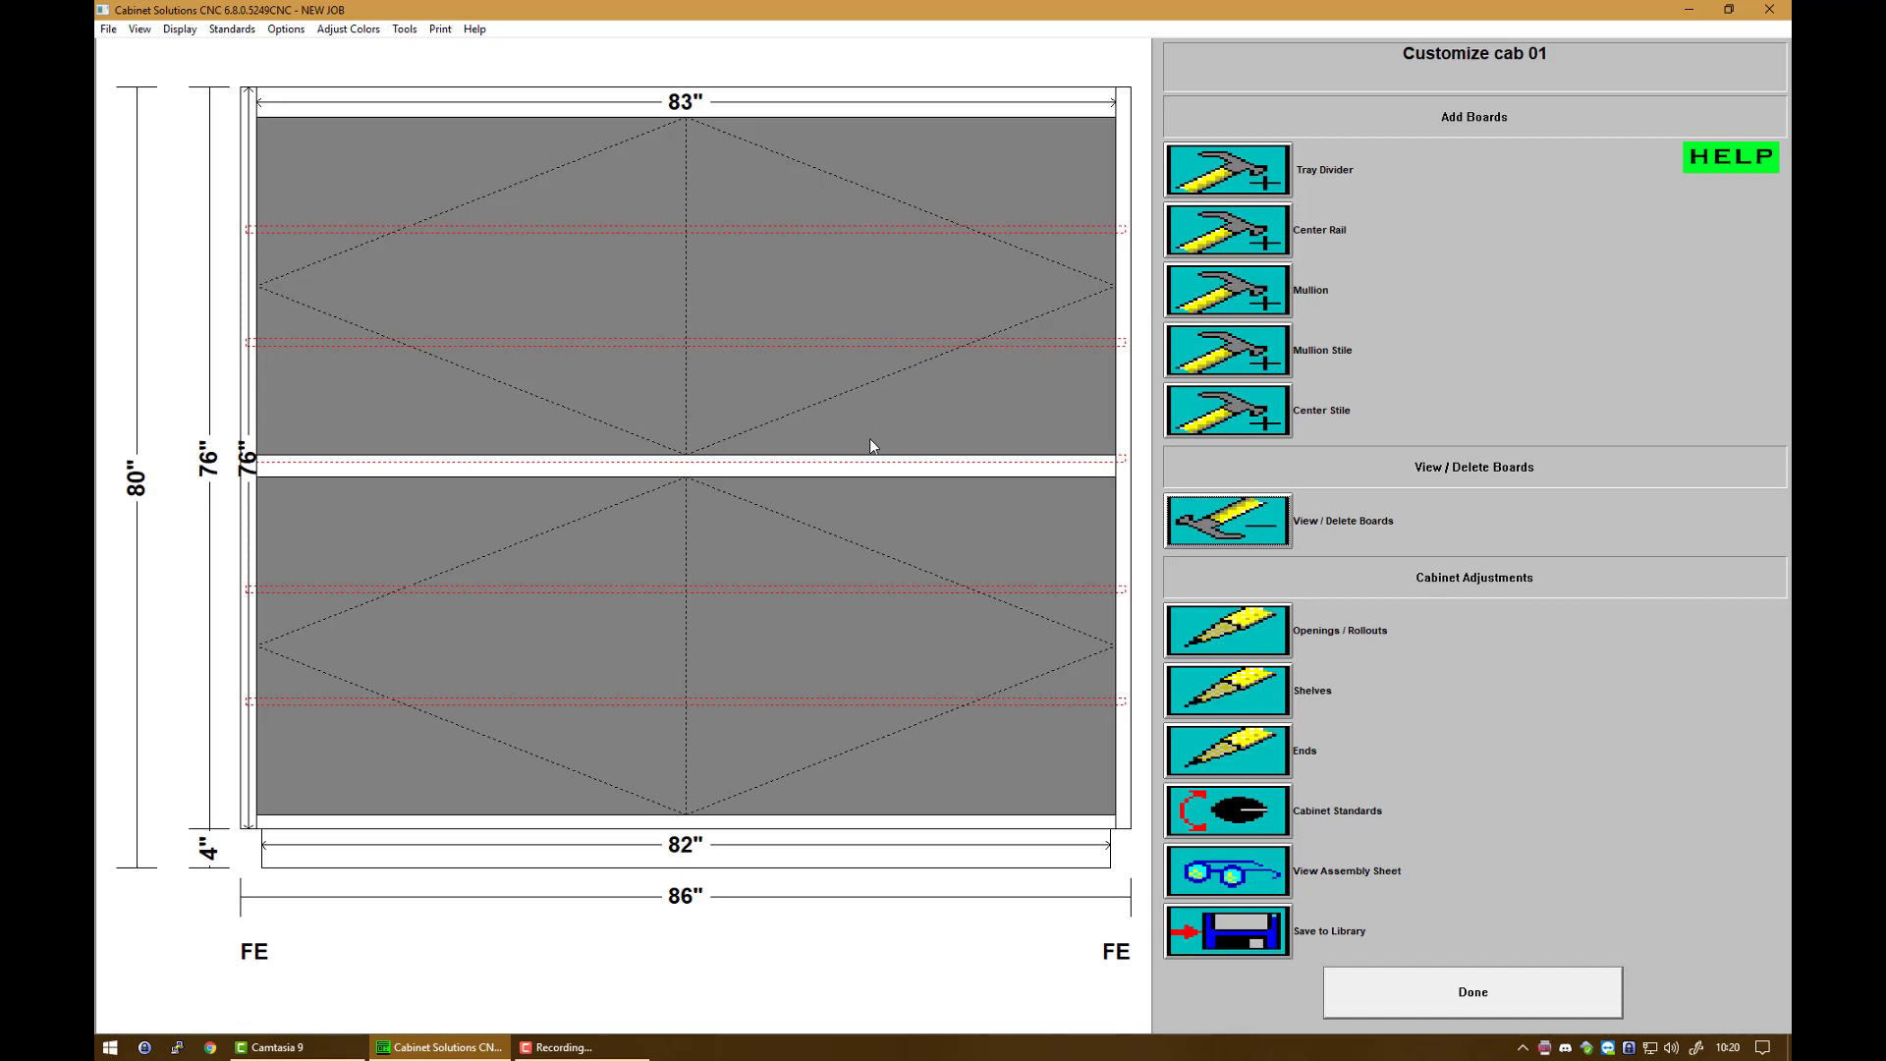
click(1246, 528)
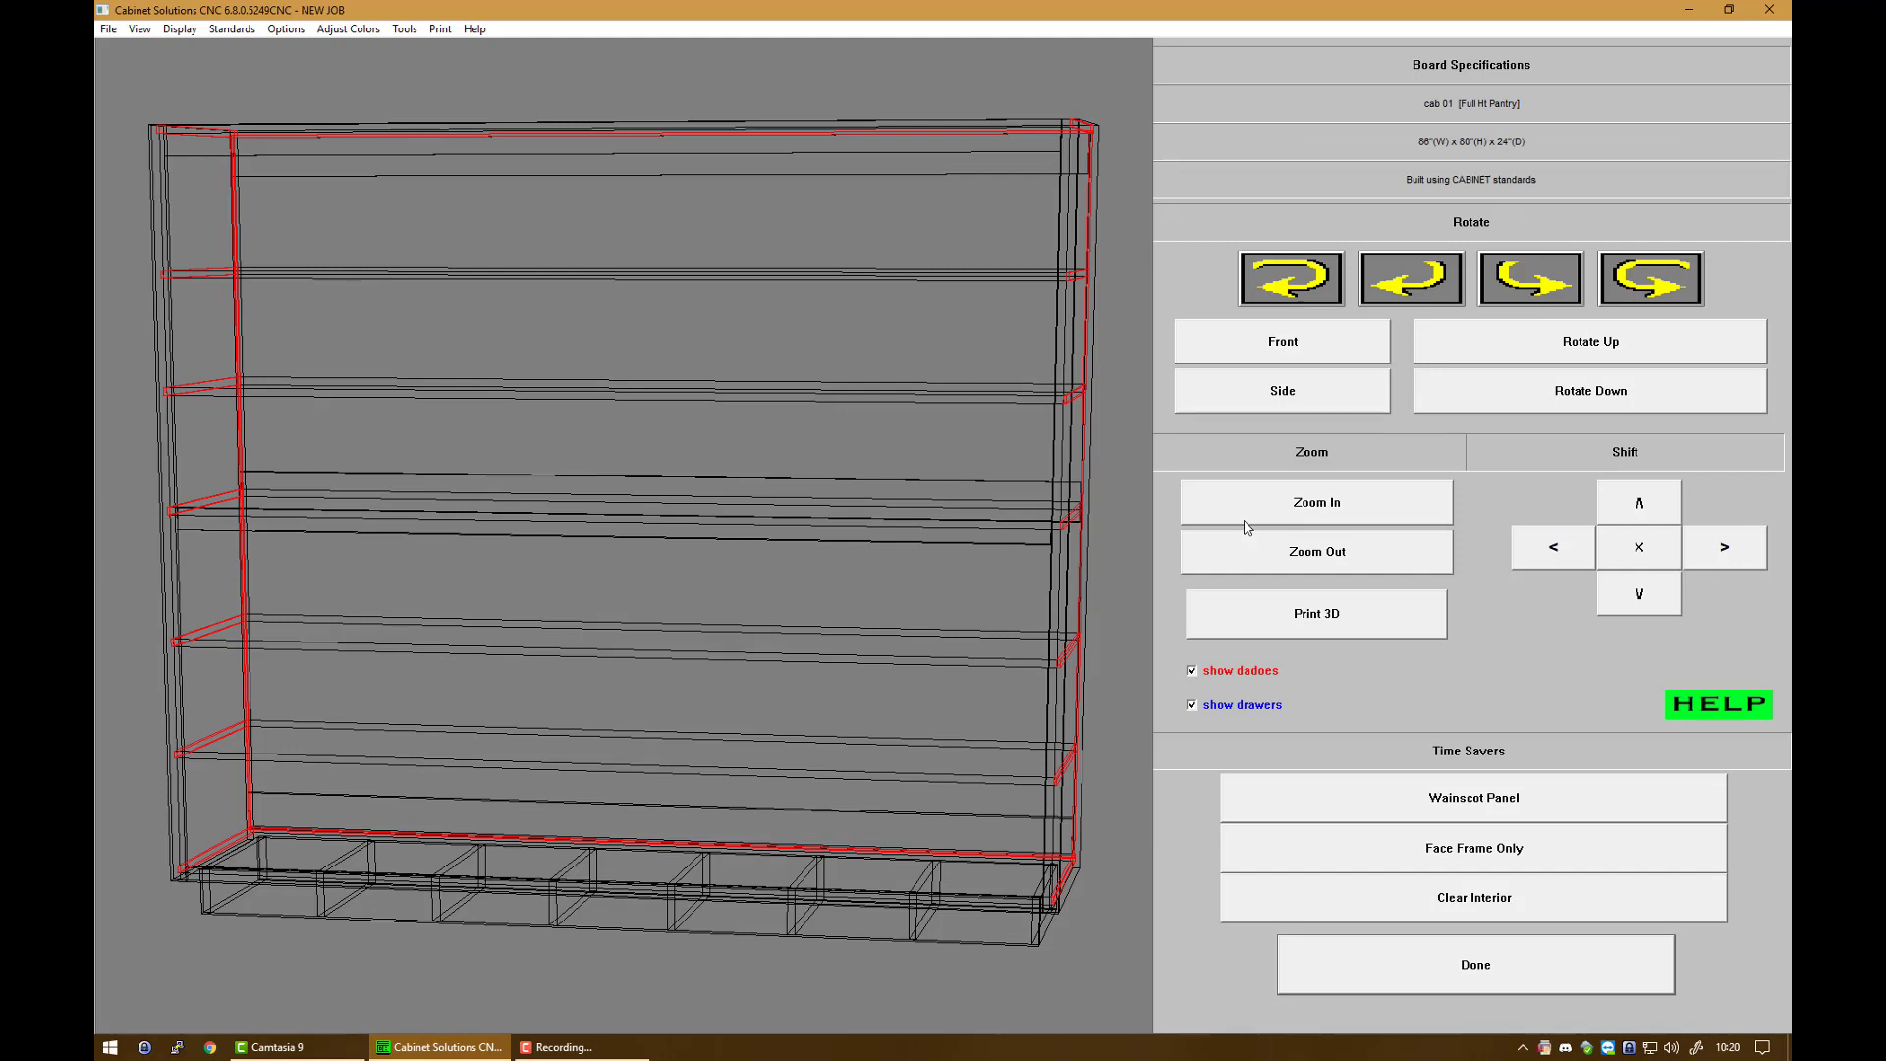
click(1402, 905)
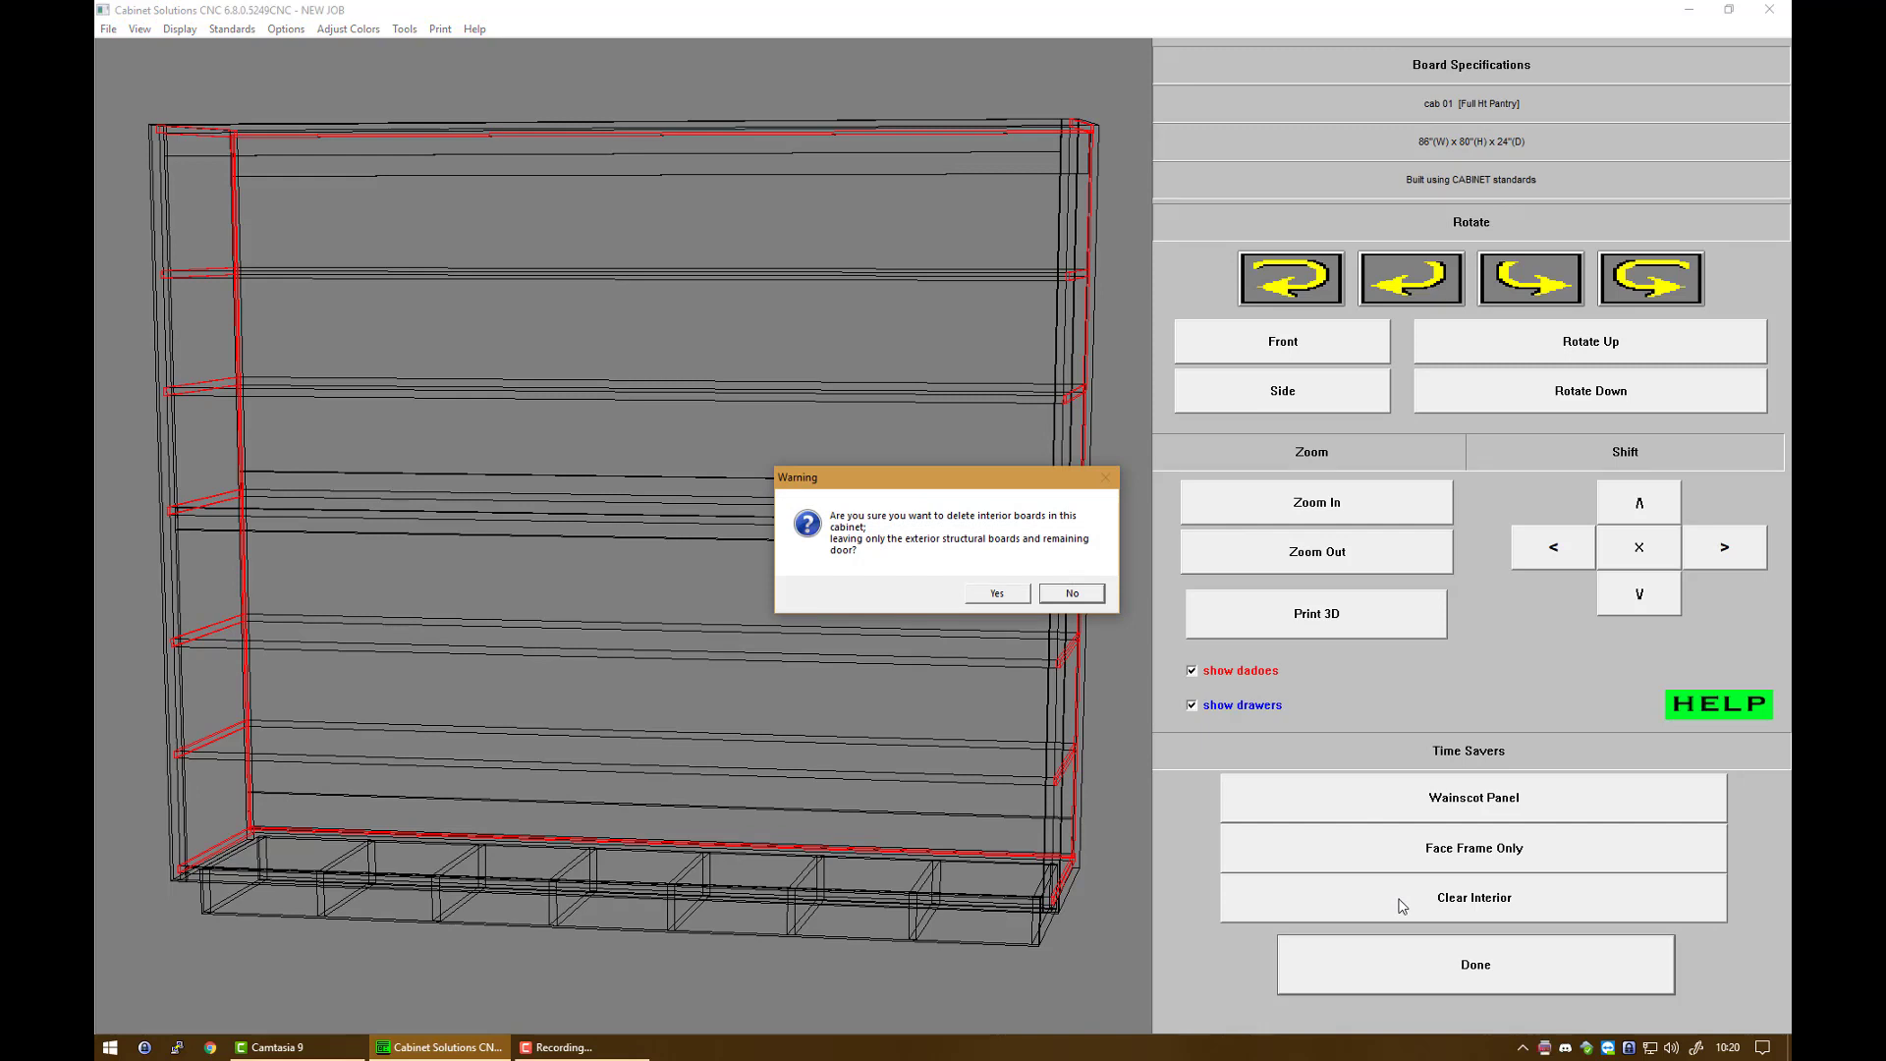
click(1002, 595)
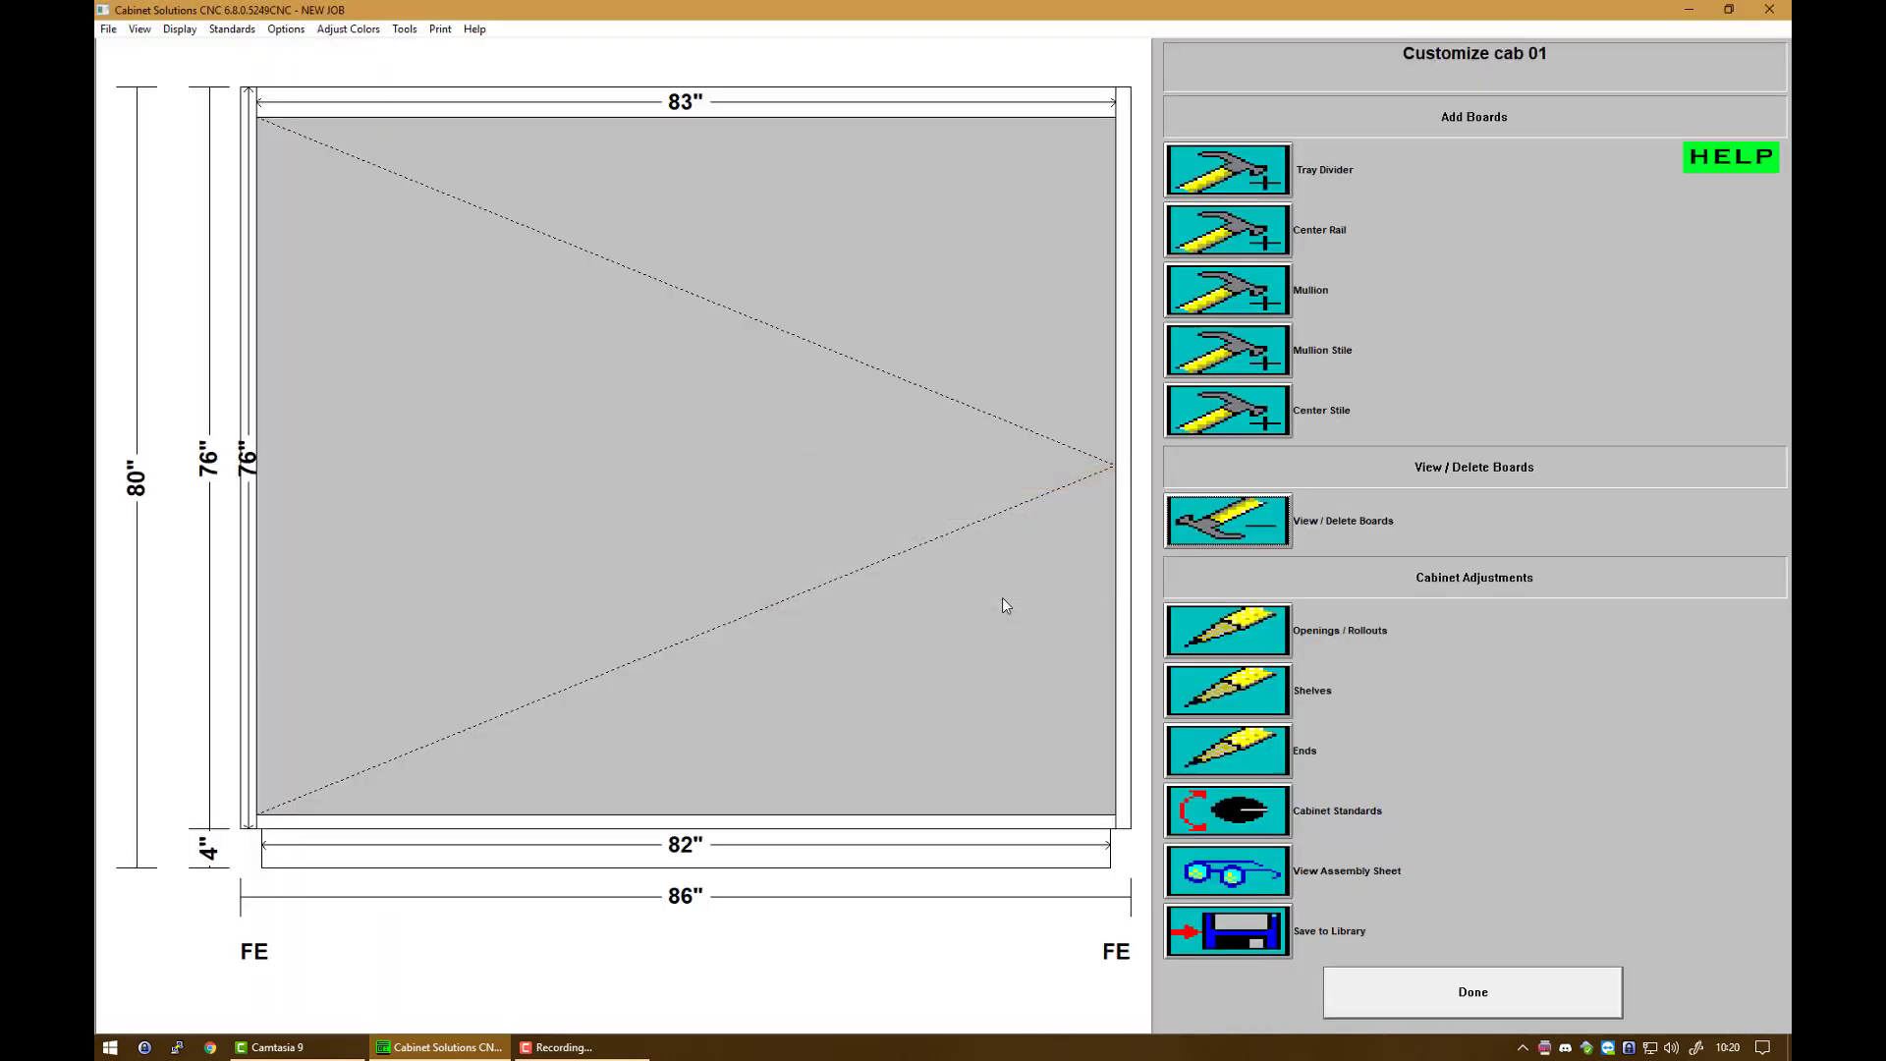
Step: Add two 2 1/4-inch center rails to cab 01's single opening
click(1227, 239)
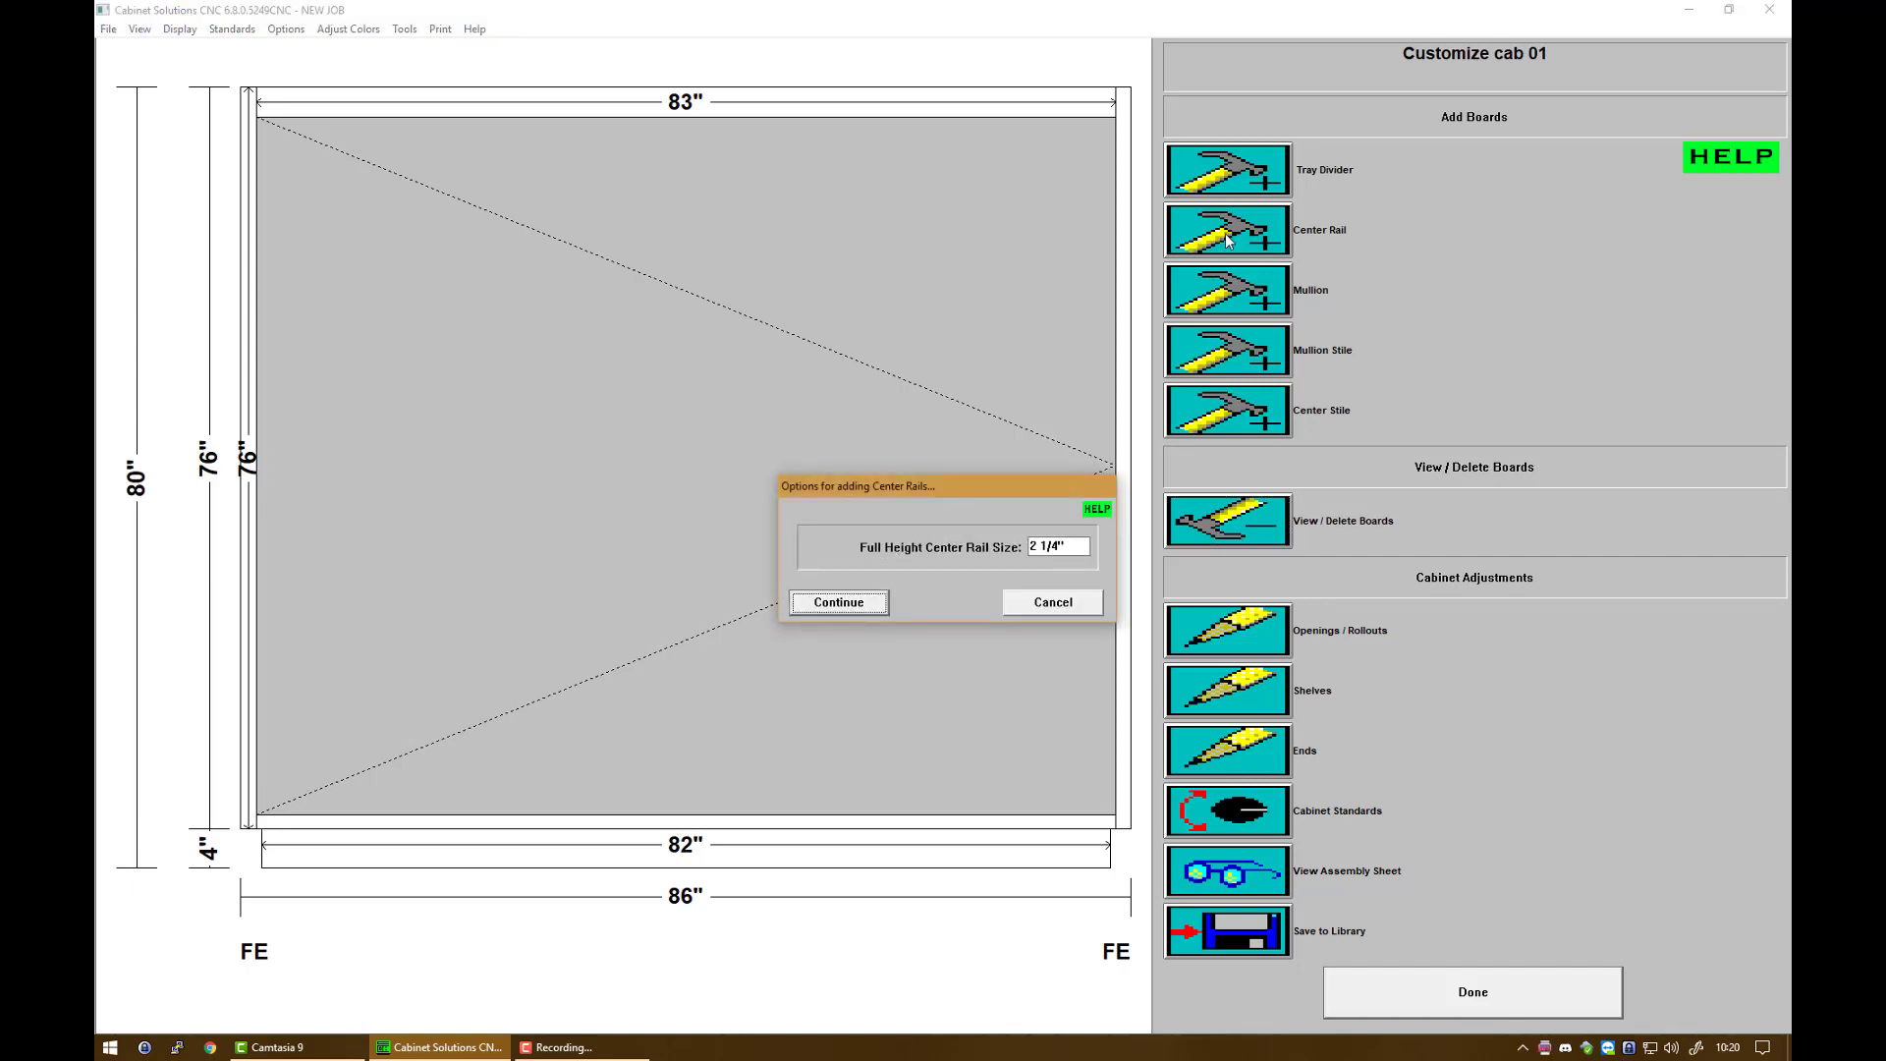
click(840, 604)
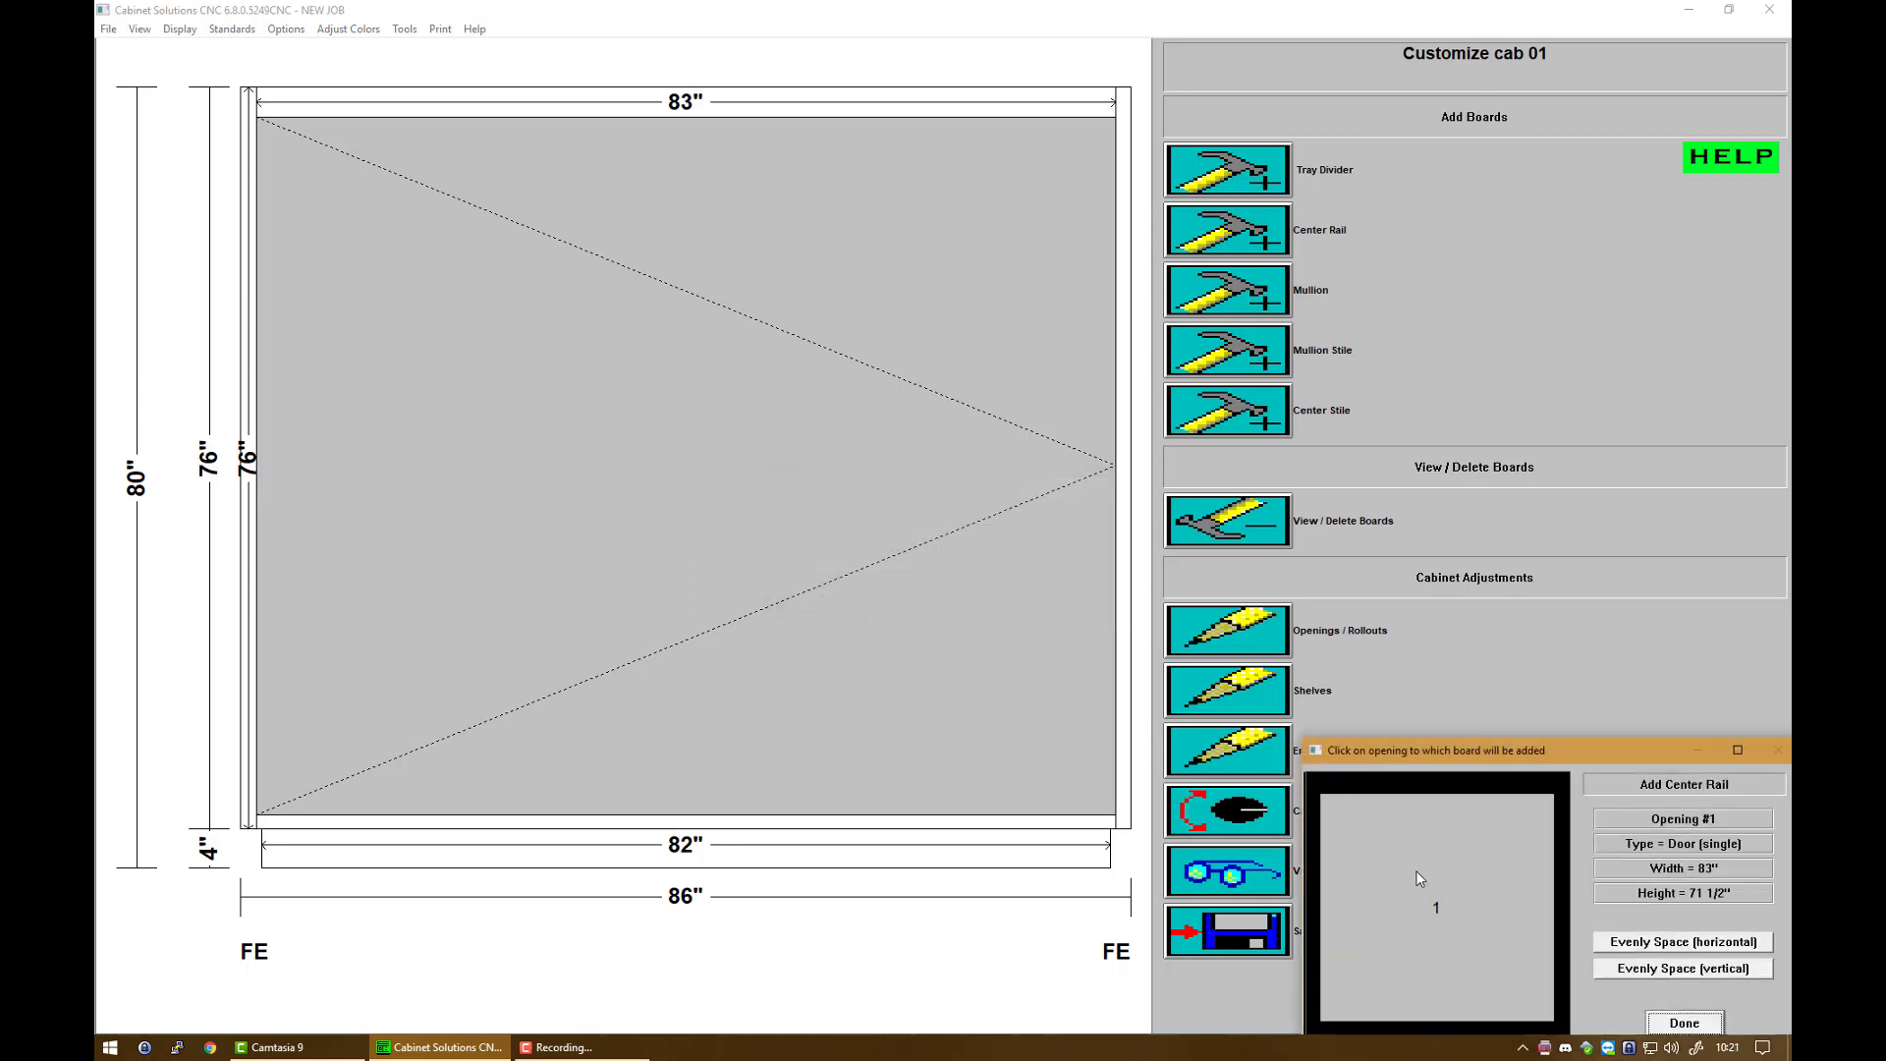
click(1417, 870)
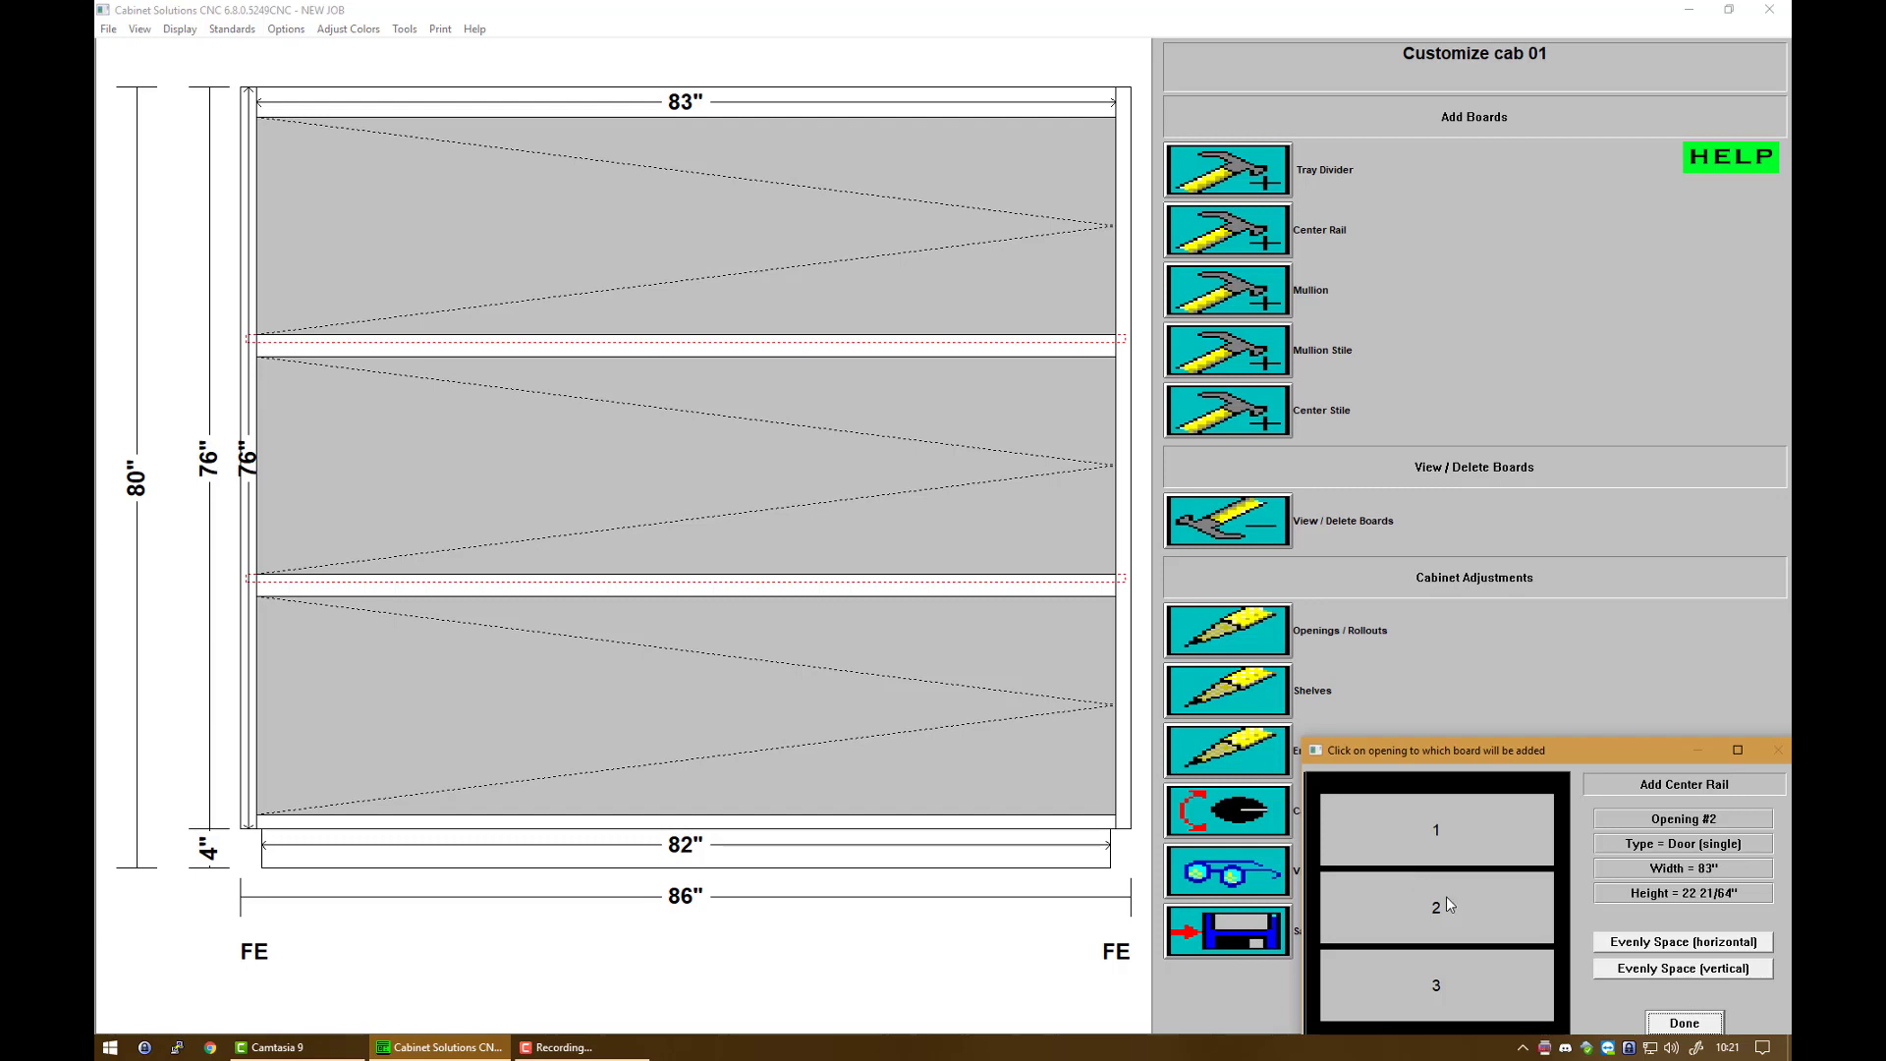
click(1692, 1023)
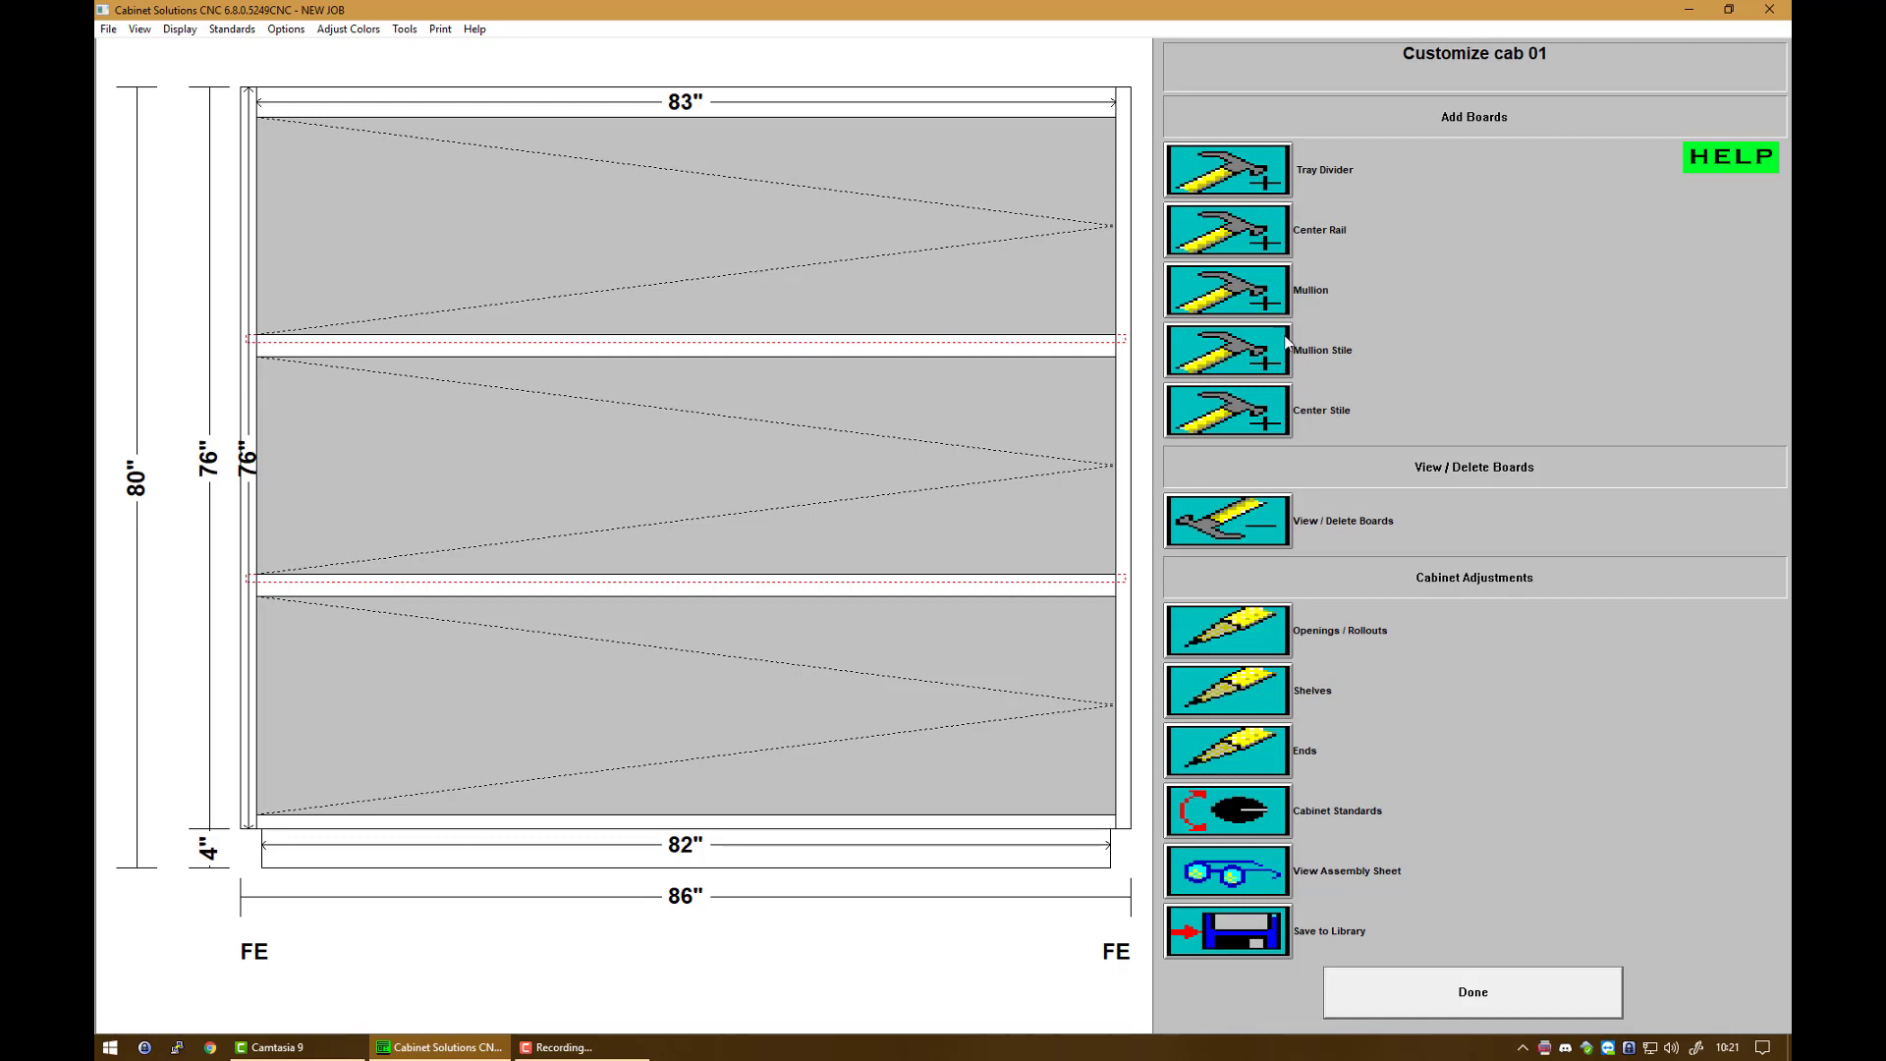
Step: Add two centered 2 1/4-inch mullions to each of the top, middle and bottom rows
click(1236, 294)
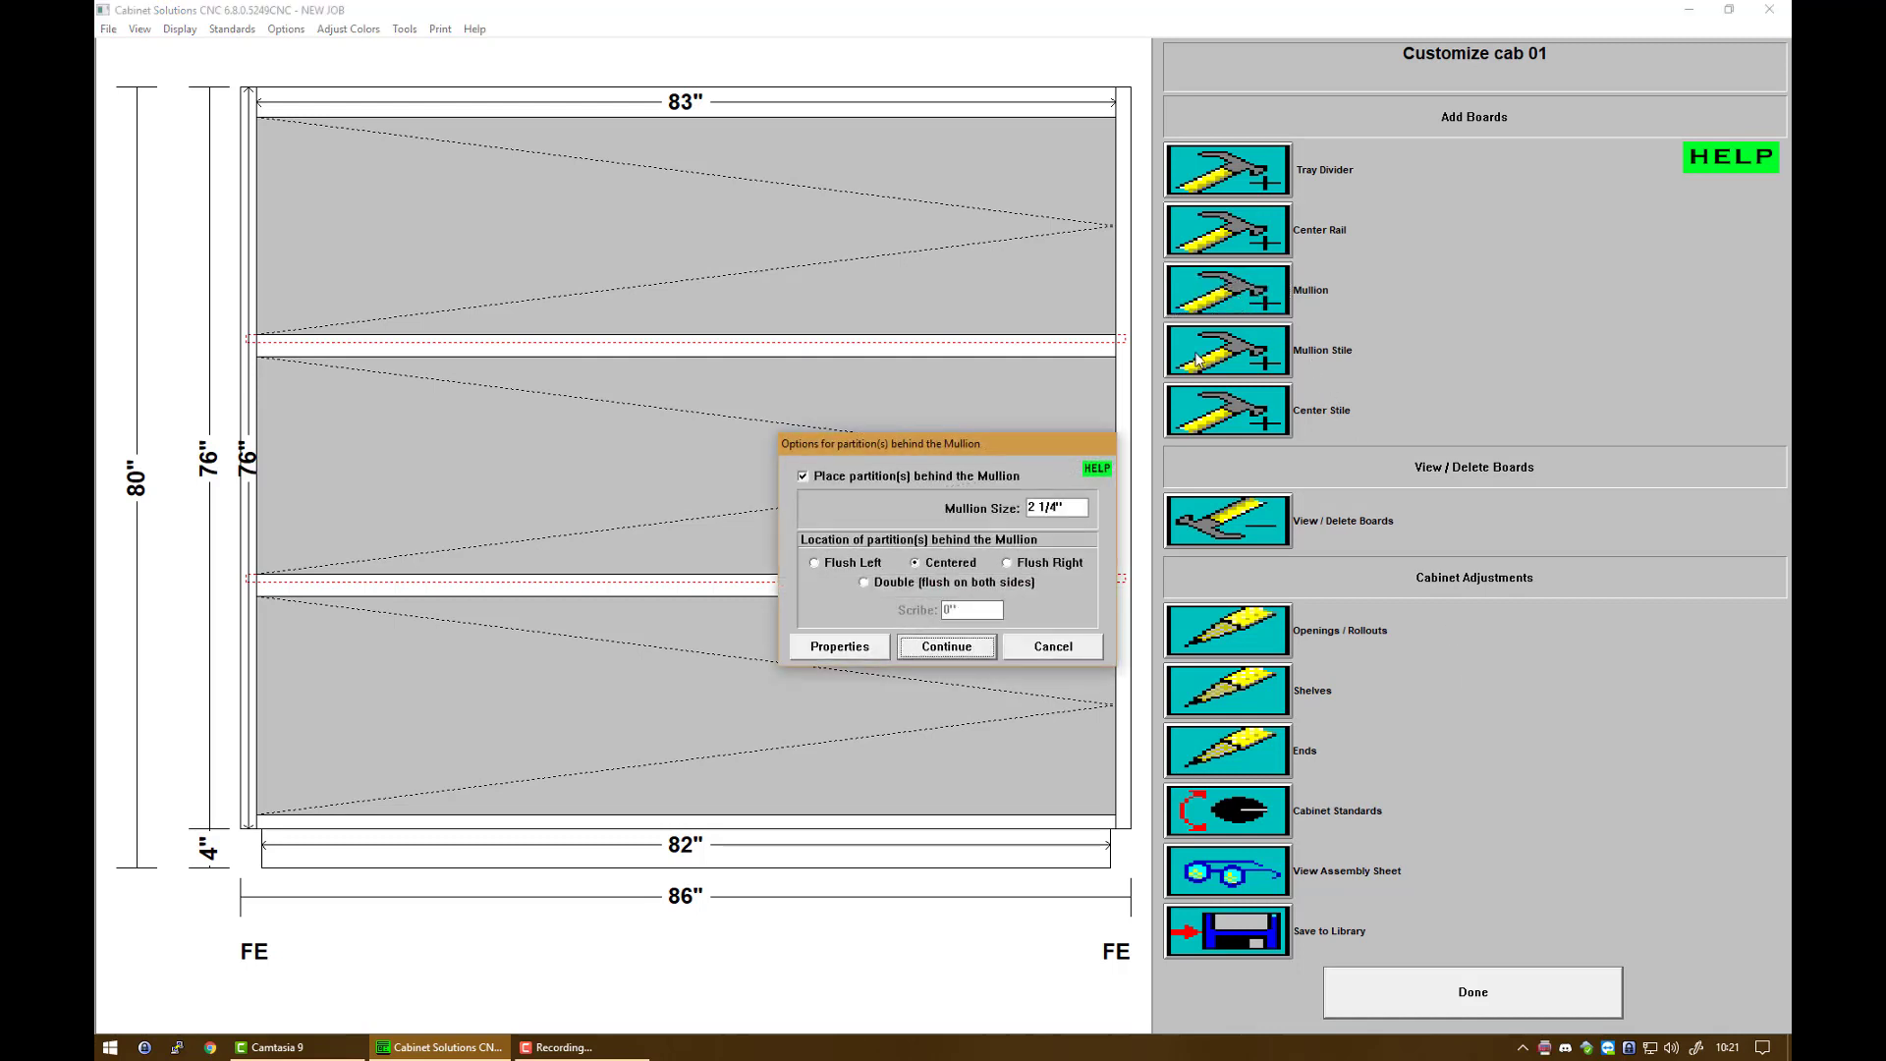
click(841, 647)
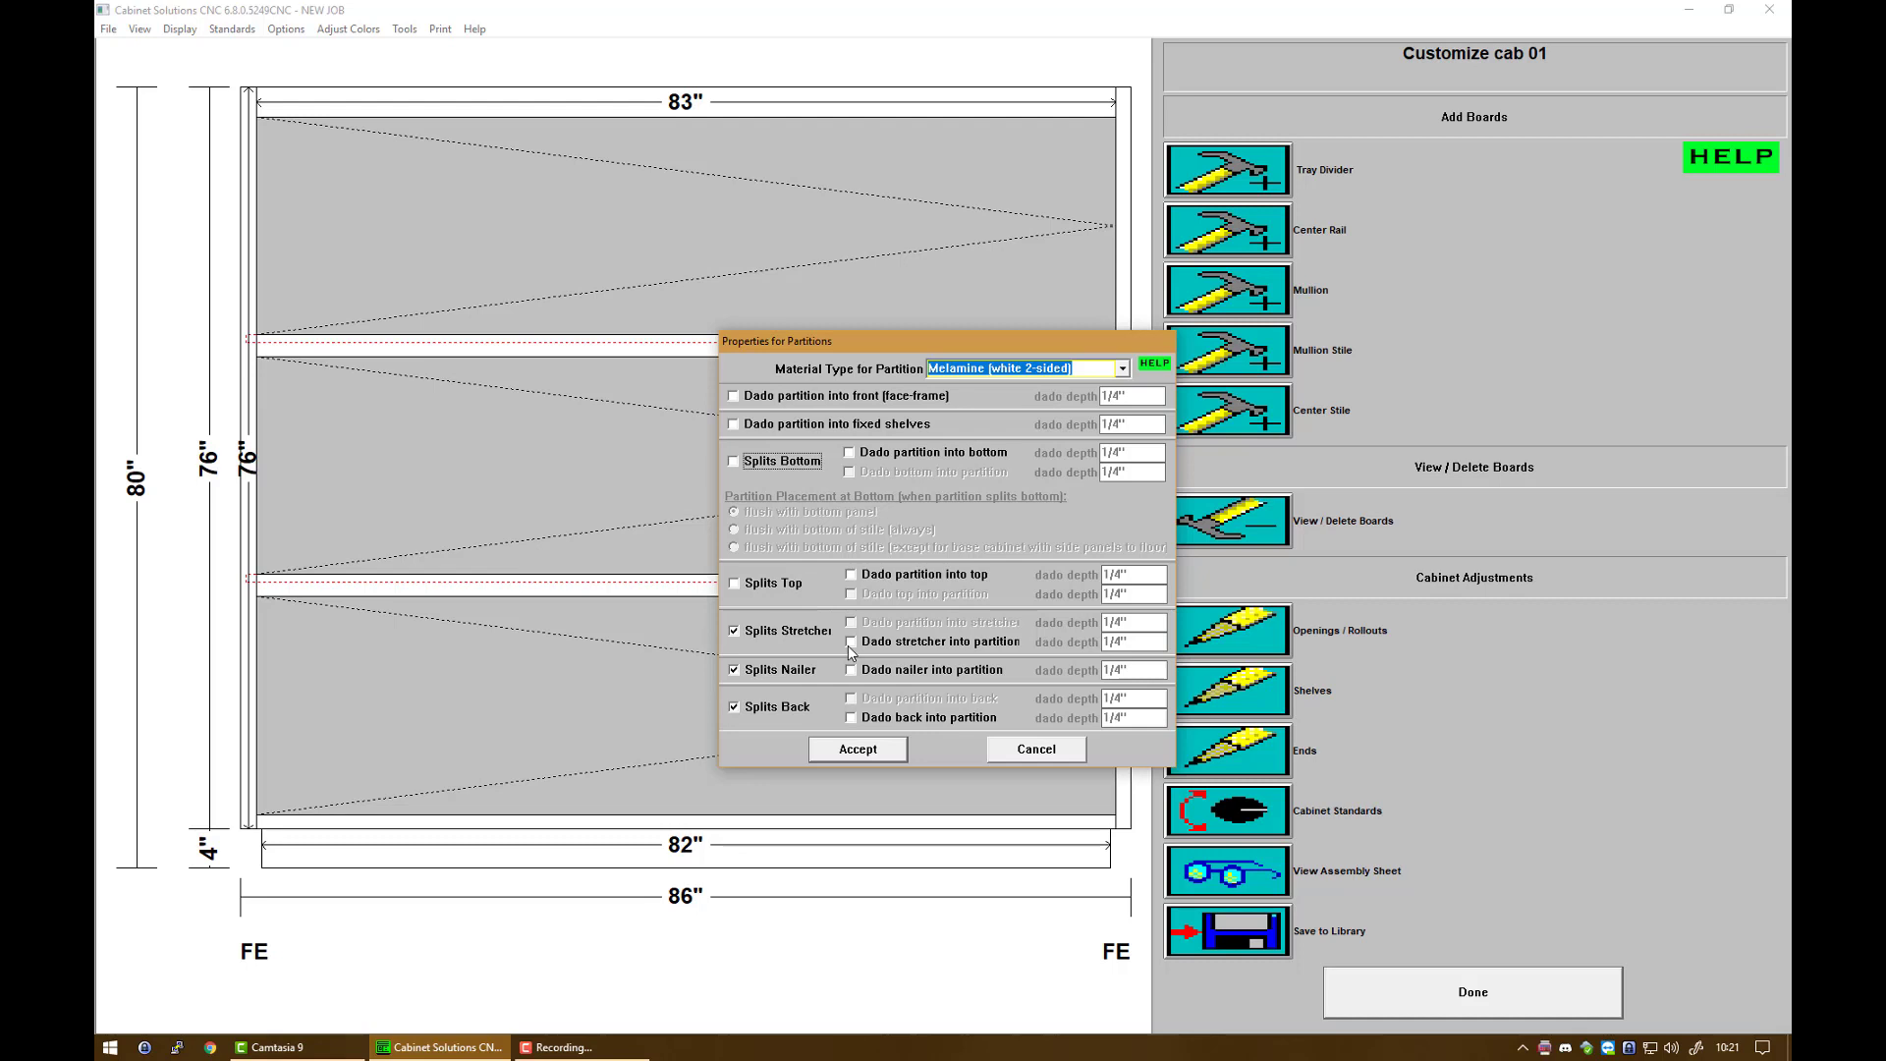
click(857, 756)
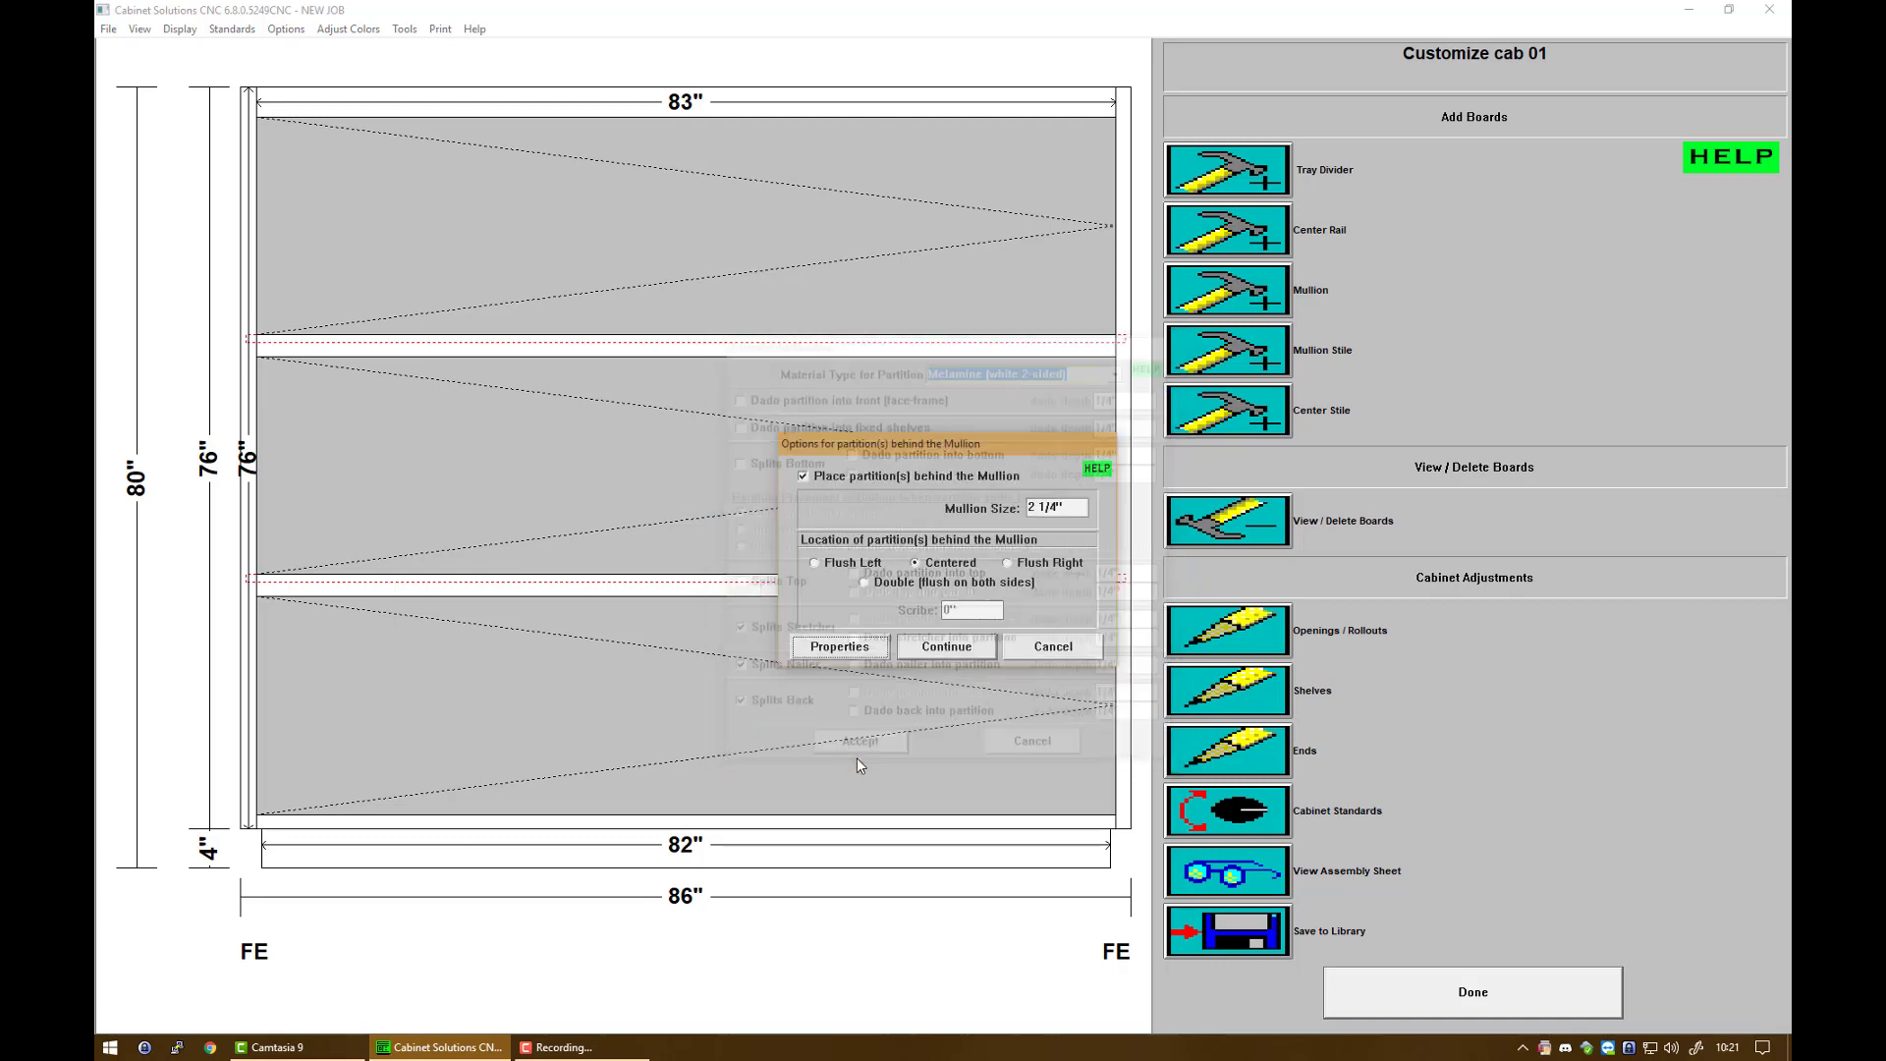
click(945, 647)
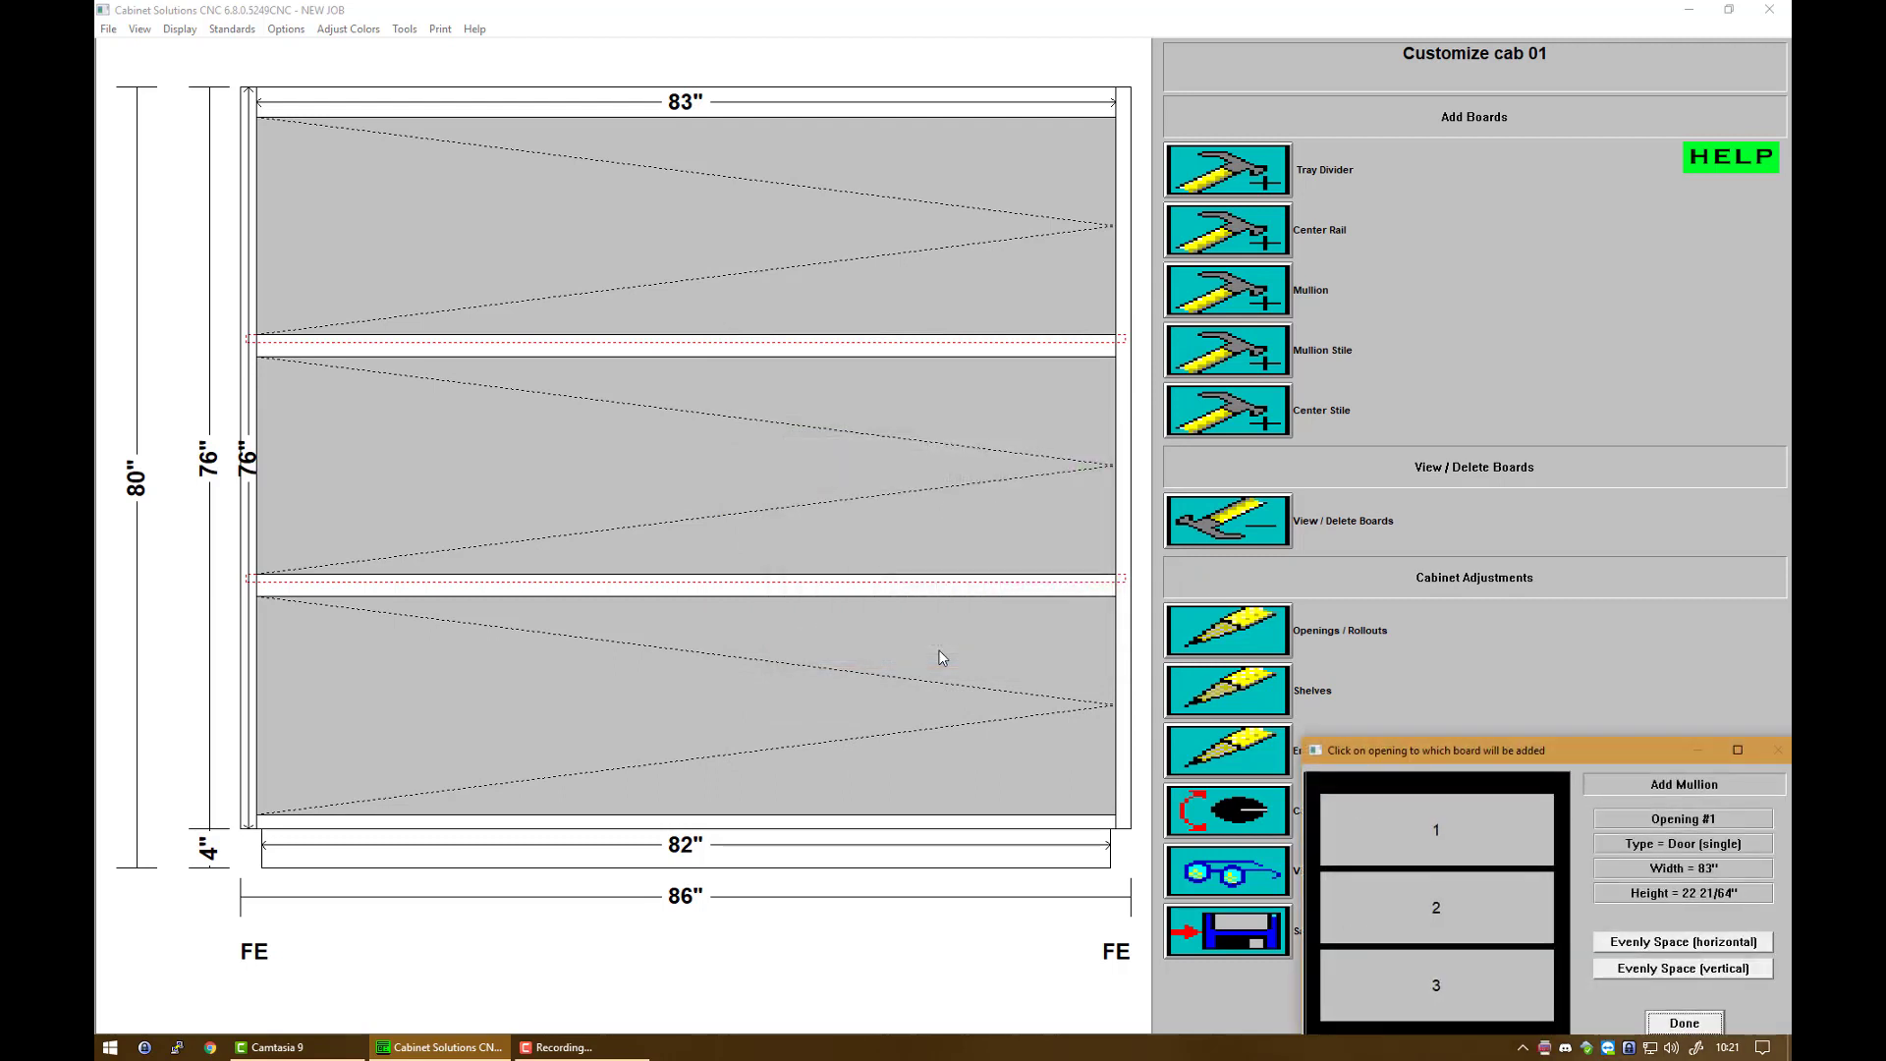
click(1400, 809)
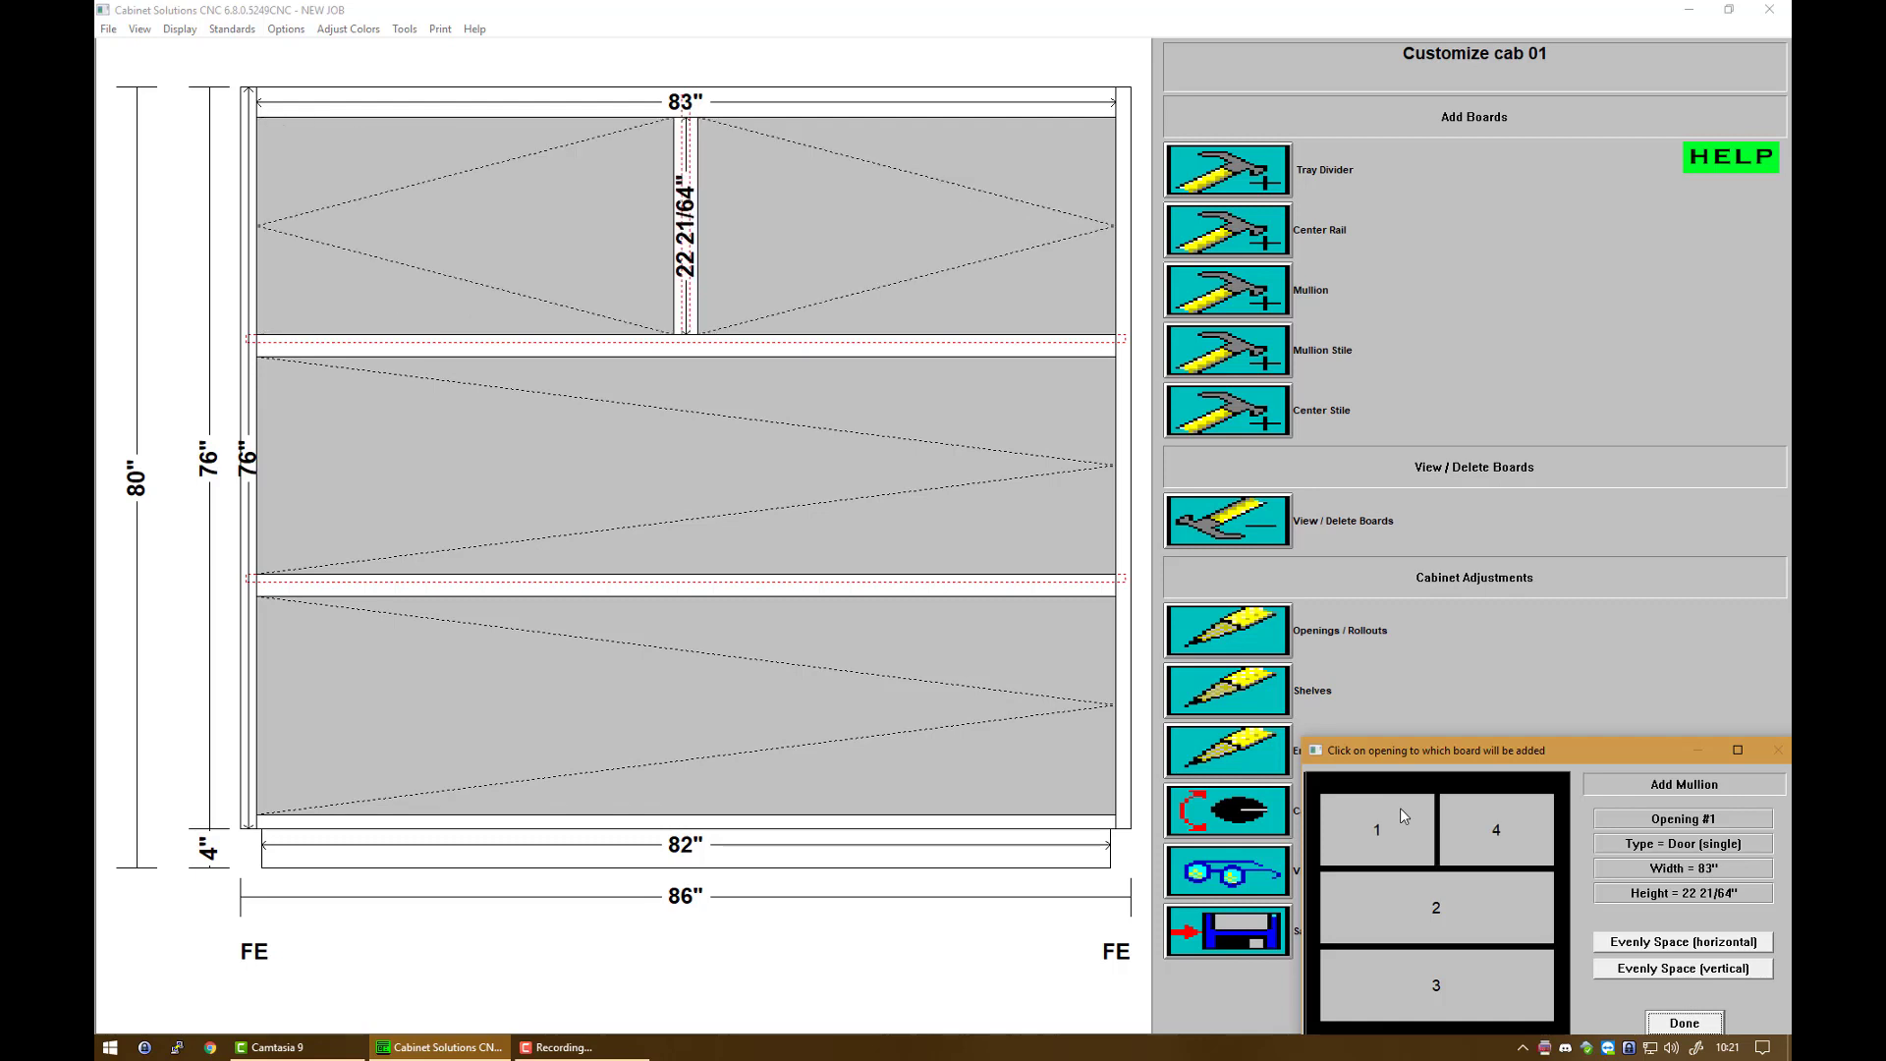
click(1400, 809)
click(1403, 899)
click(1403, 899)
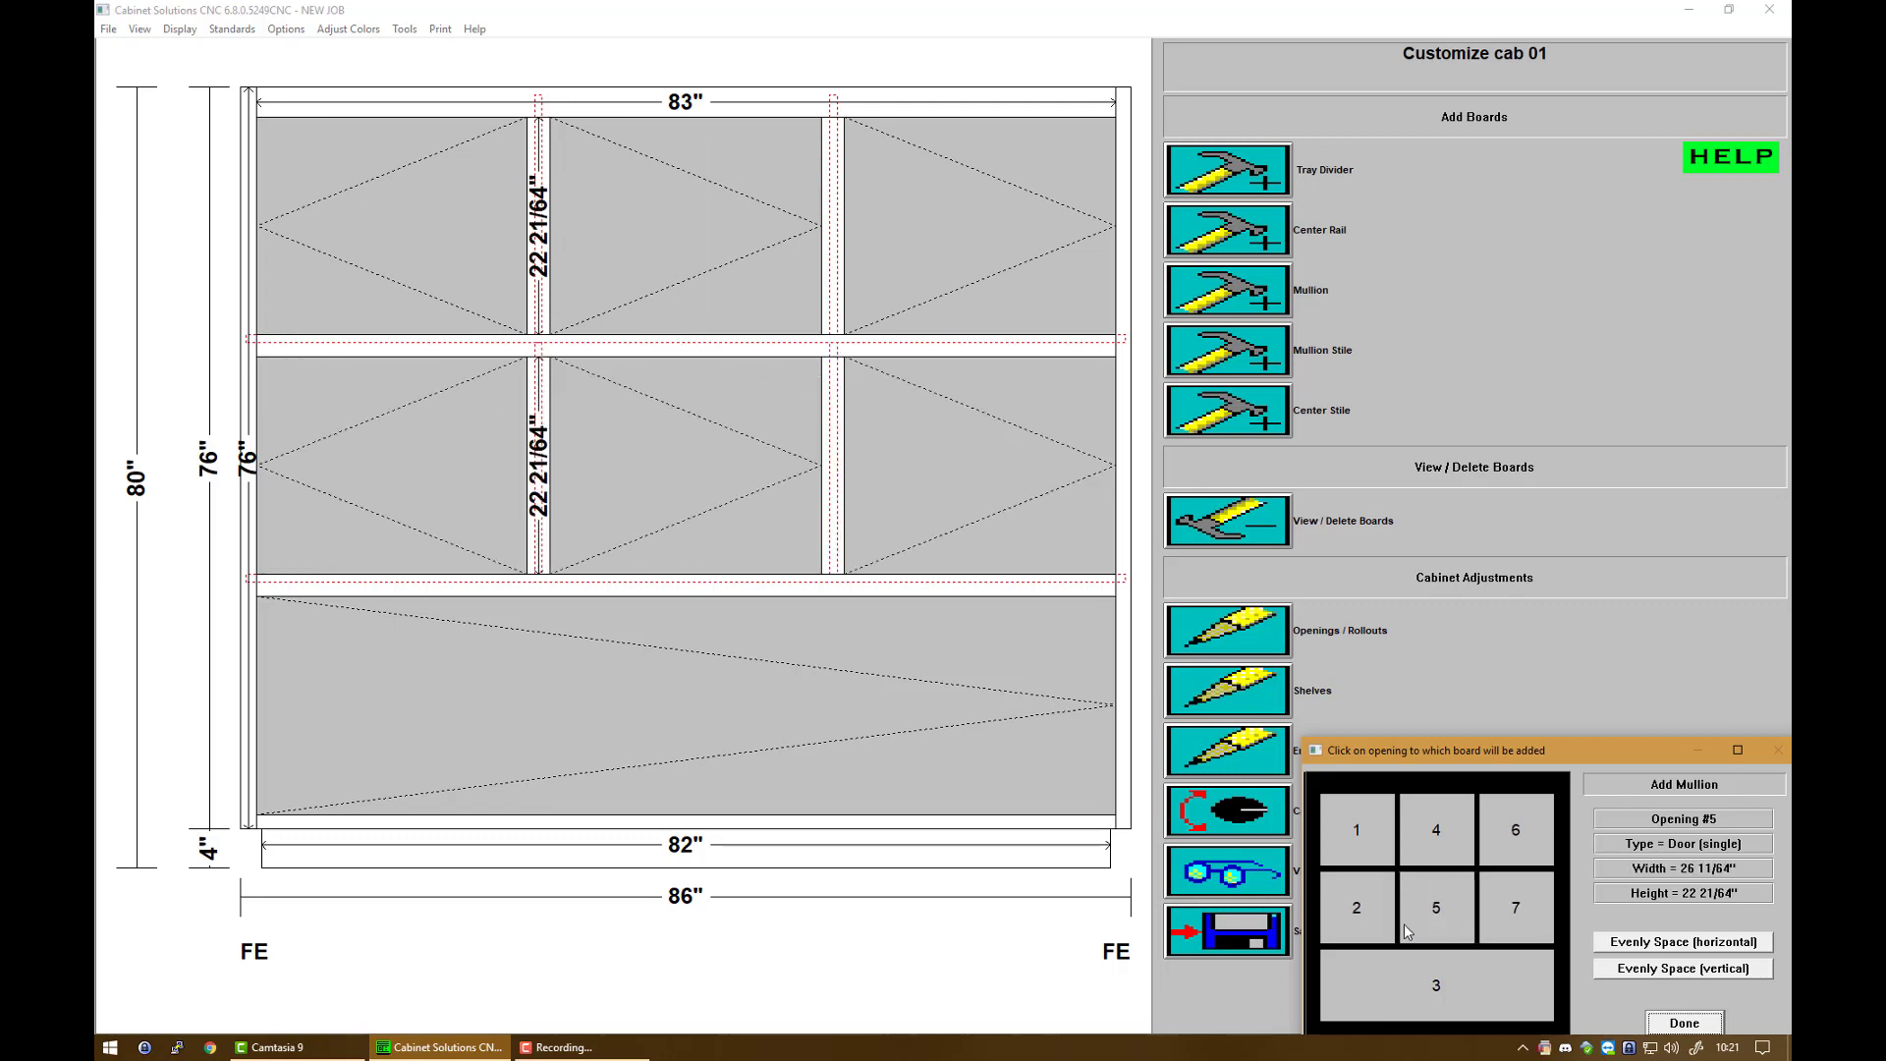
click(1411, 979)
click(1412, 979)
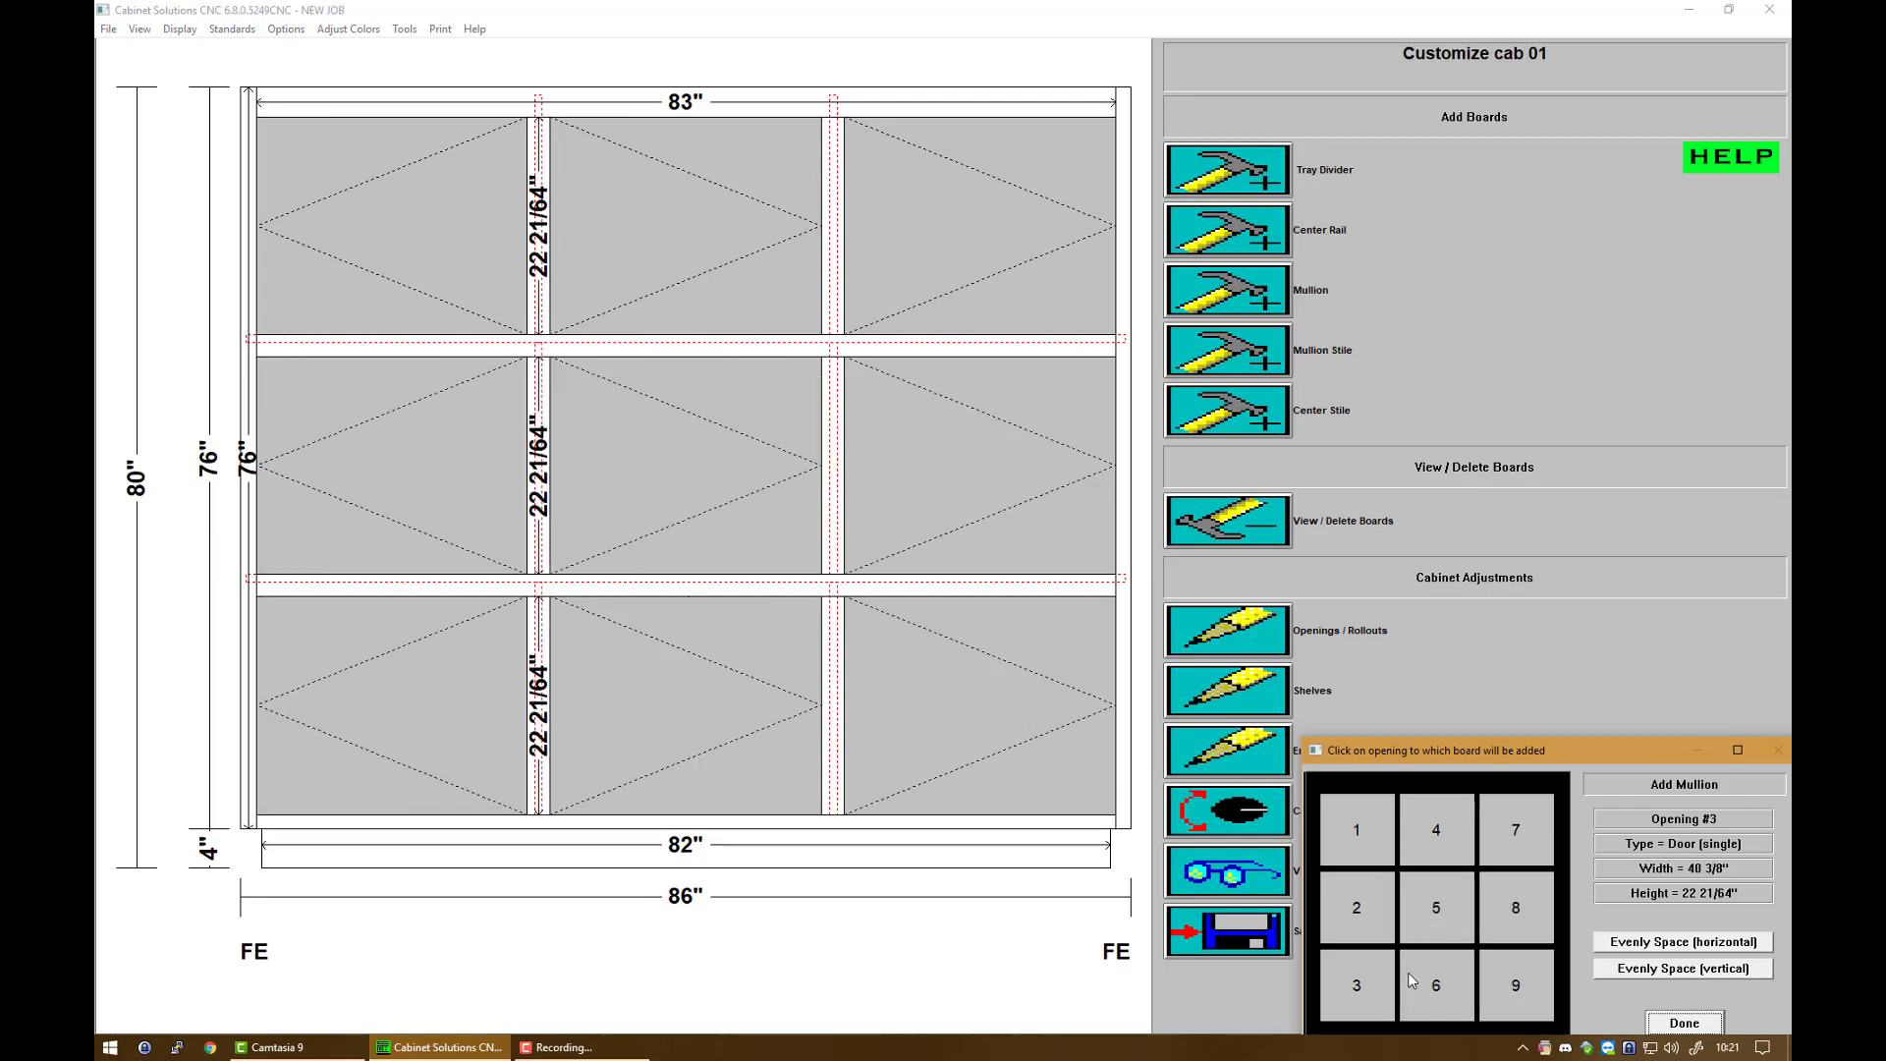
click(1687, 1026)
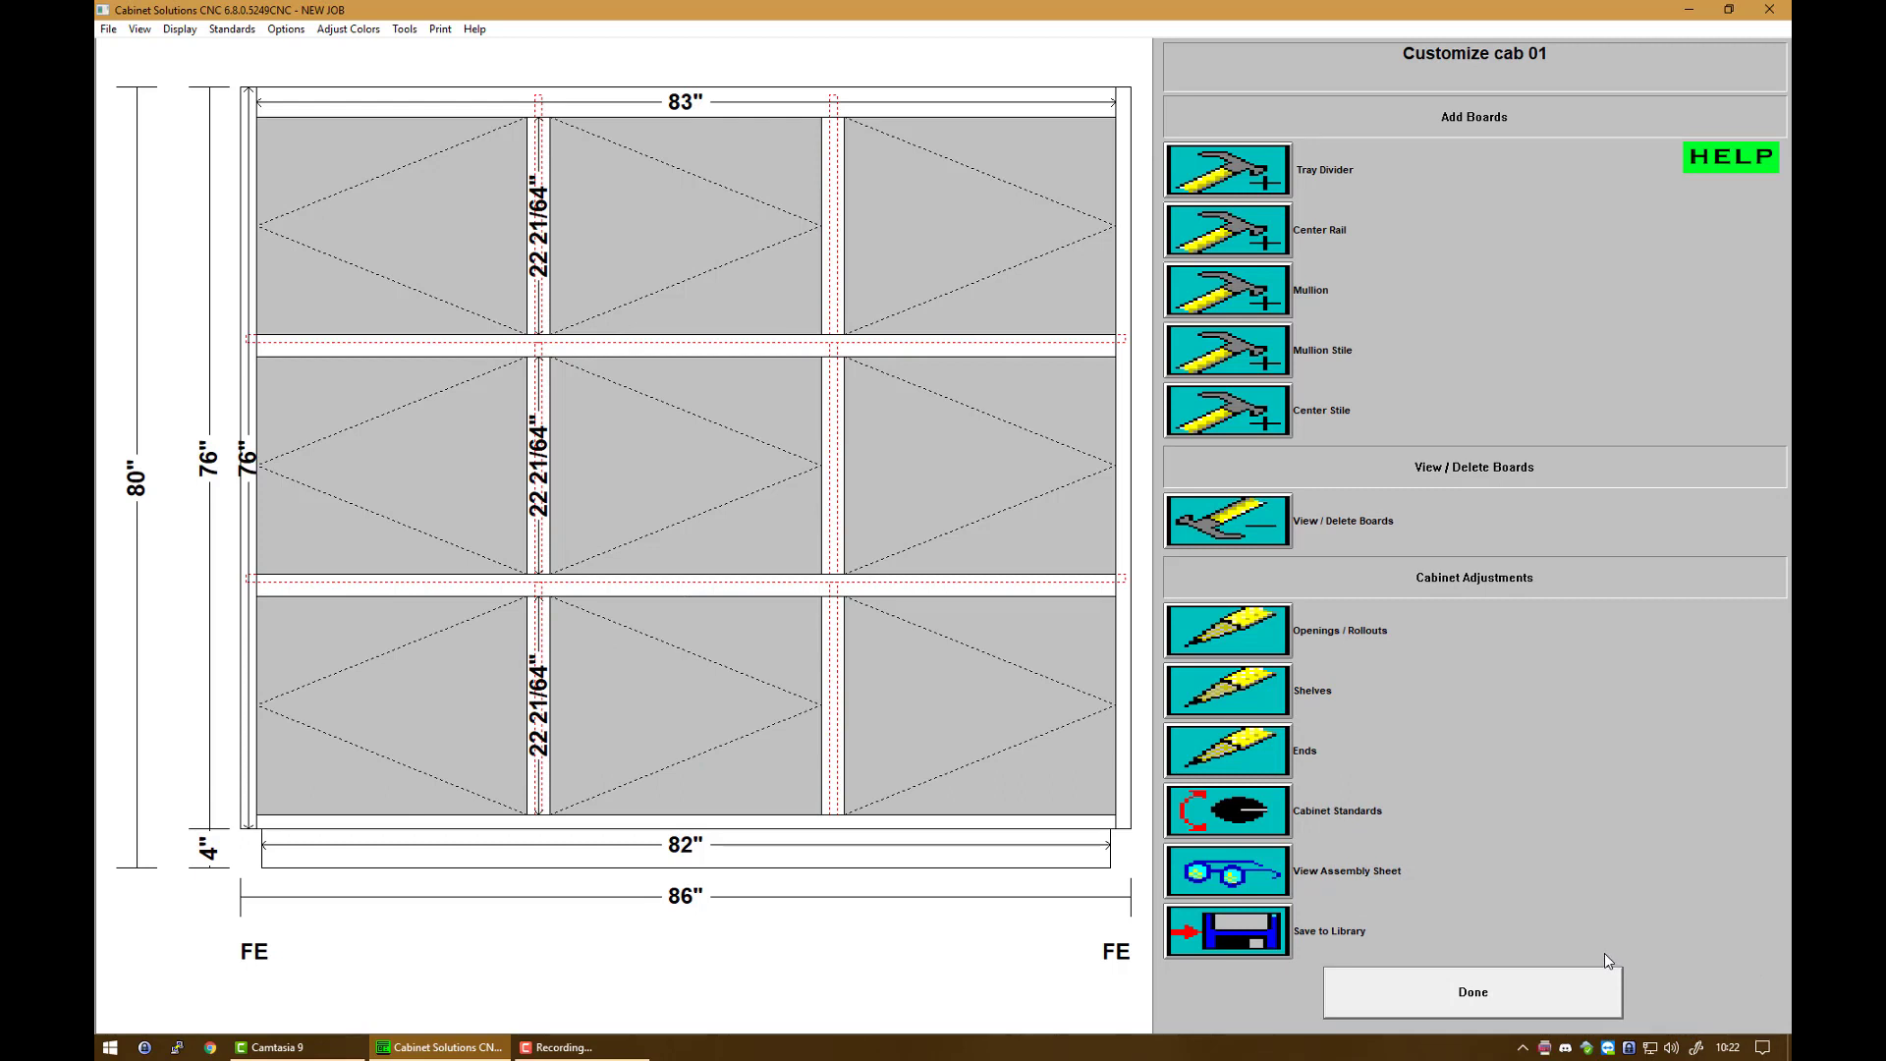
Step: Resize opening 1 to 26 inches wide and 10 inches high, moving its bottom side
click(1262, 635)
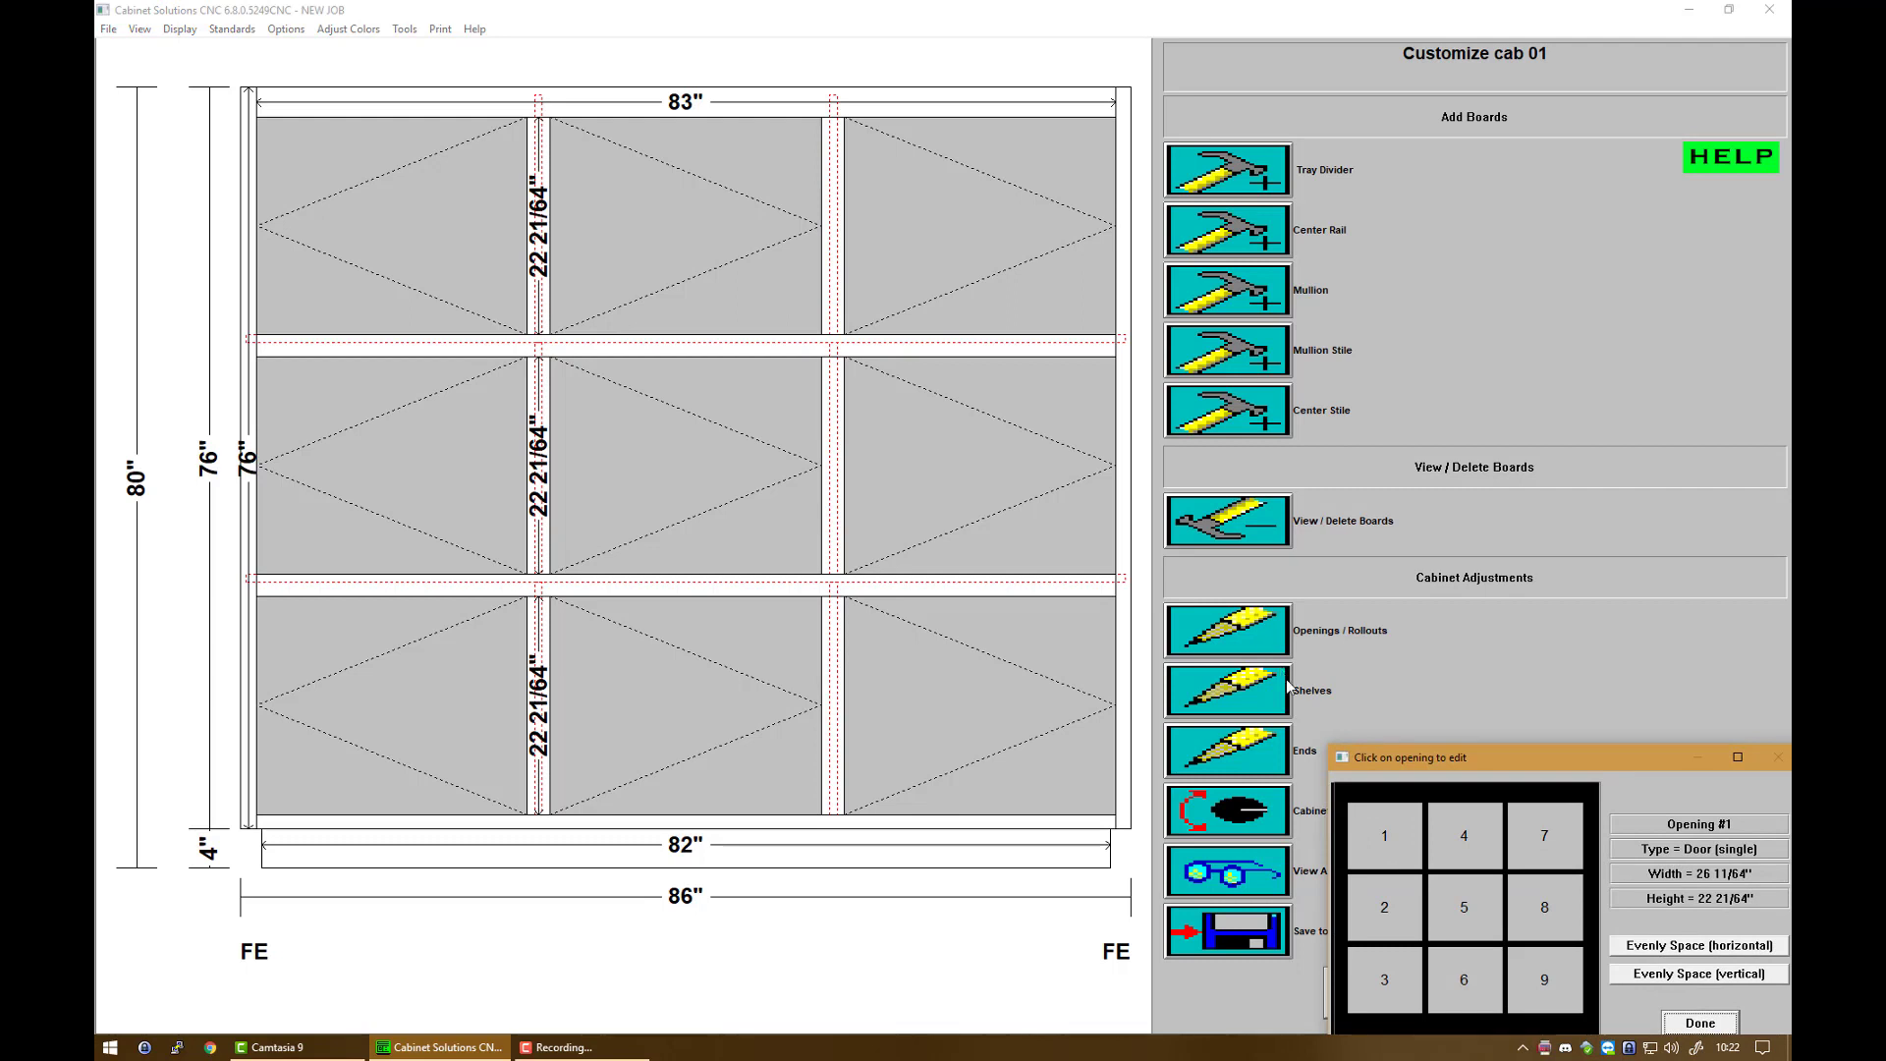
click(1383, 837)
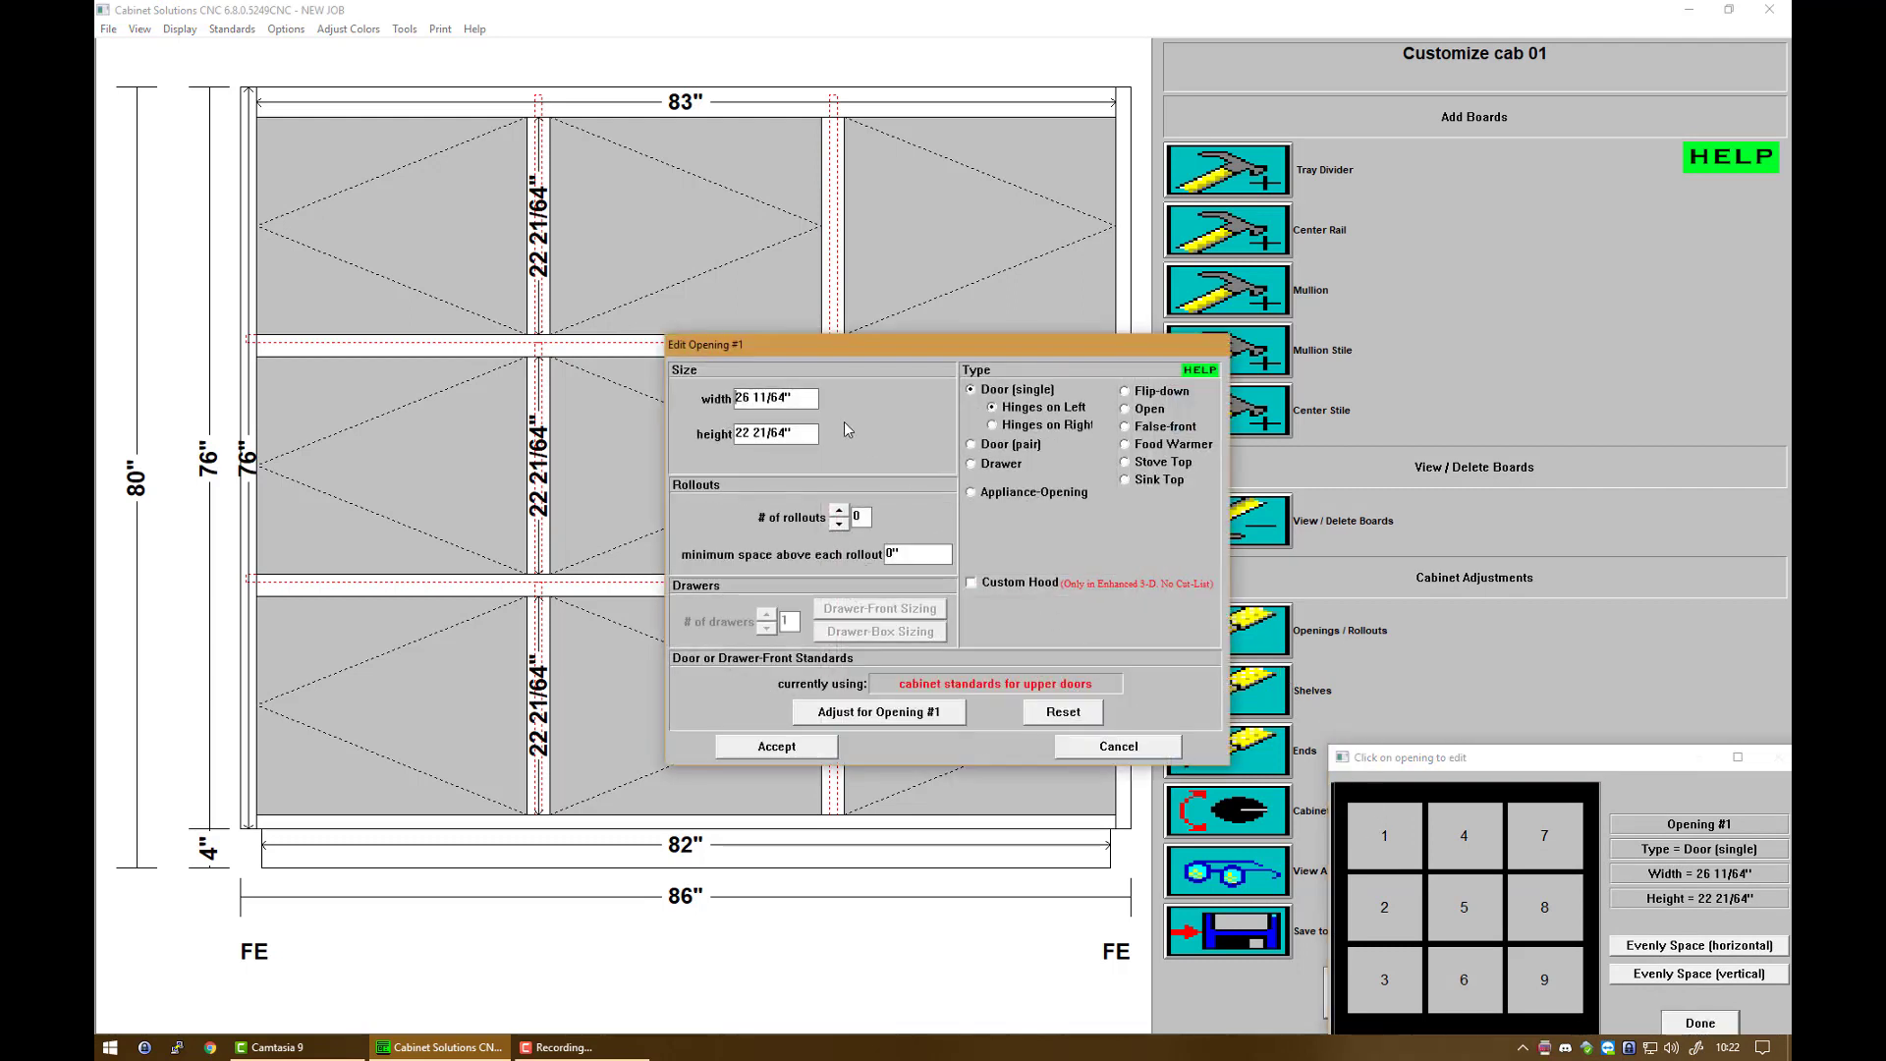
drag(816, 399, 735, 399)
text(2)
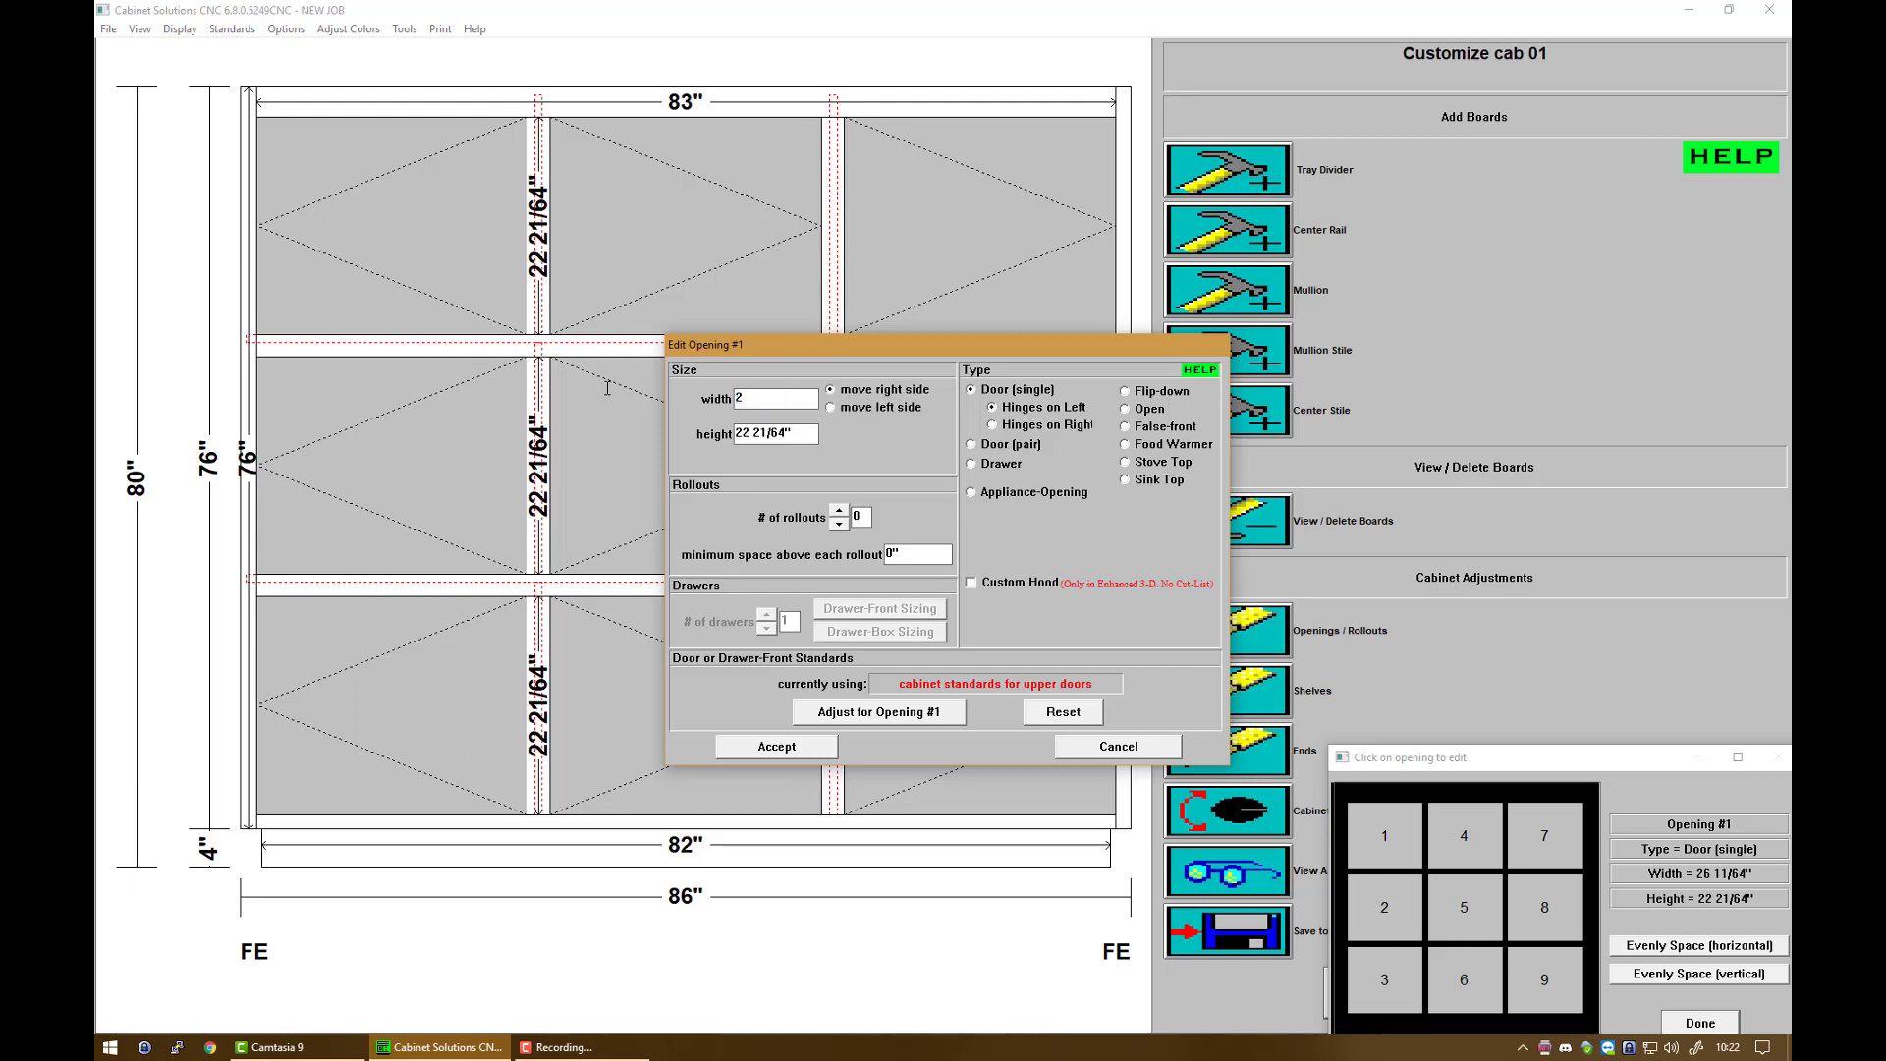
text(6)
key(Tab)
text(10)
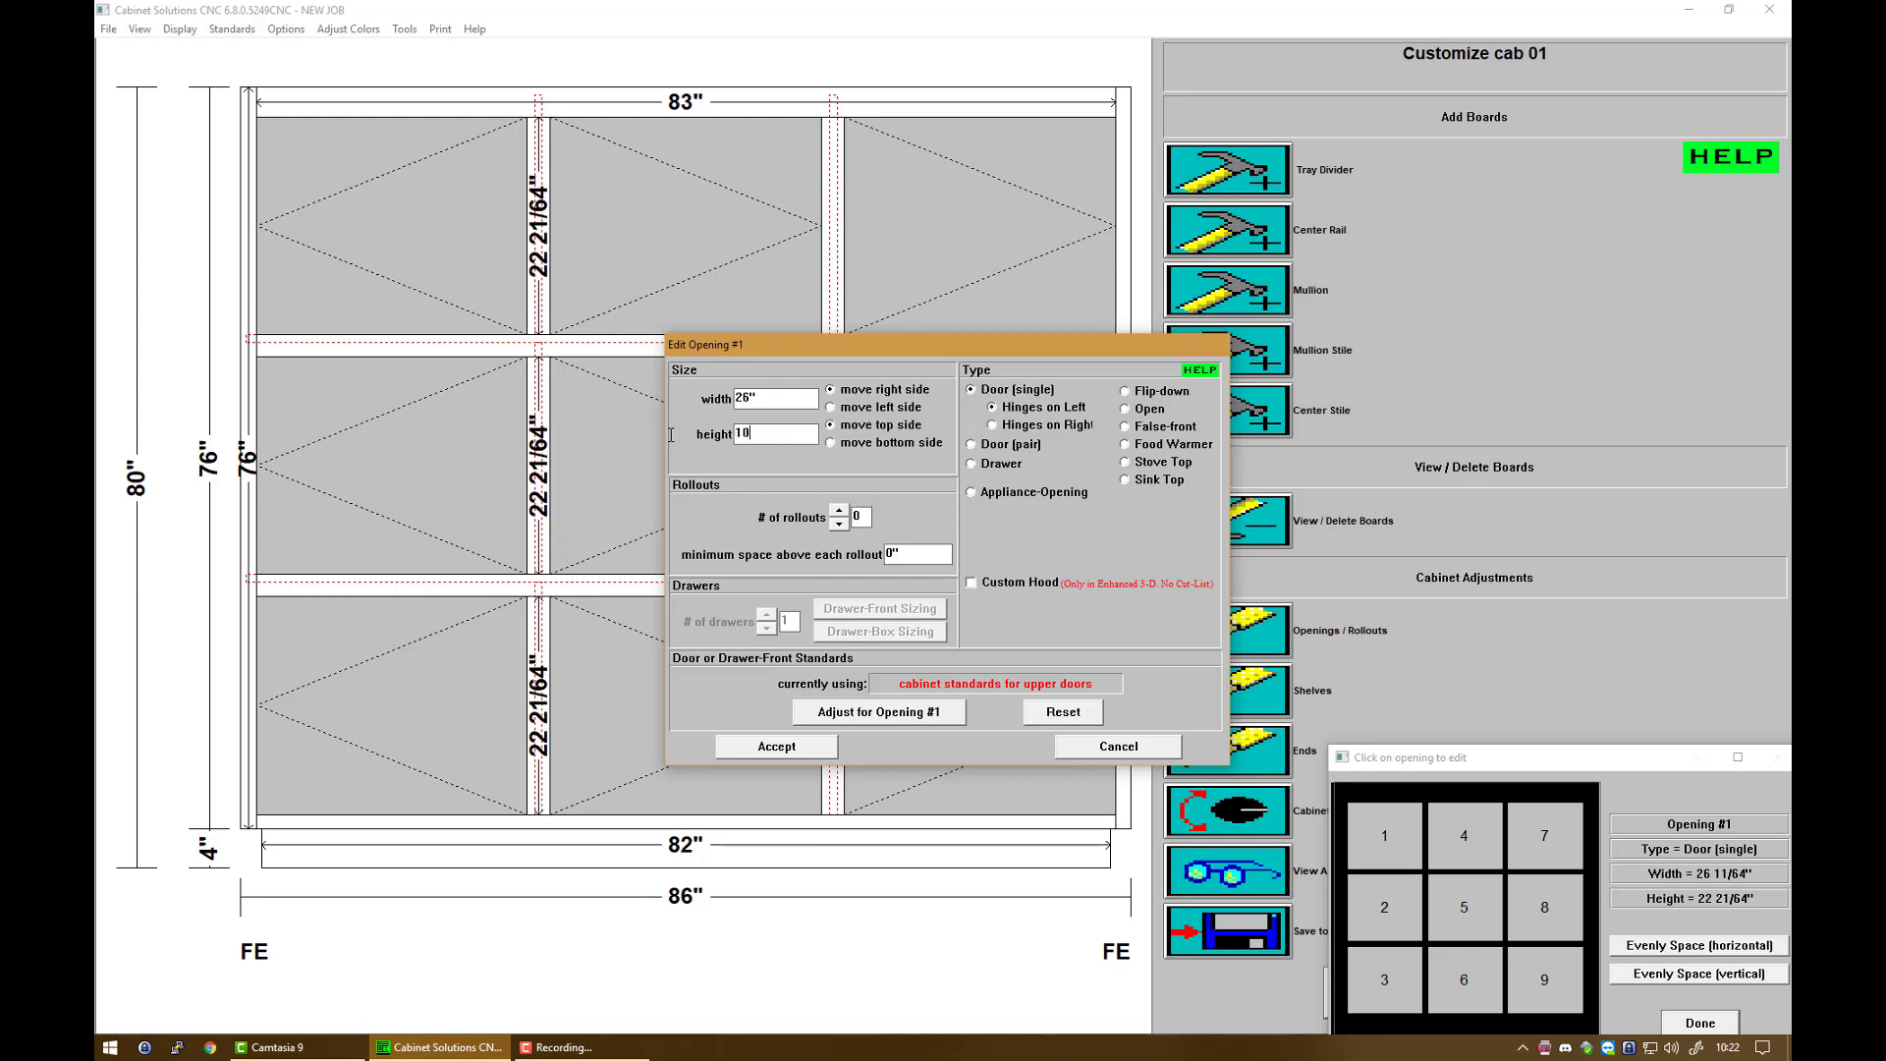
click(832, 444)
Step: Give opening 1 a glass door panel and apply the changes
click(843, 721)
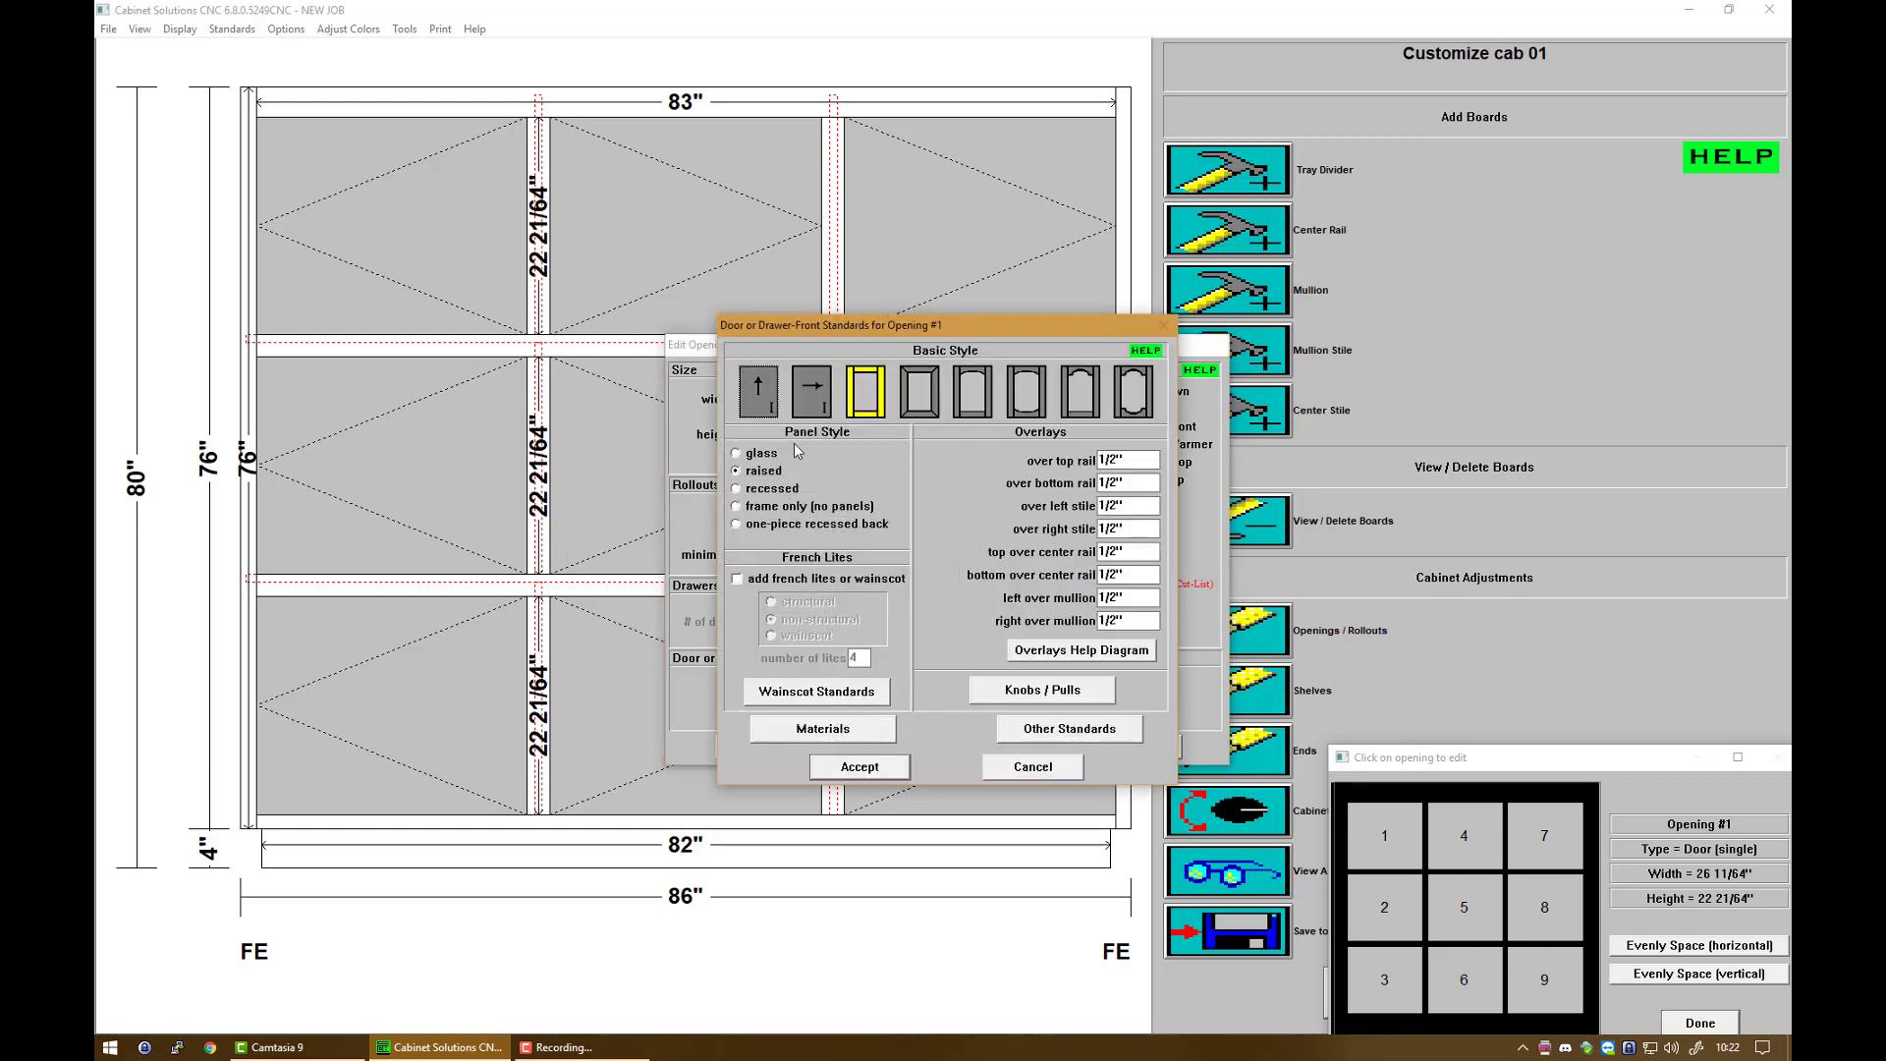
click(741, 455)
click(855, 767)
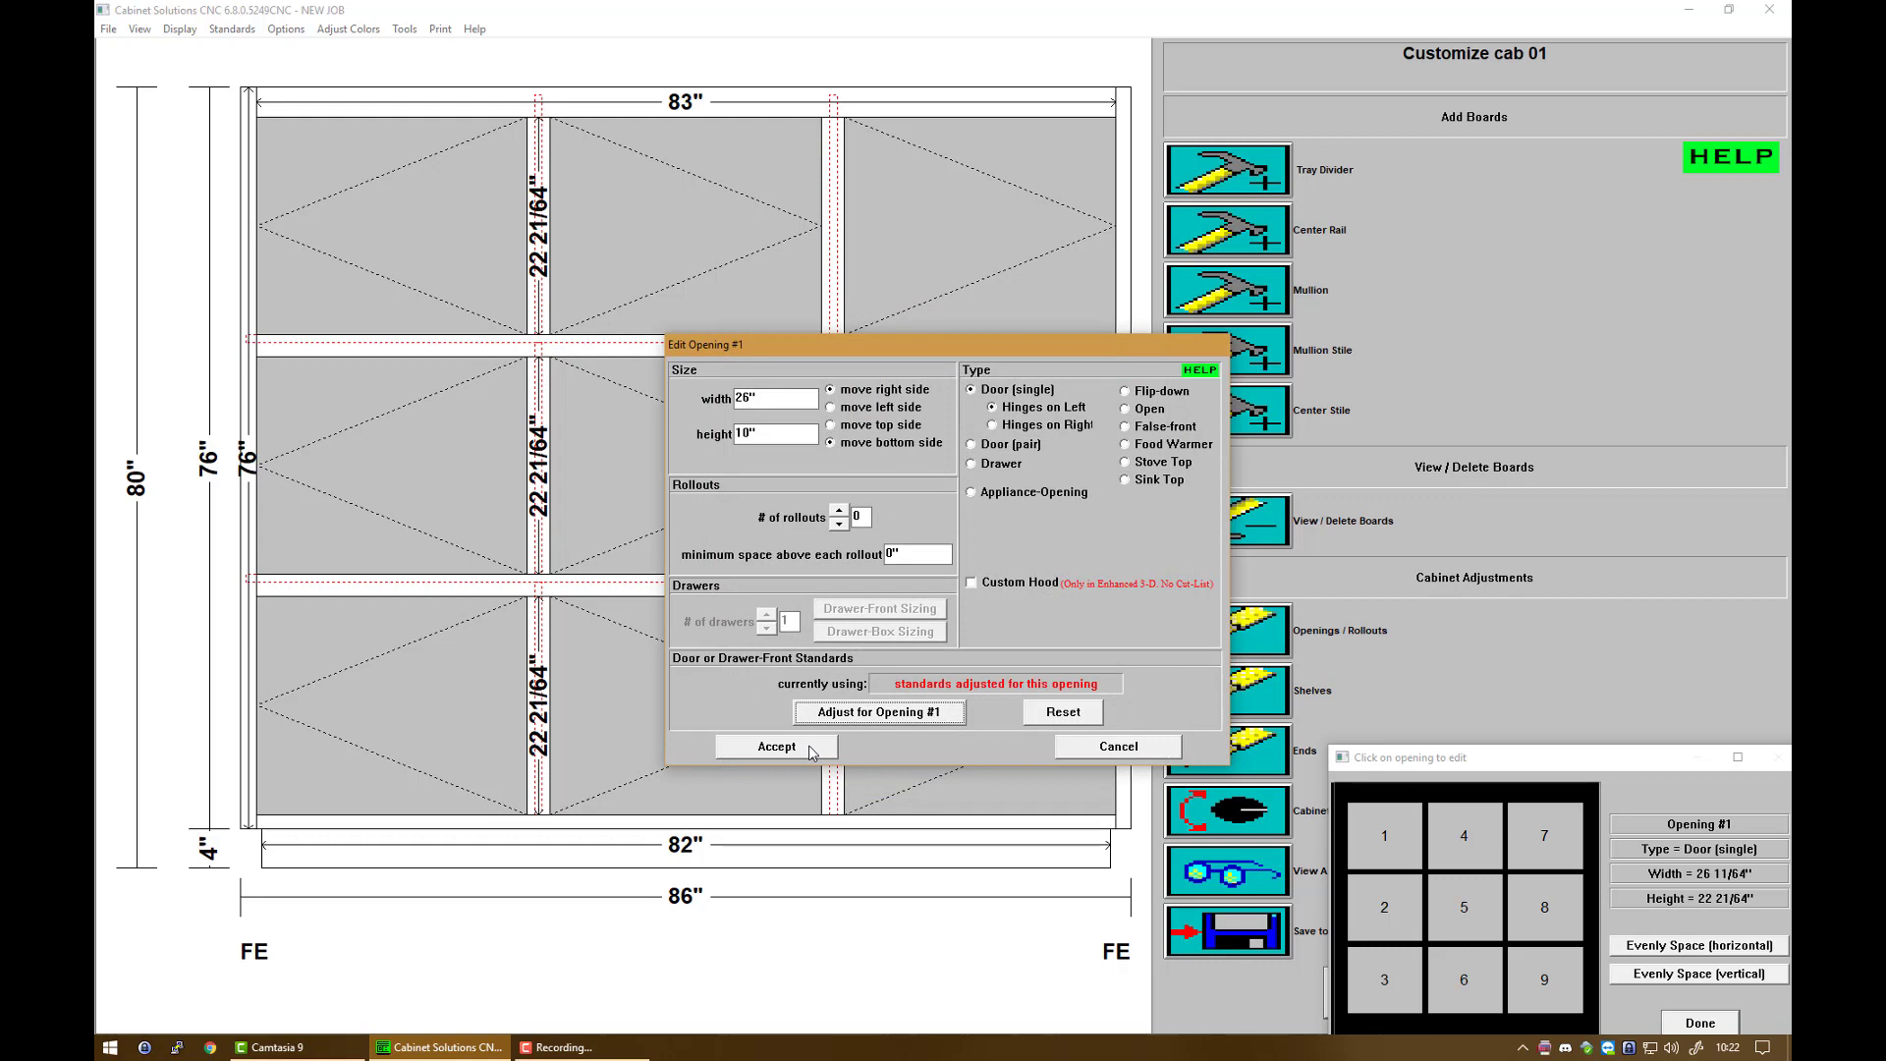
click(811, 748)
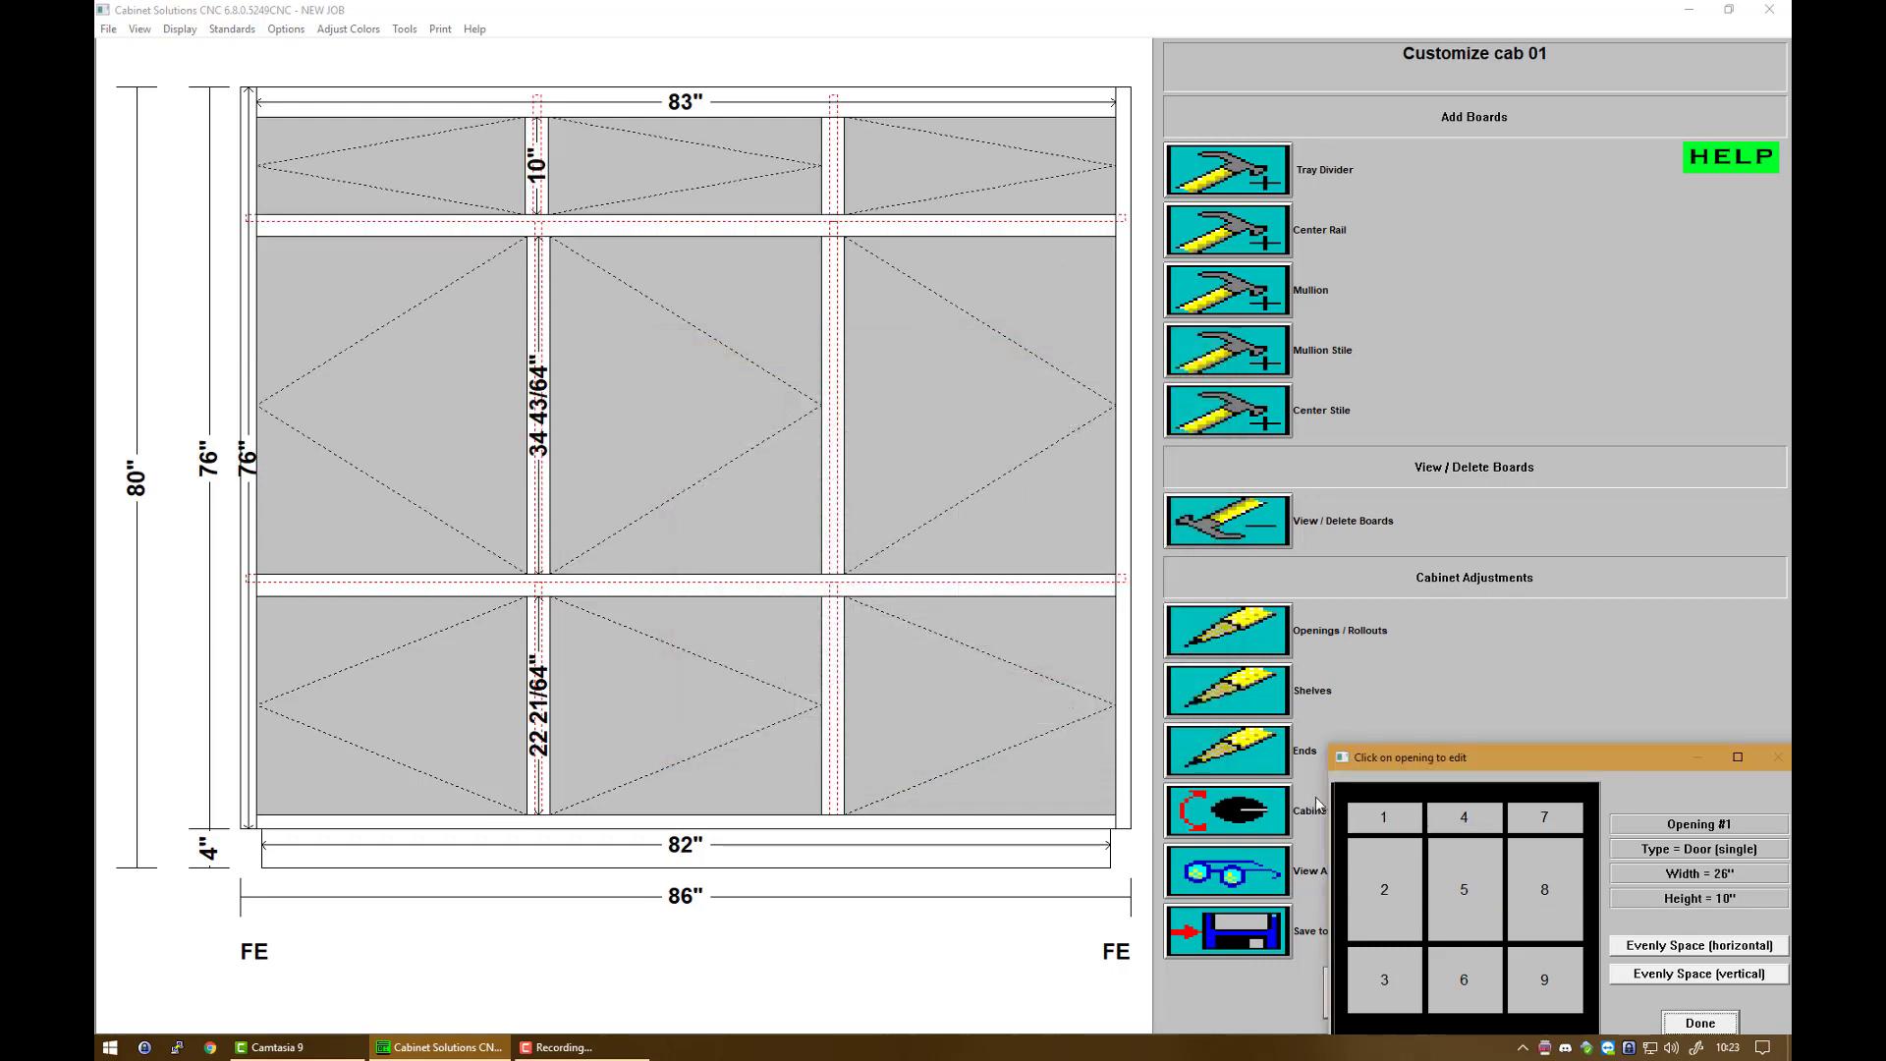
Step: Set opening 7's width to 26 inches, moving its left side
click(1545, 823)
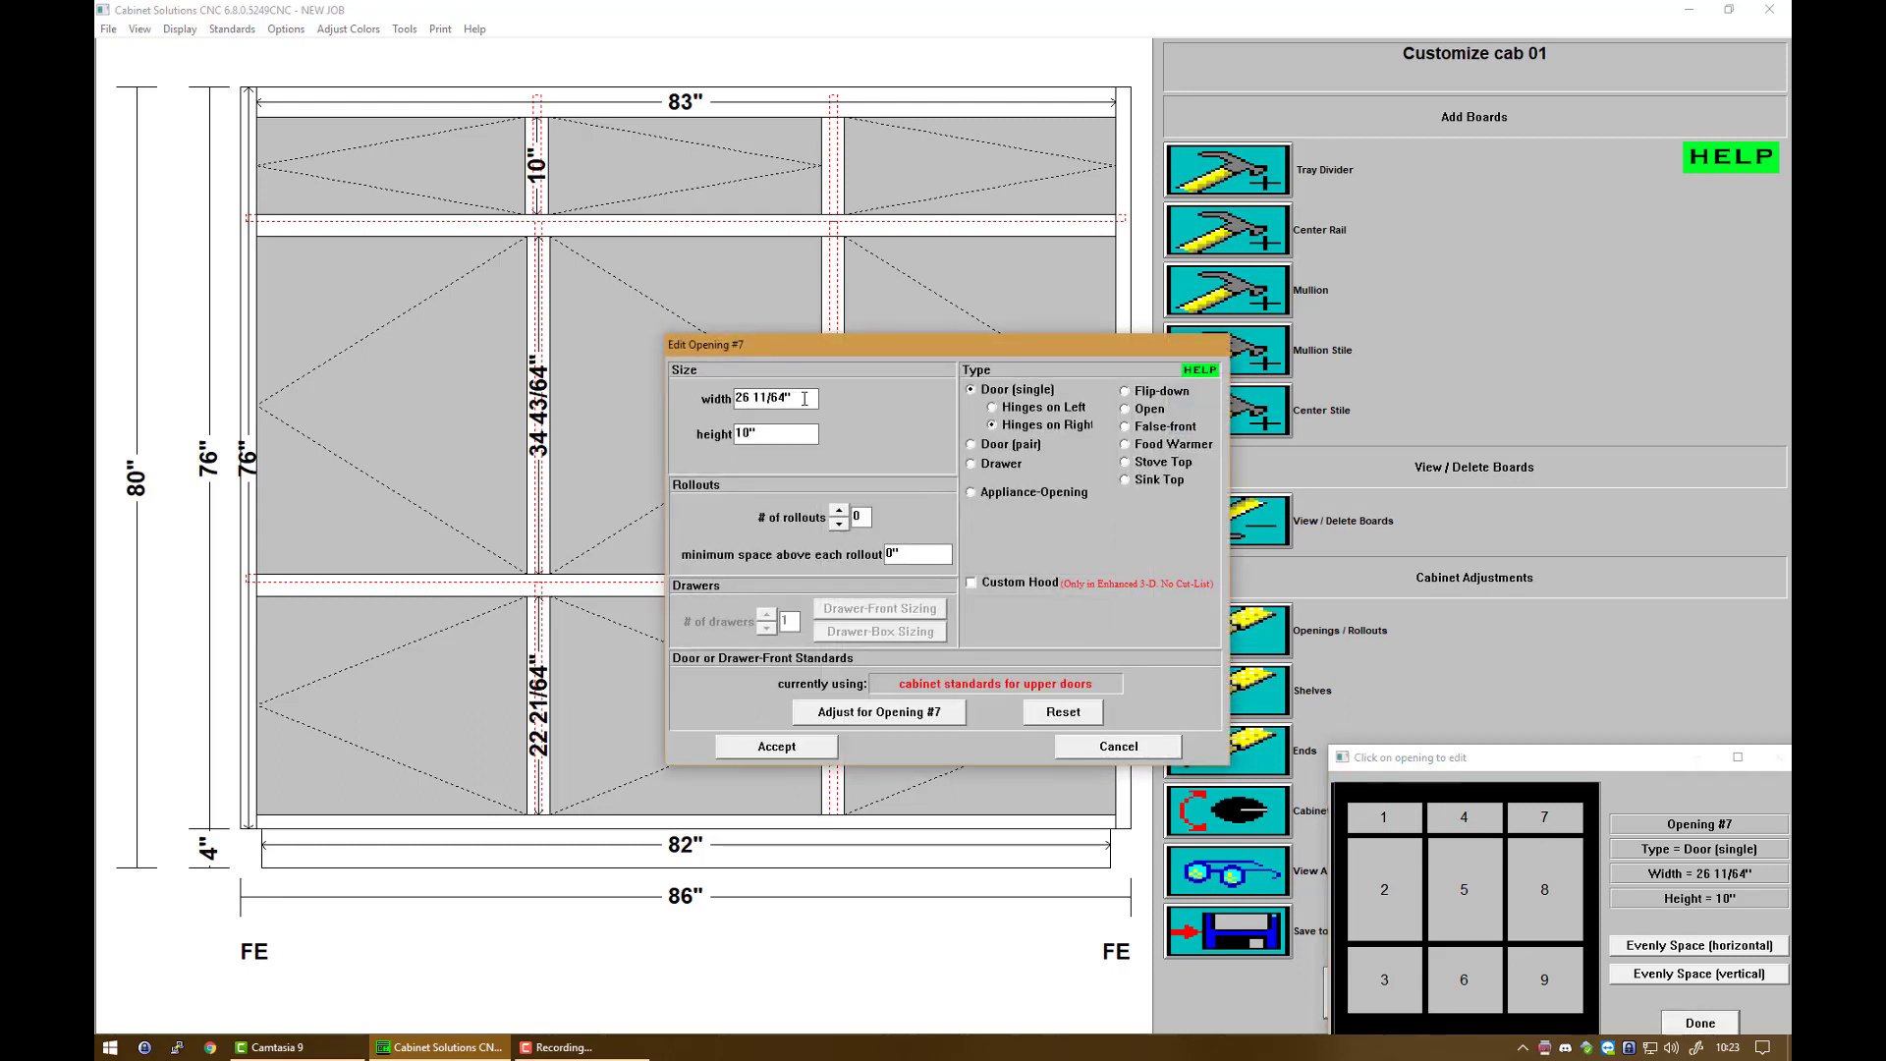
drag(808, 398, 659, 392)
text(26)
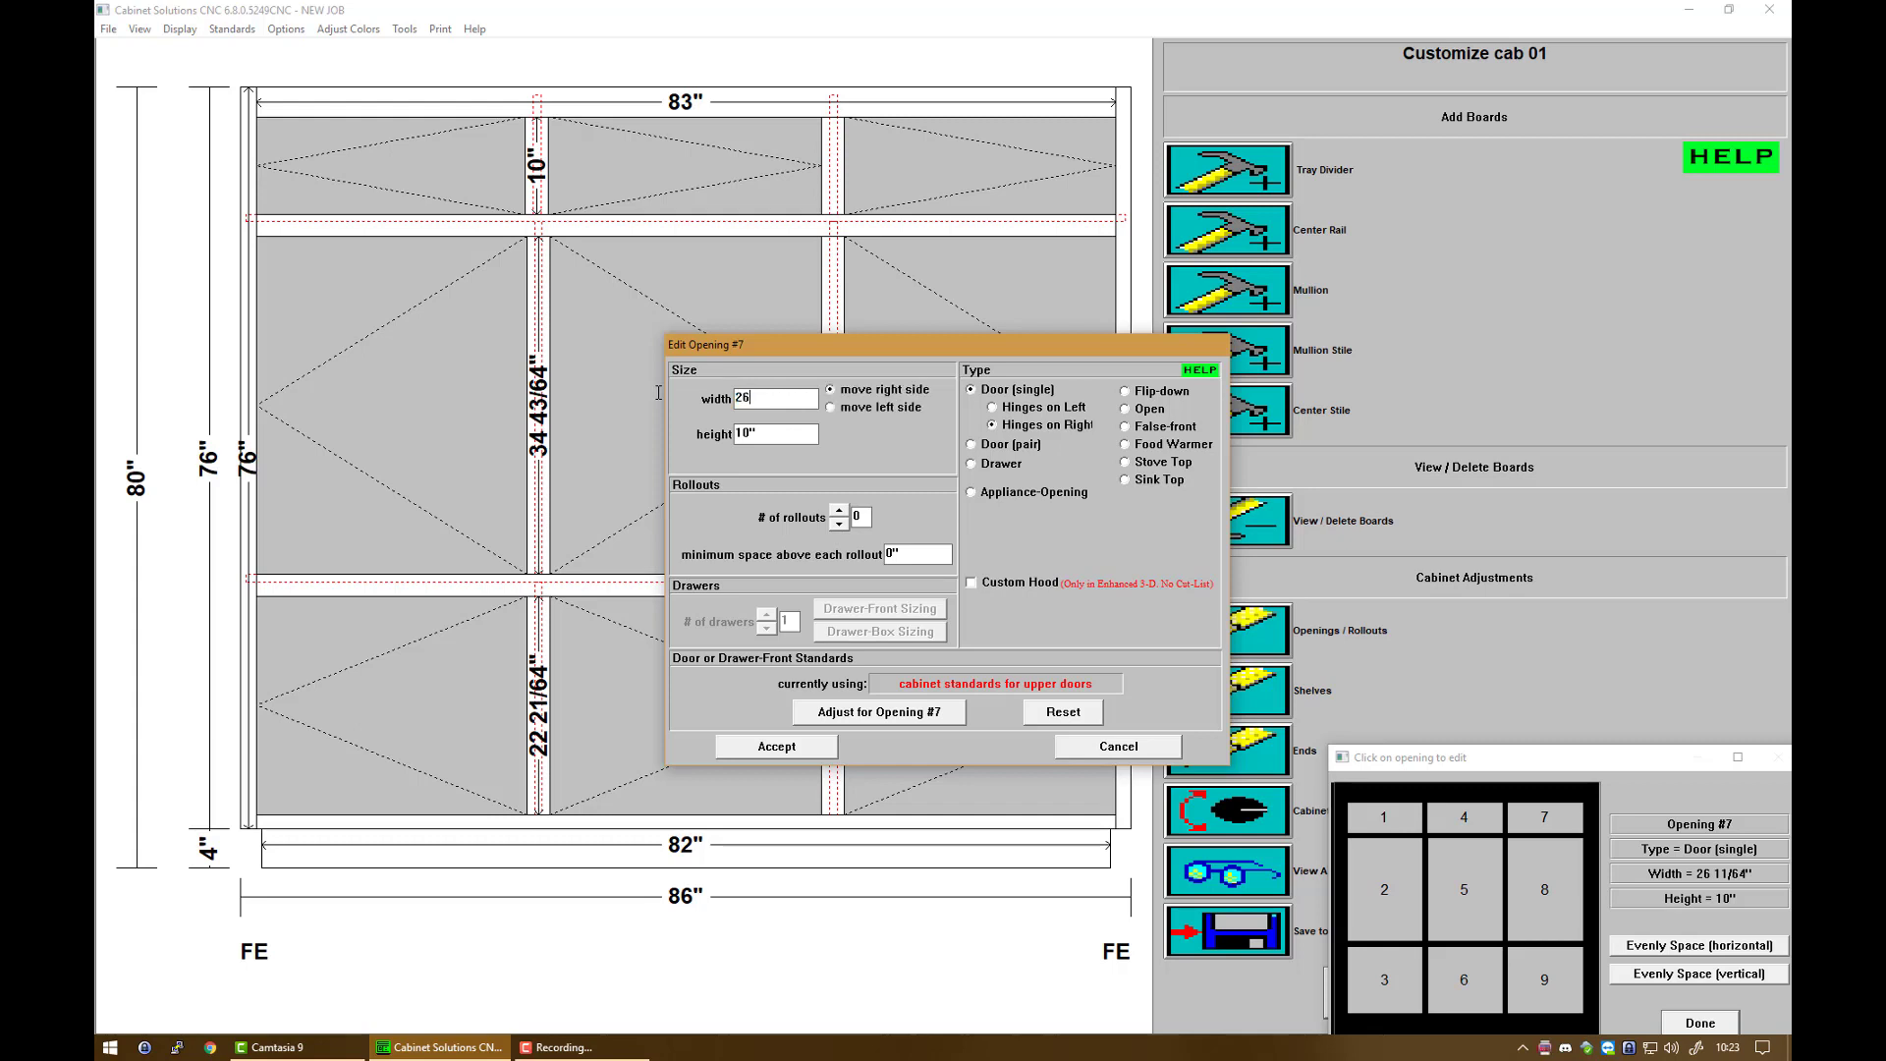
click(852, 414)
Step: Make opening 7's door panel glass and apply the changes
click(904, 720)
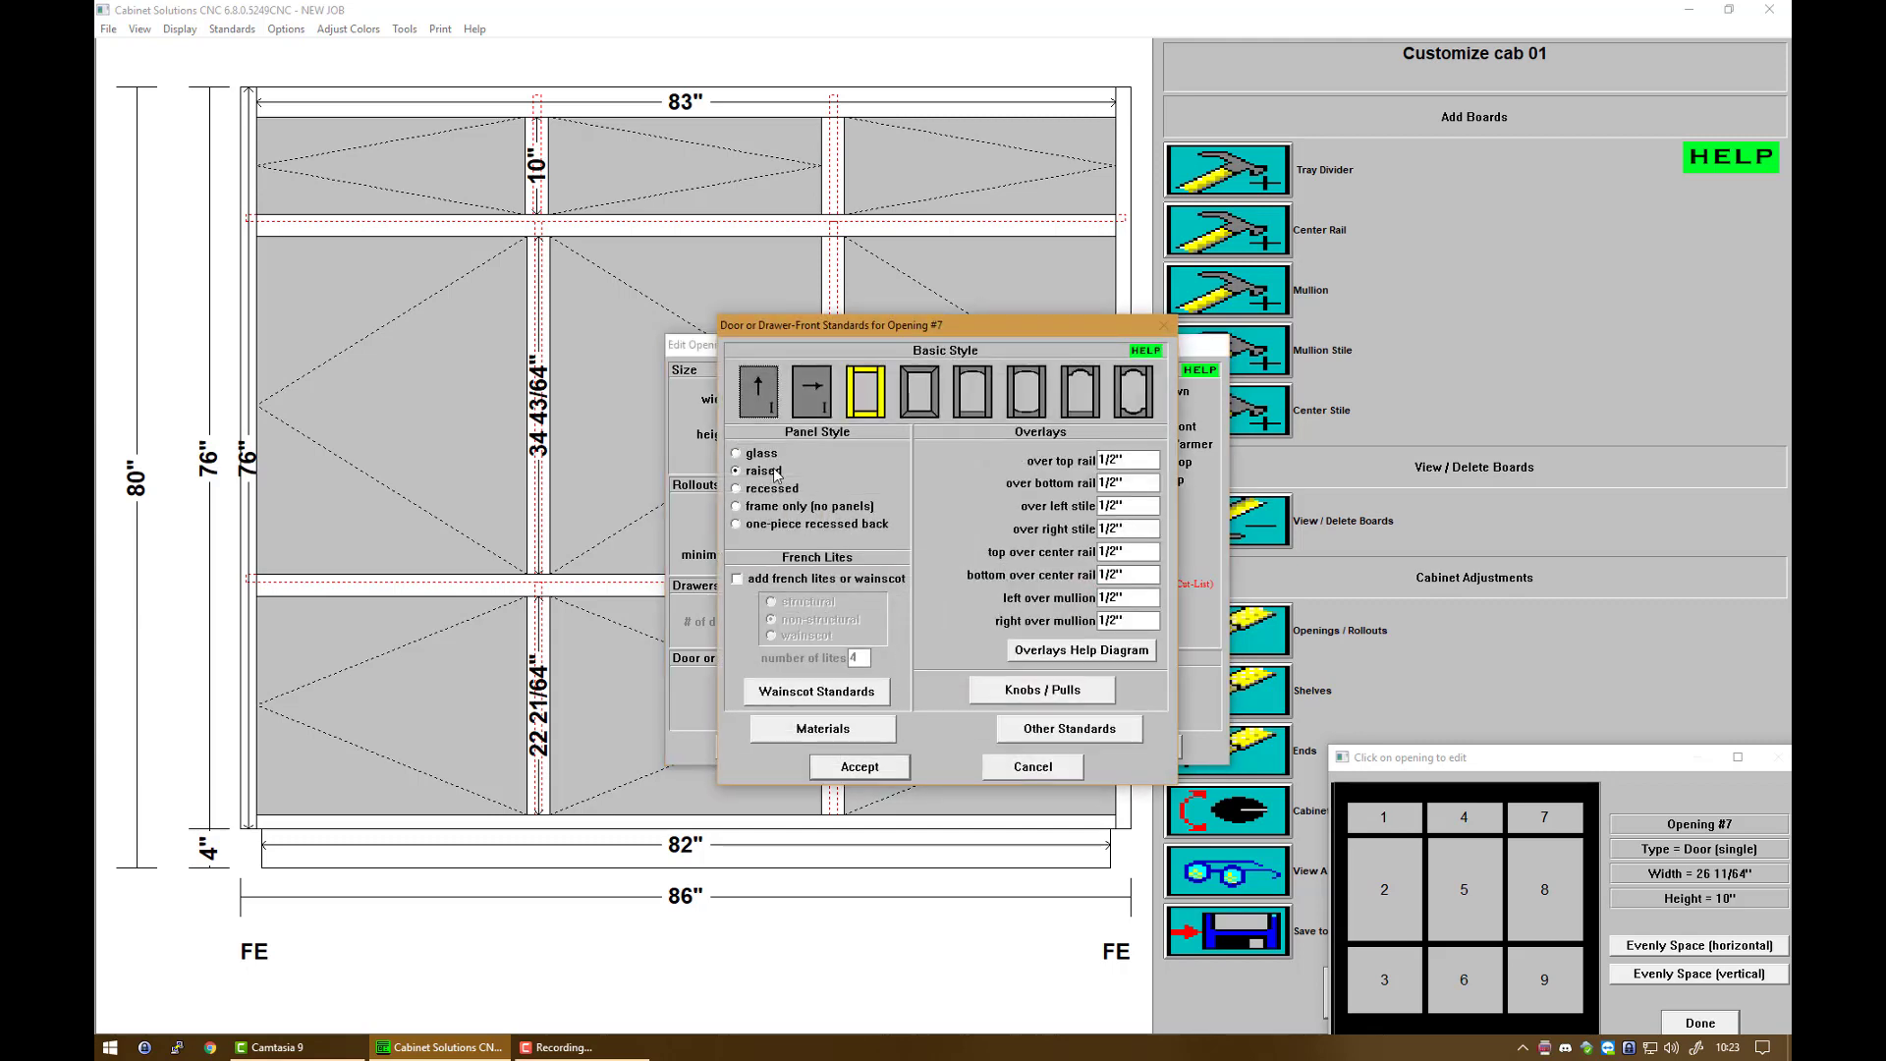
click(765, 455)
click(830, 767)
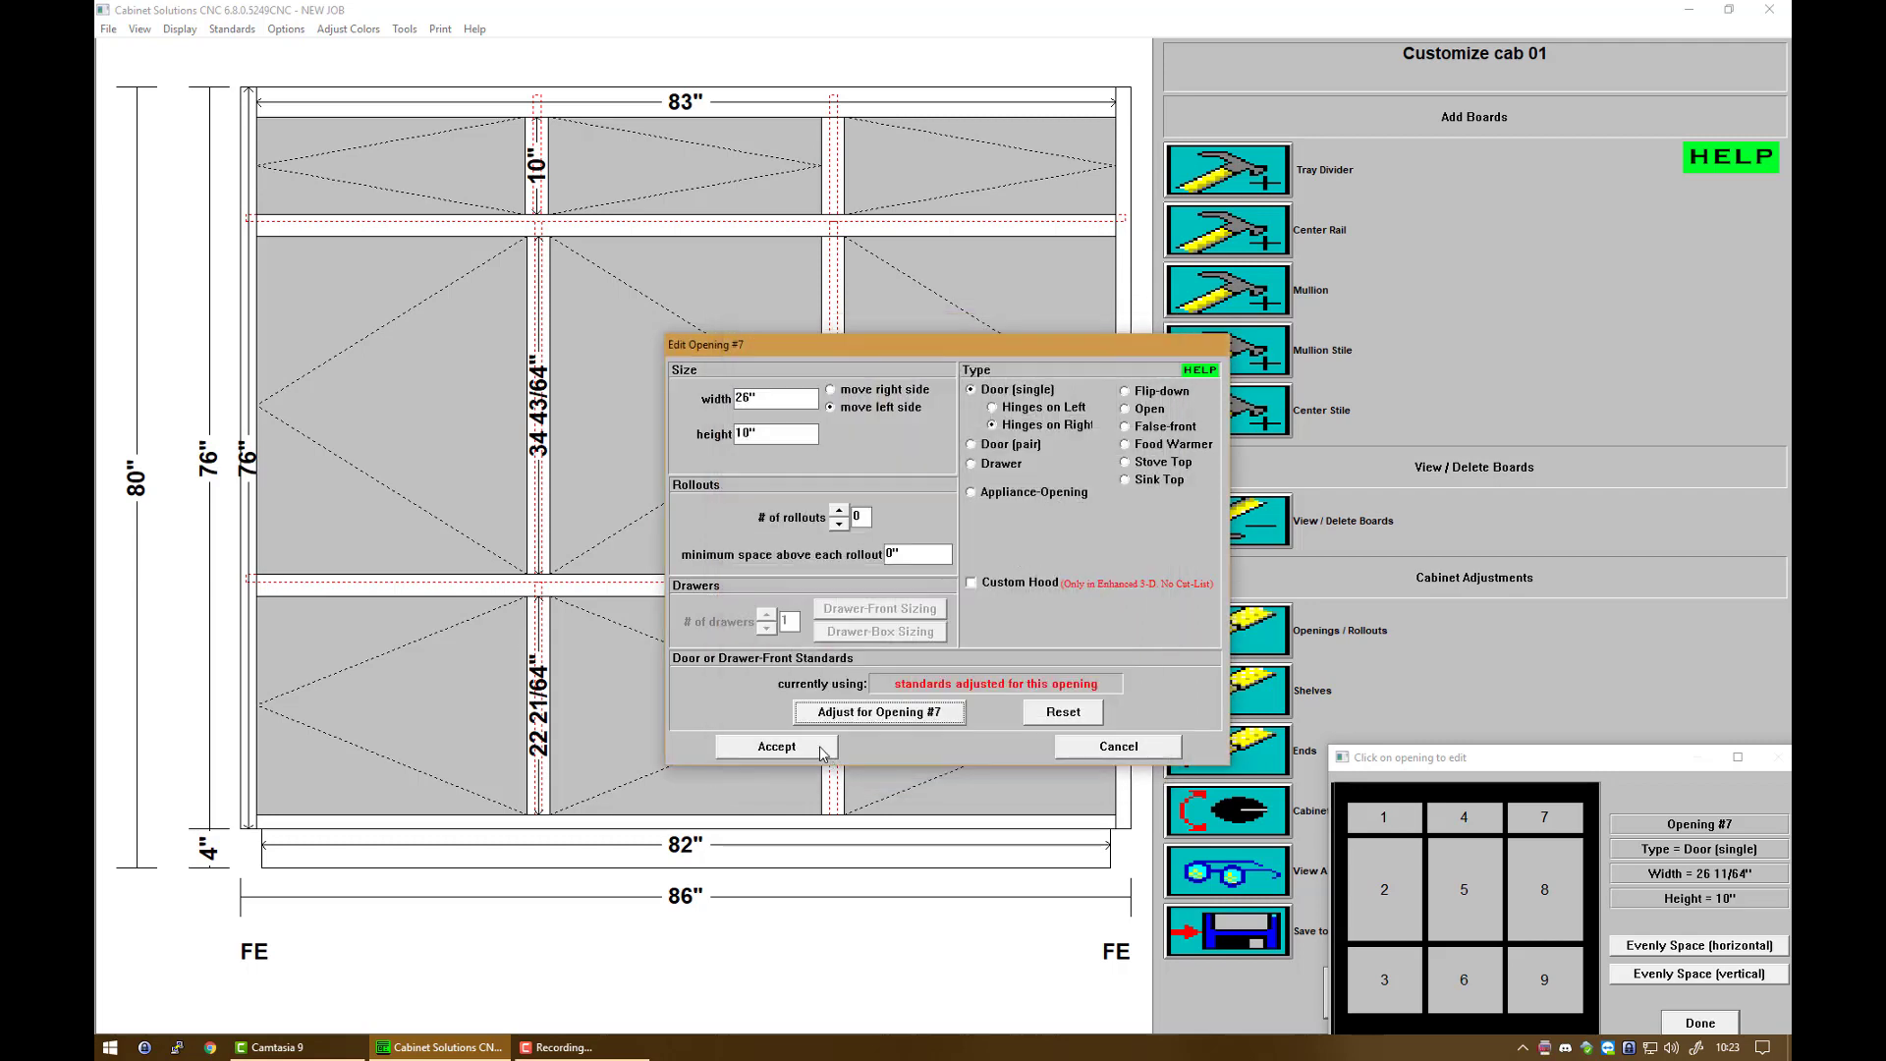
click(776, 748)
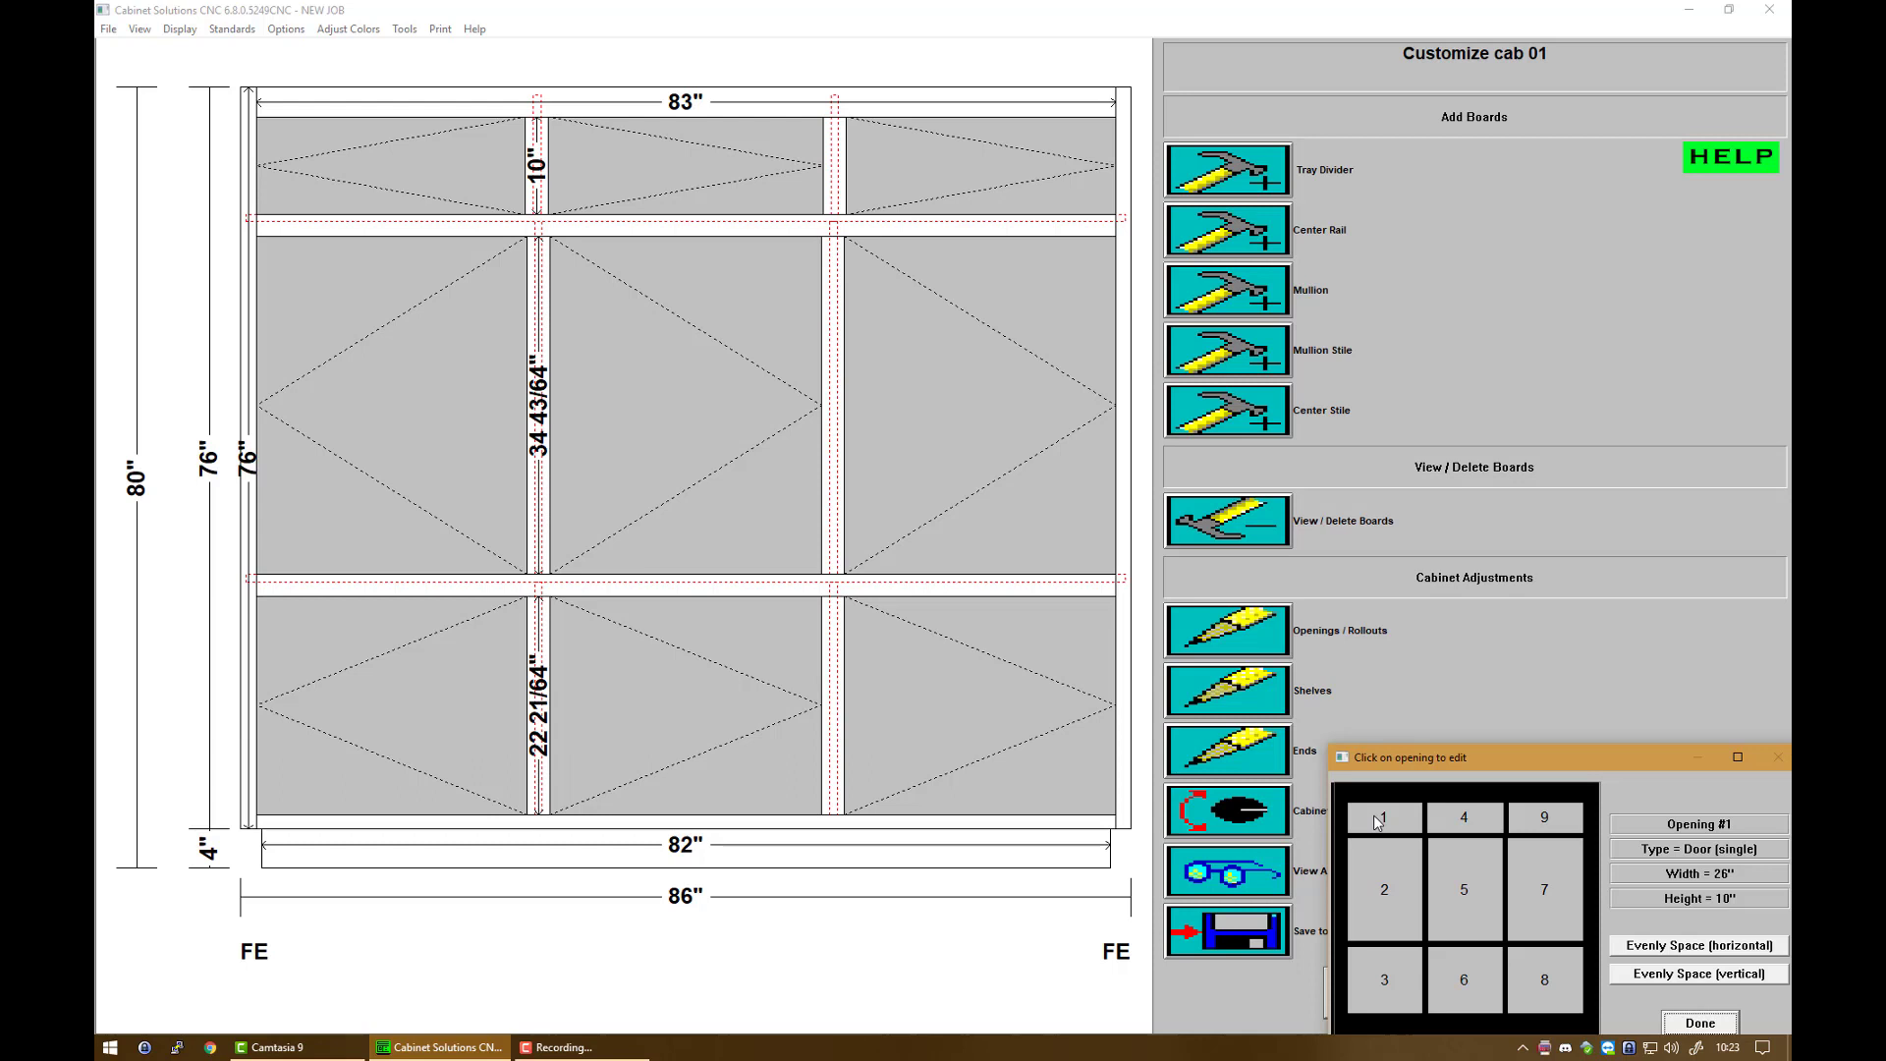
Step: Resize left middle opening 2 to 35 inches high, moving the bottom, and 14 inches wide
click(1462, 820)
click(1560, 816)
click(1469, 828)
click(1386, 889)
click(1373, 910)
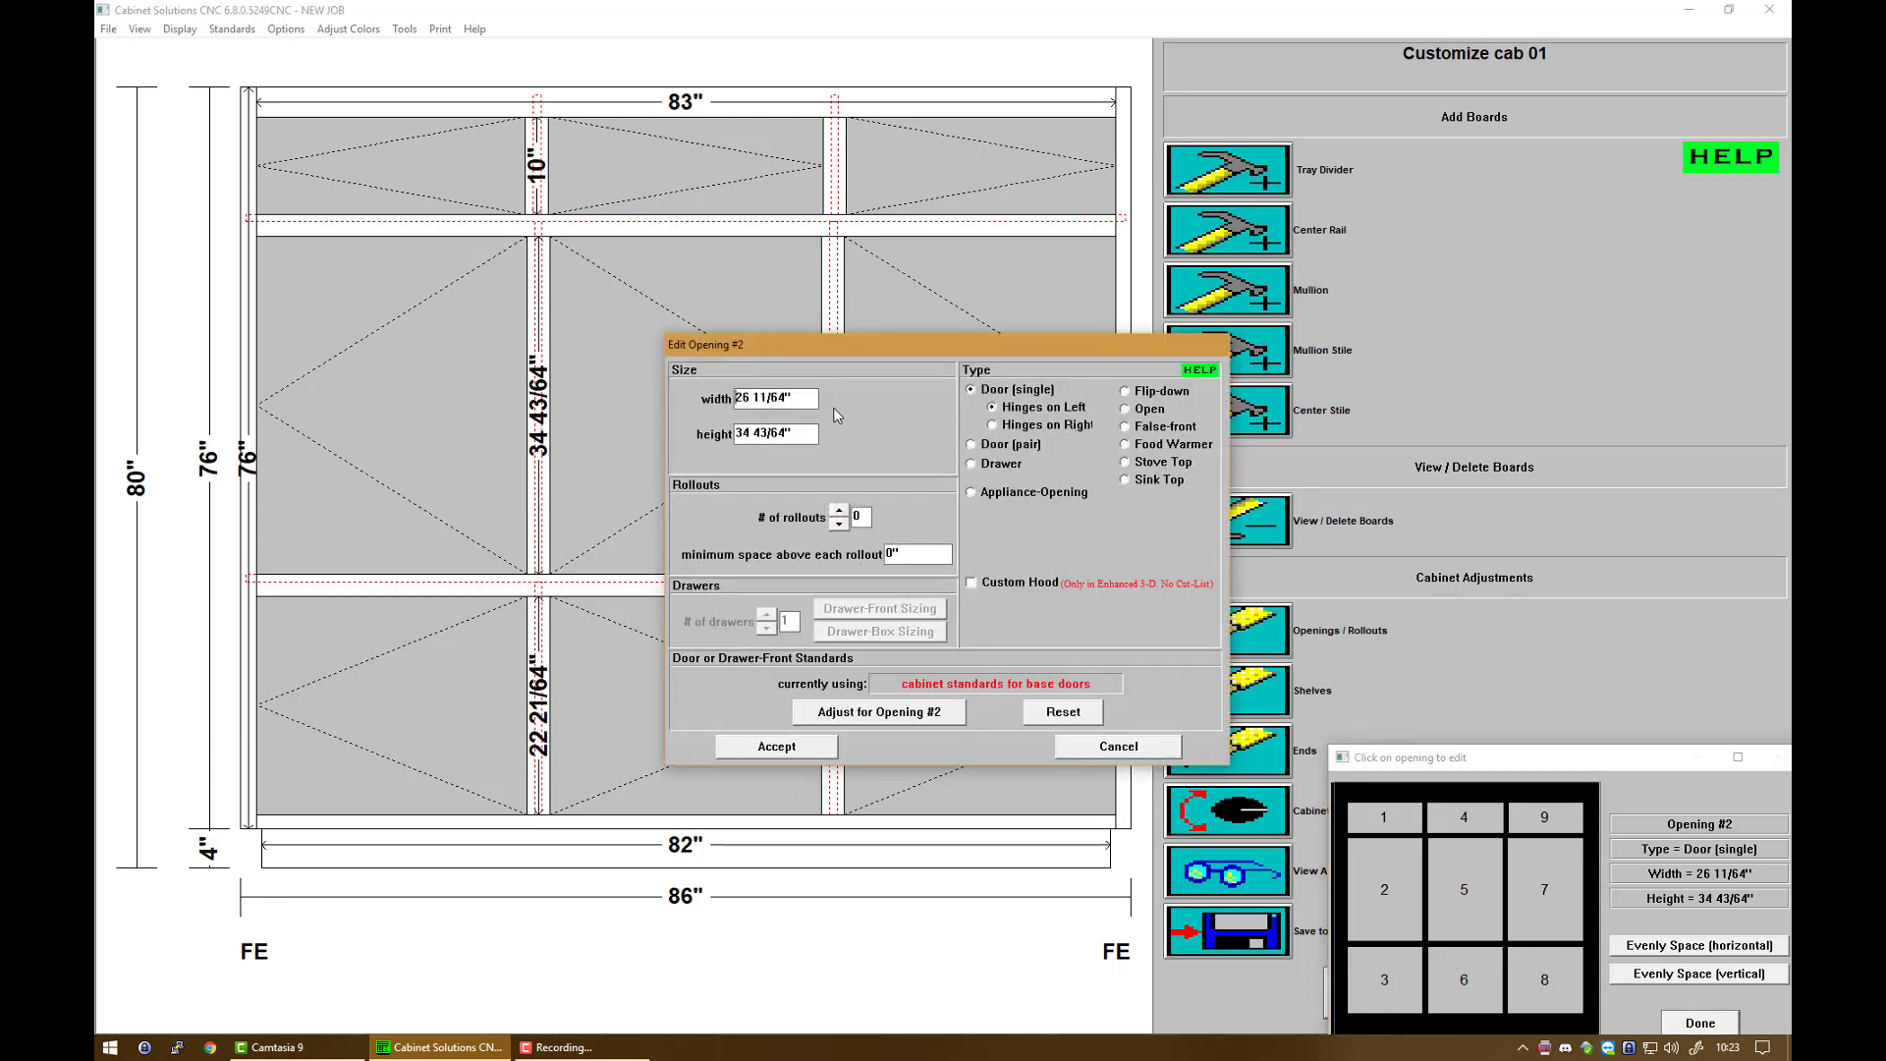
drag(810, 426, 582, 421)
text(35)
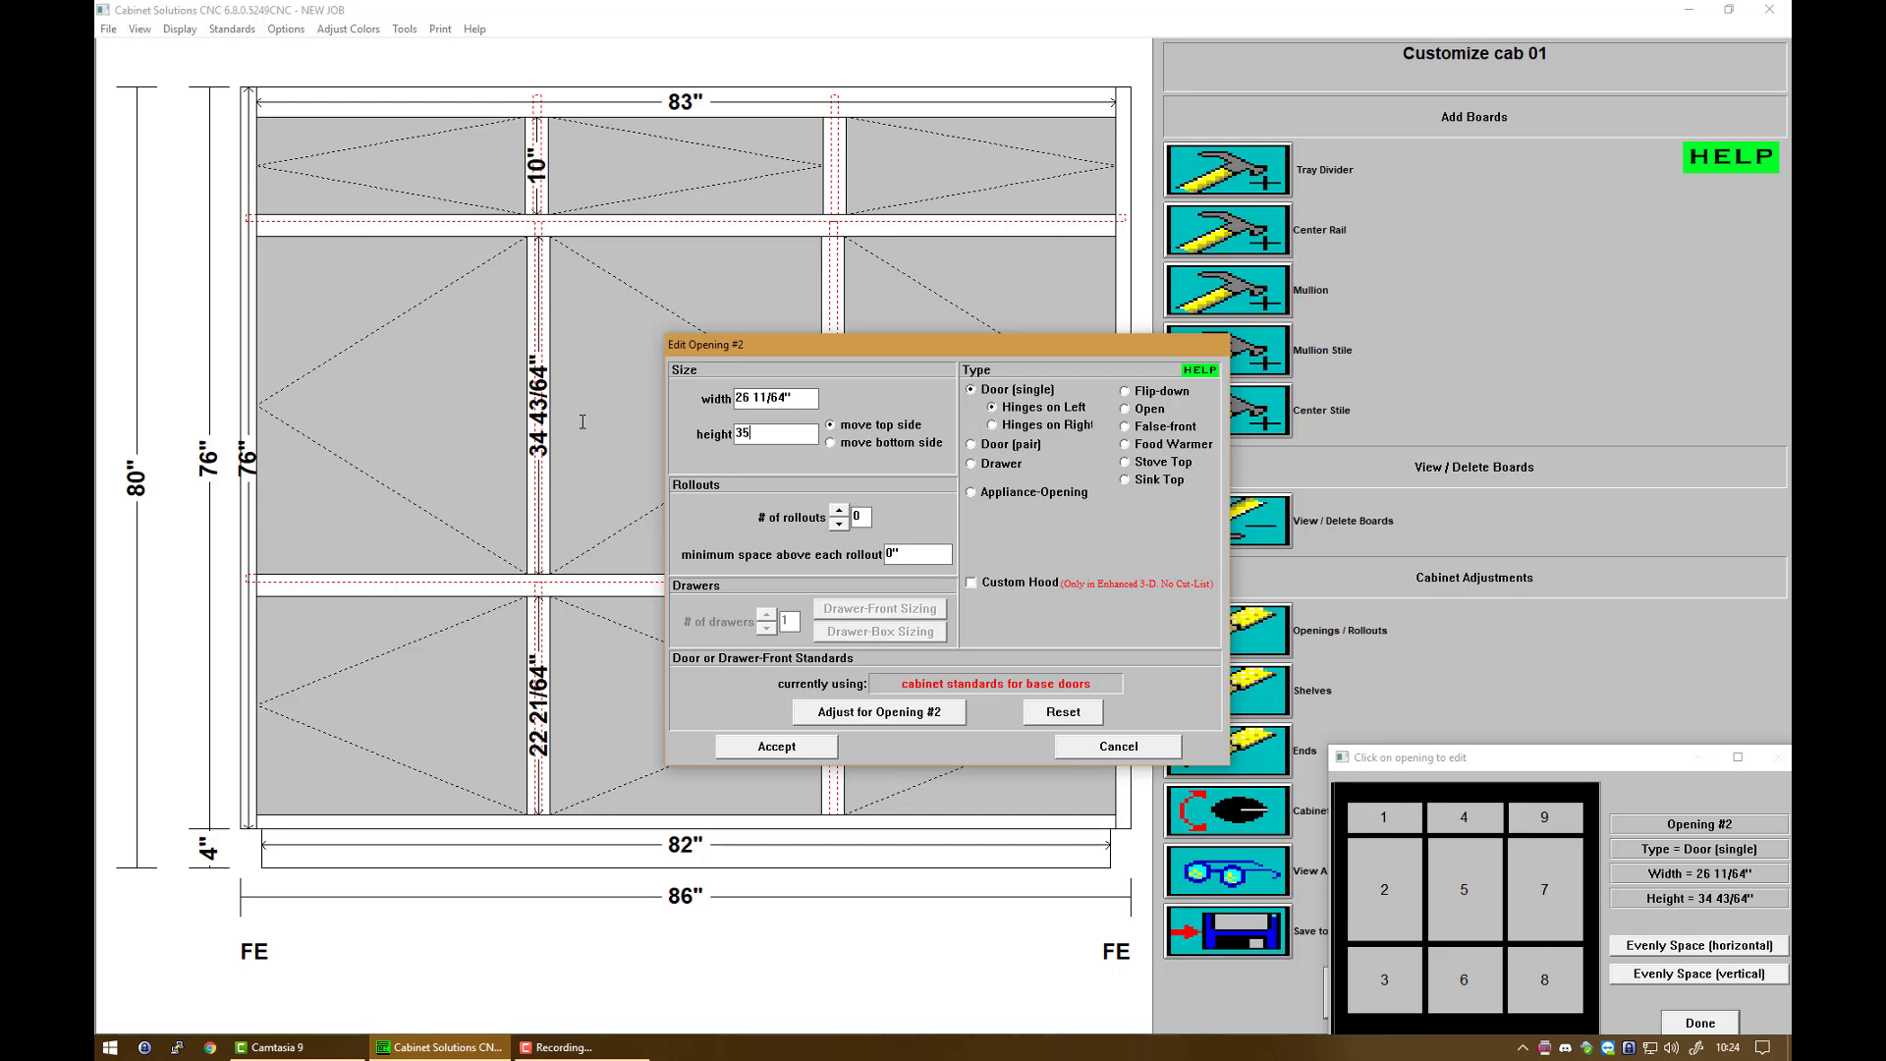
click(871, 449)
drag(792, 398, 649, 398)
text(14)
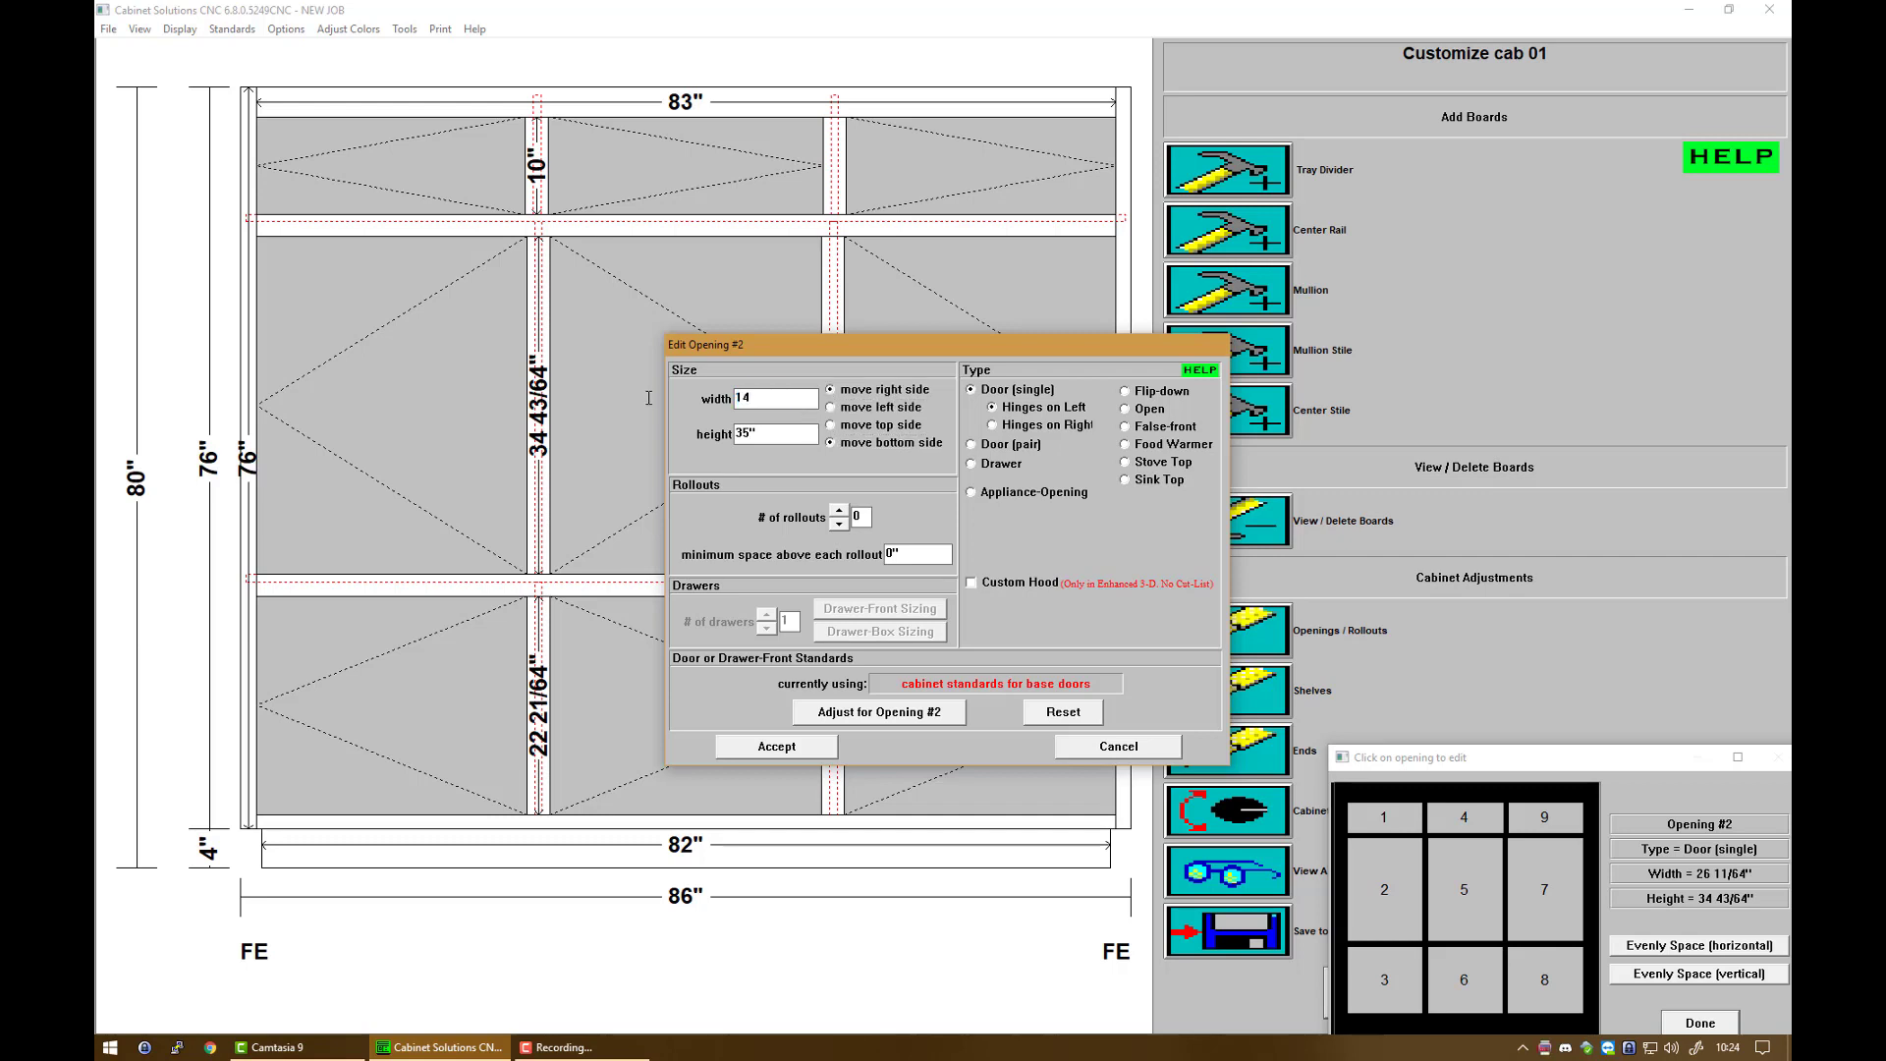
Step: Make opening 2 a Speaker appliance opening that fills the space
click(992, 496)
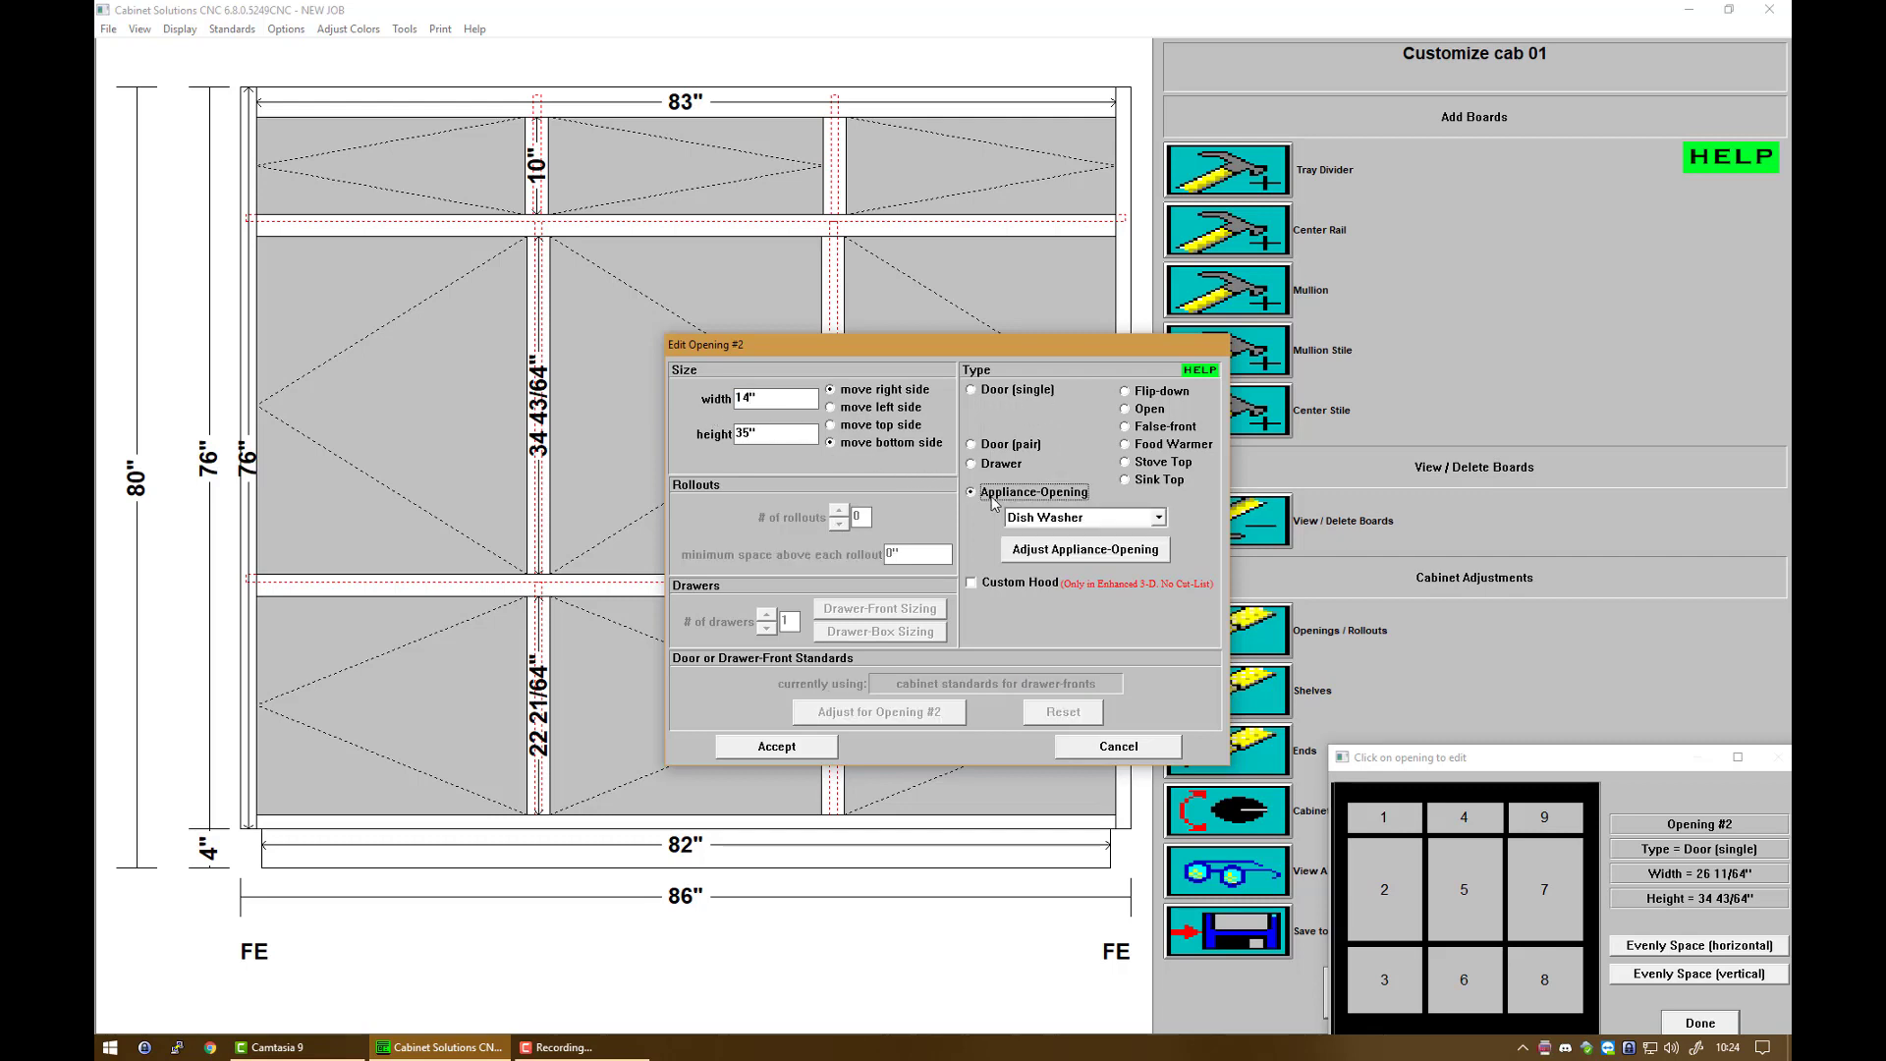
click(1161, 519)
drag(1165, 557, 1168, 588)
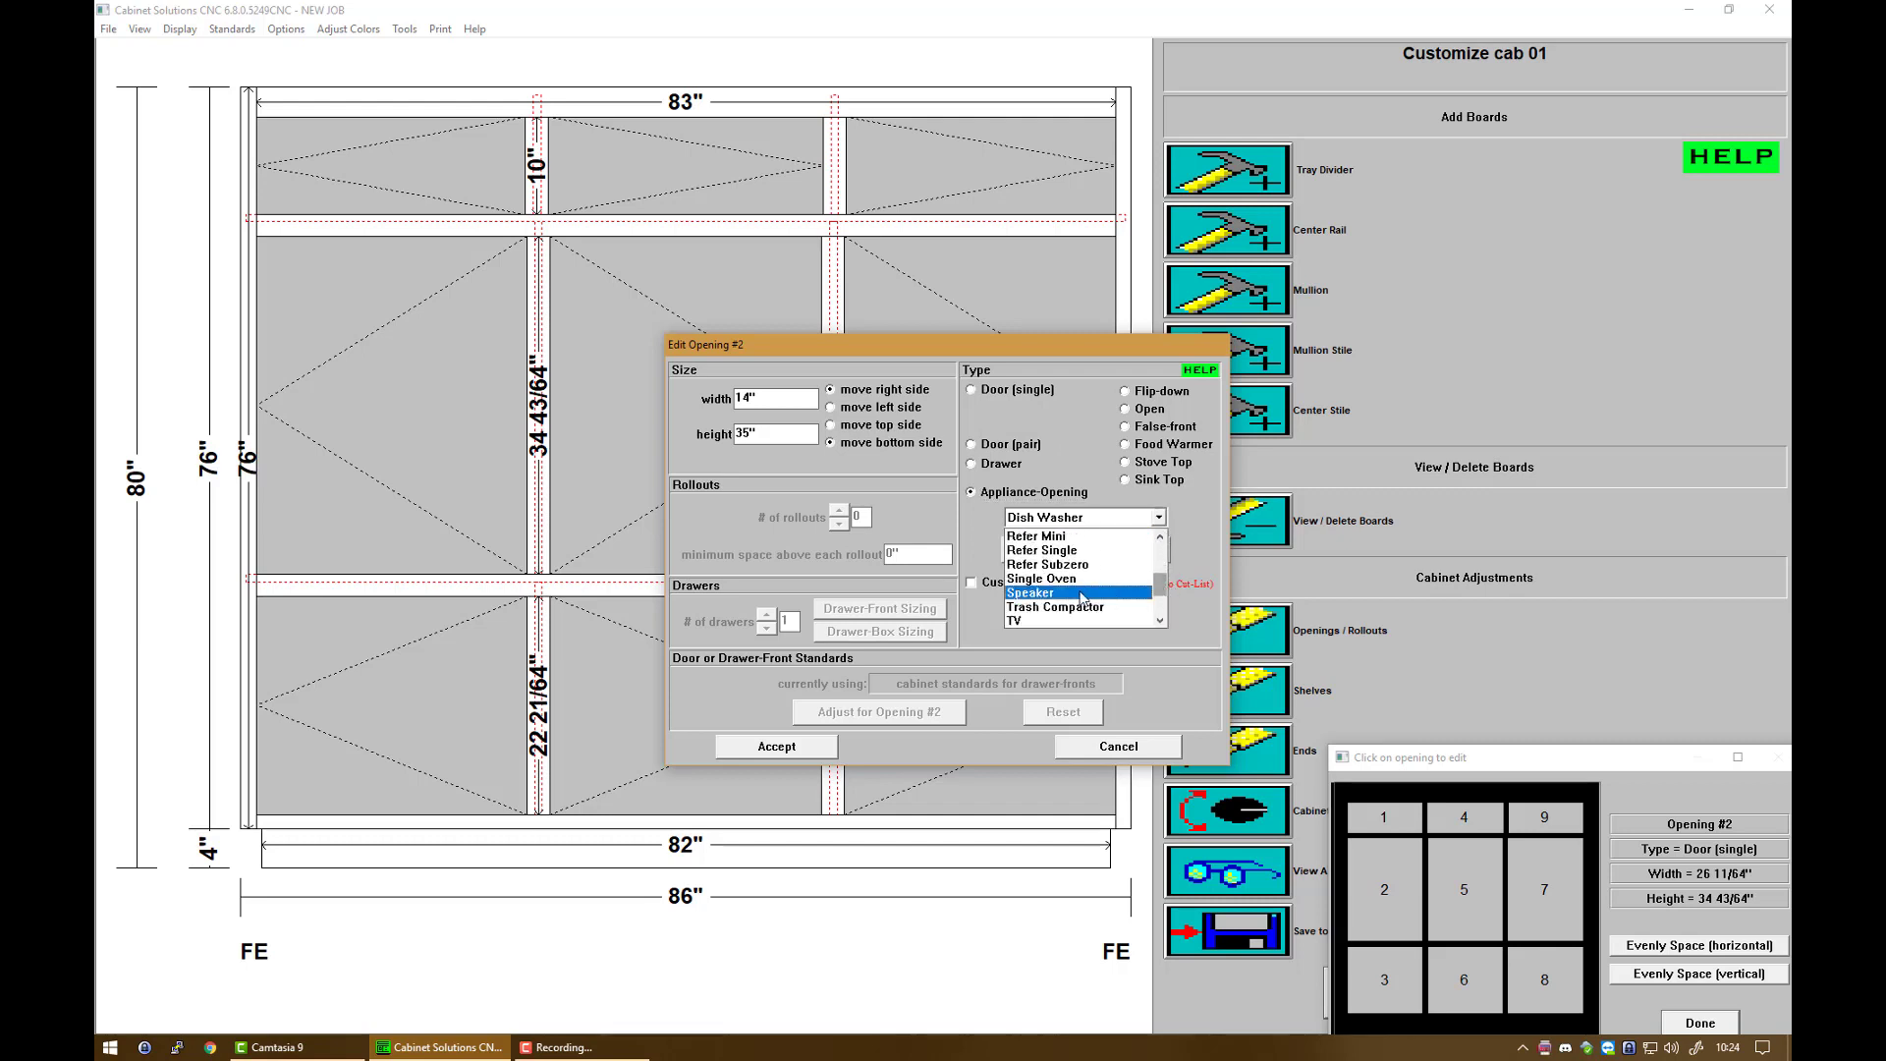
click(1069, 593)
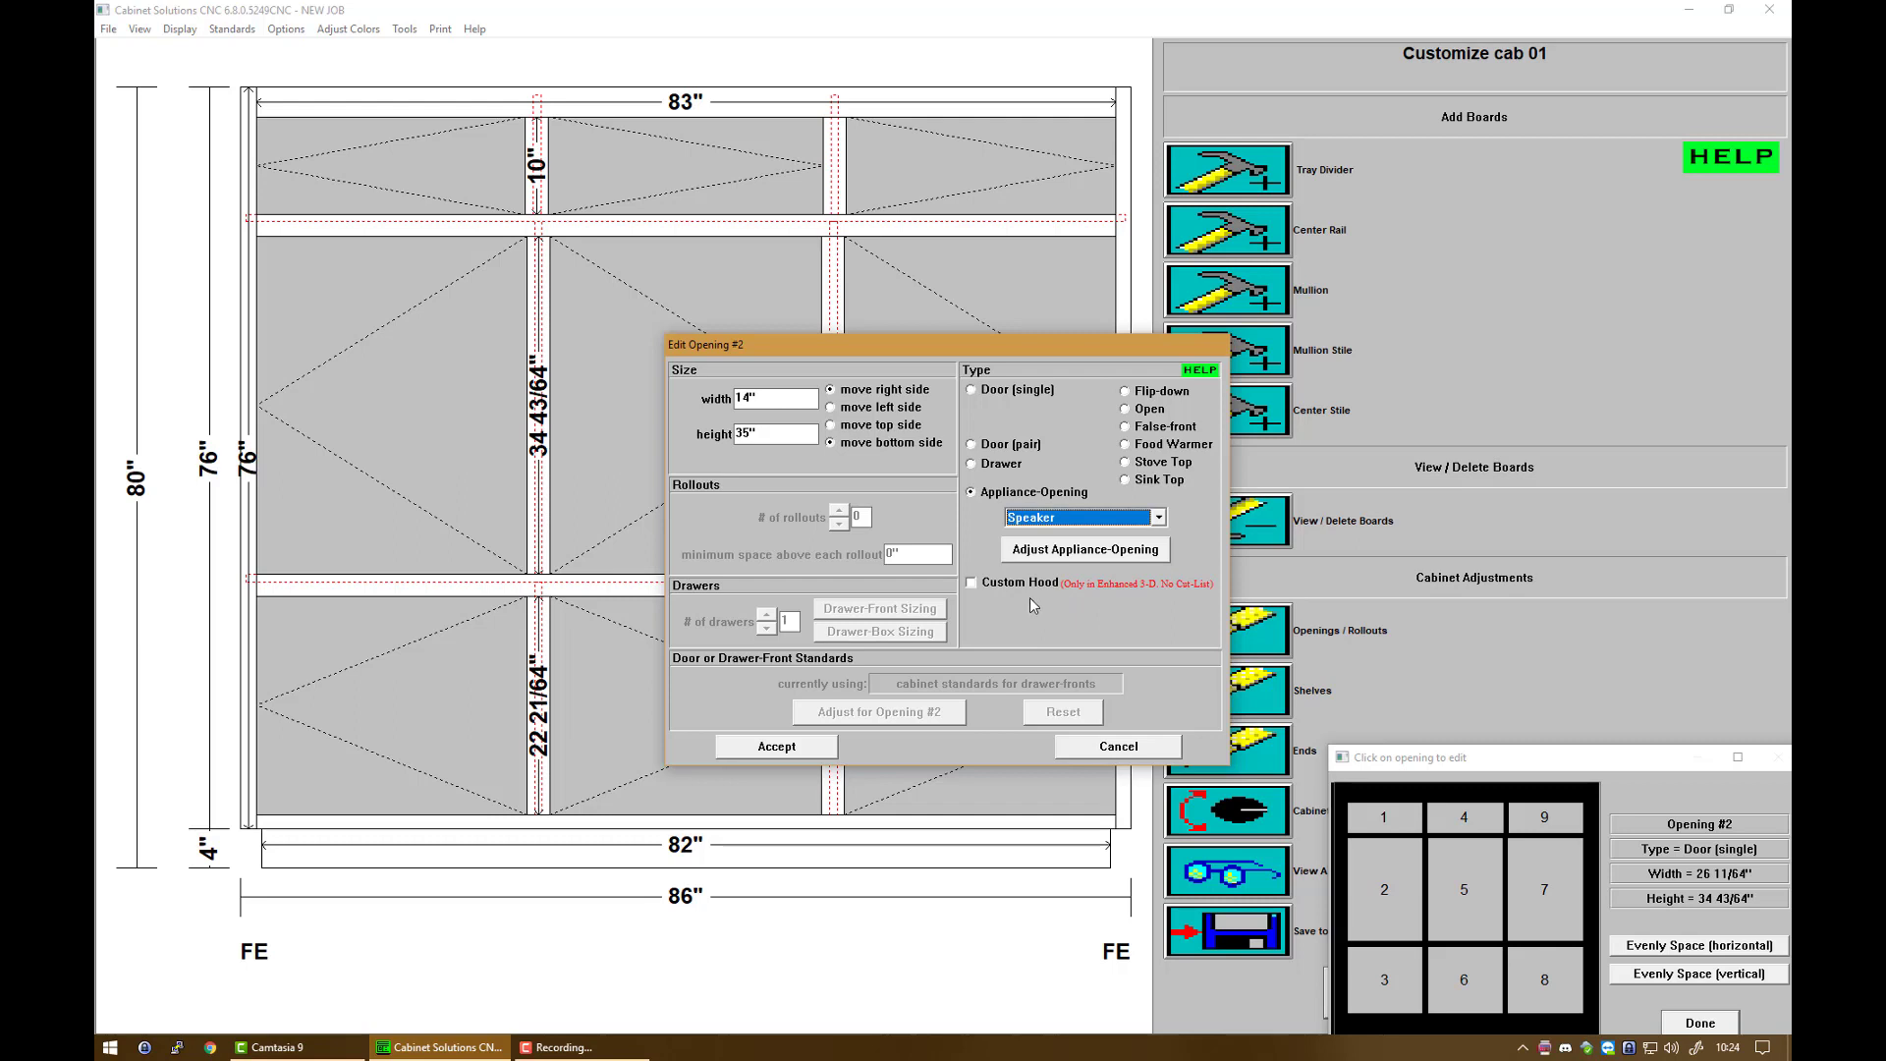
click(1063, 550)
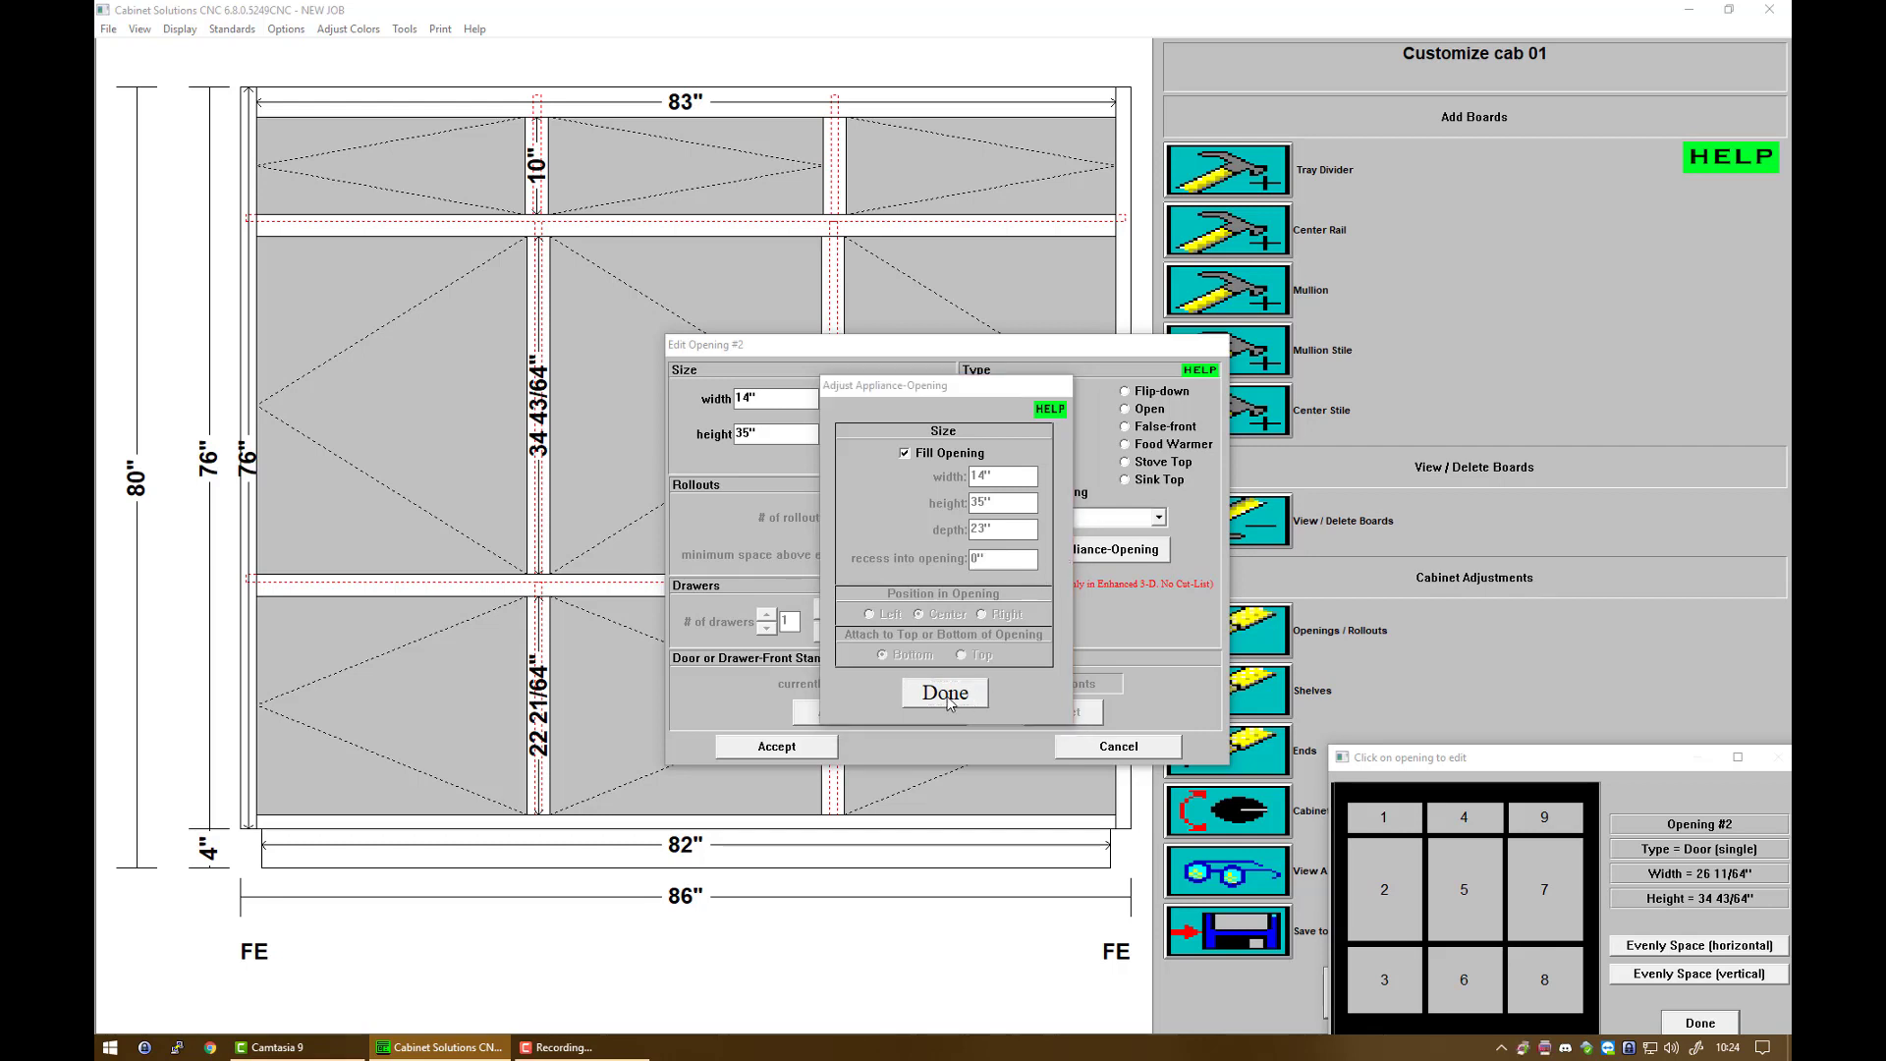
click(949, 700)
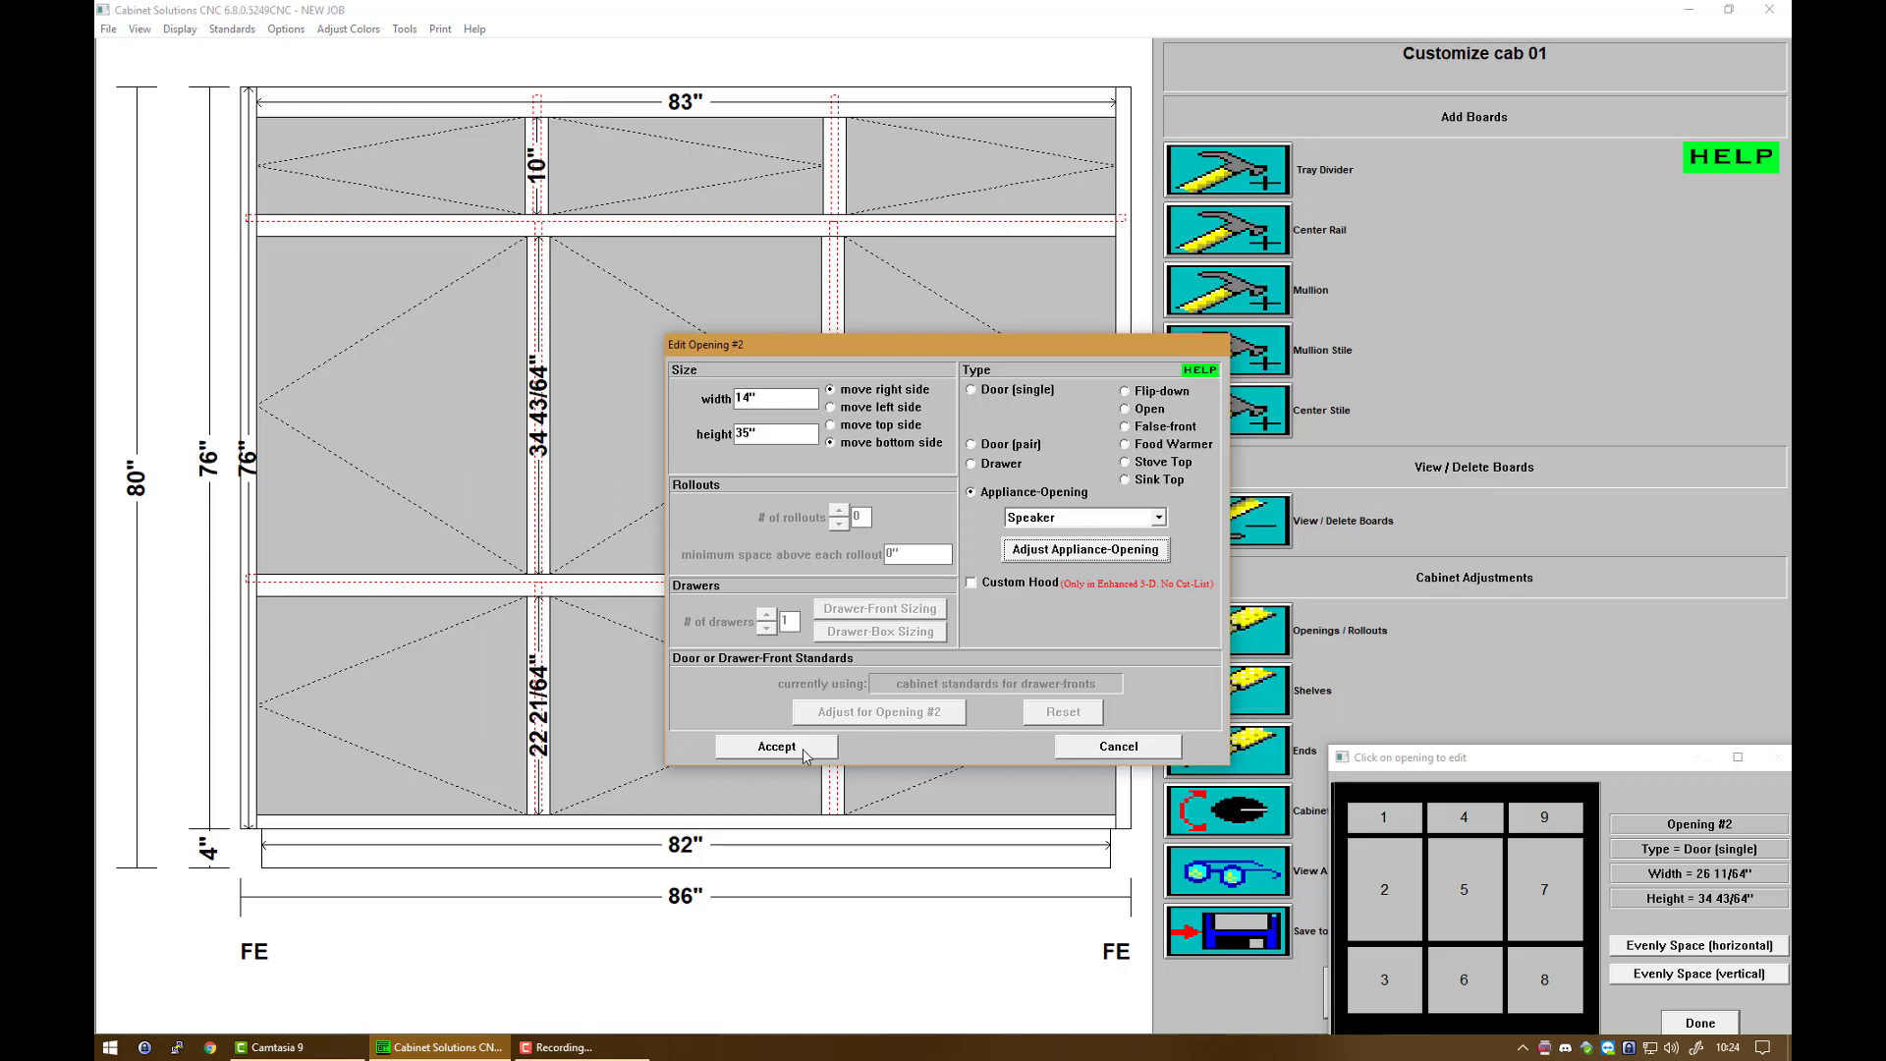
click(776, 747)
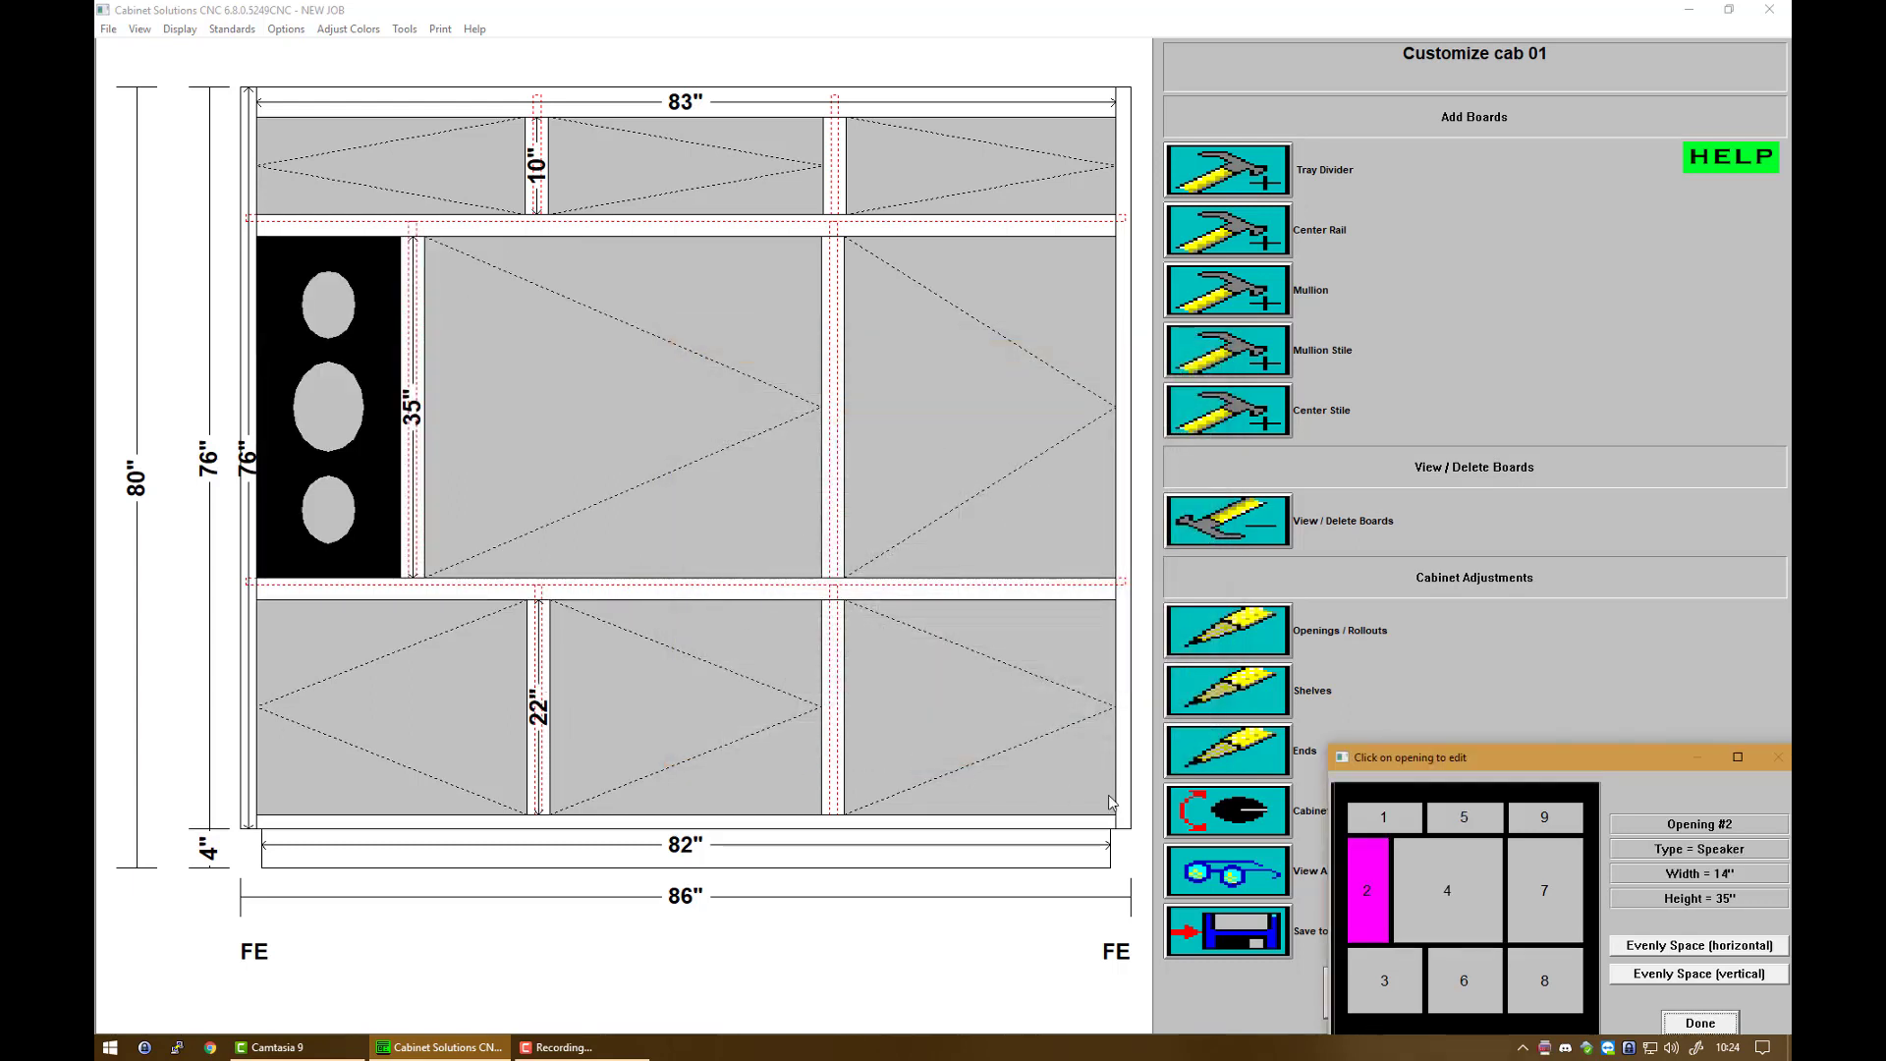
Step: Narrow right middle opening 7 to 14 inches wide, moving its left side
mouse_move(1523, 869)
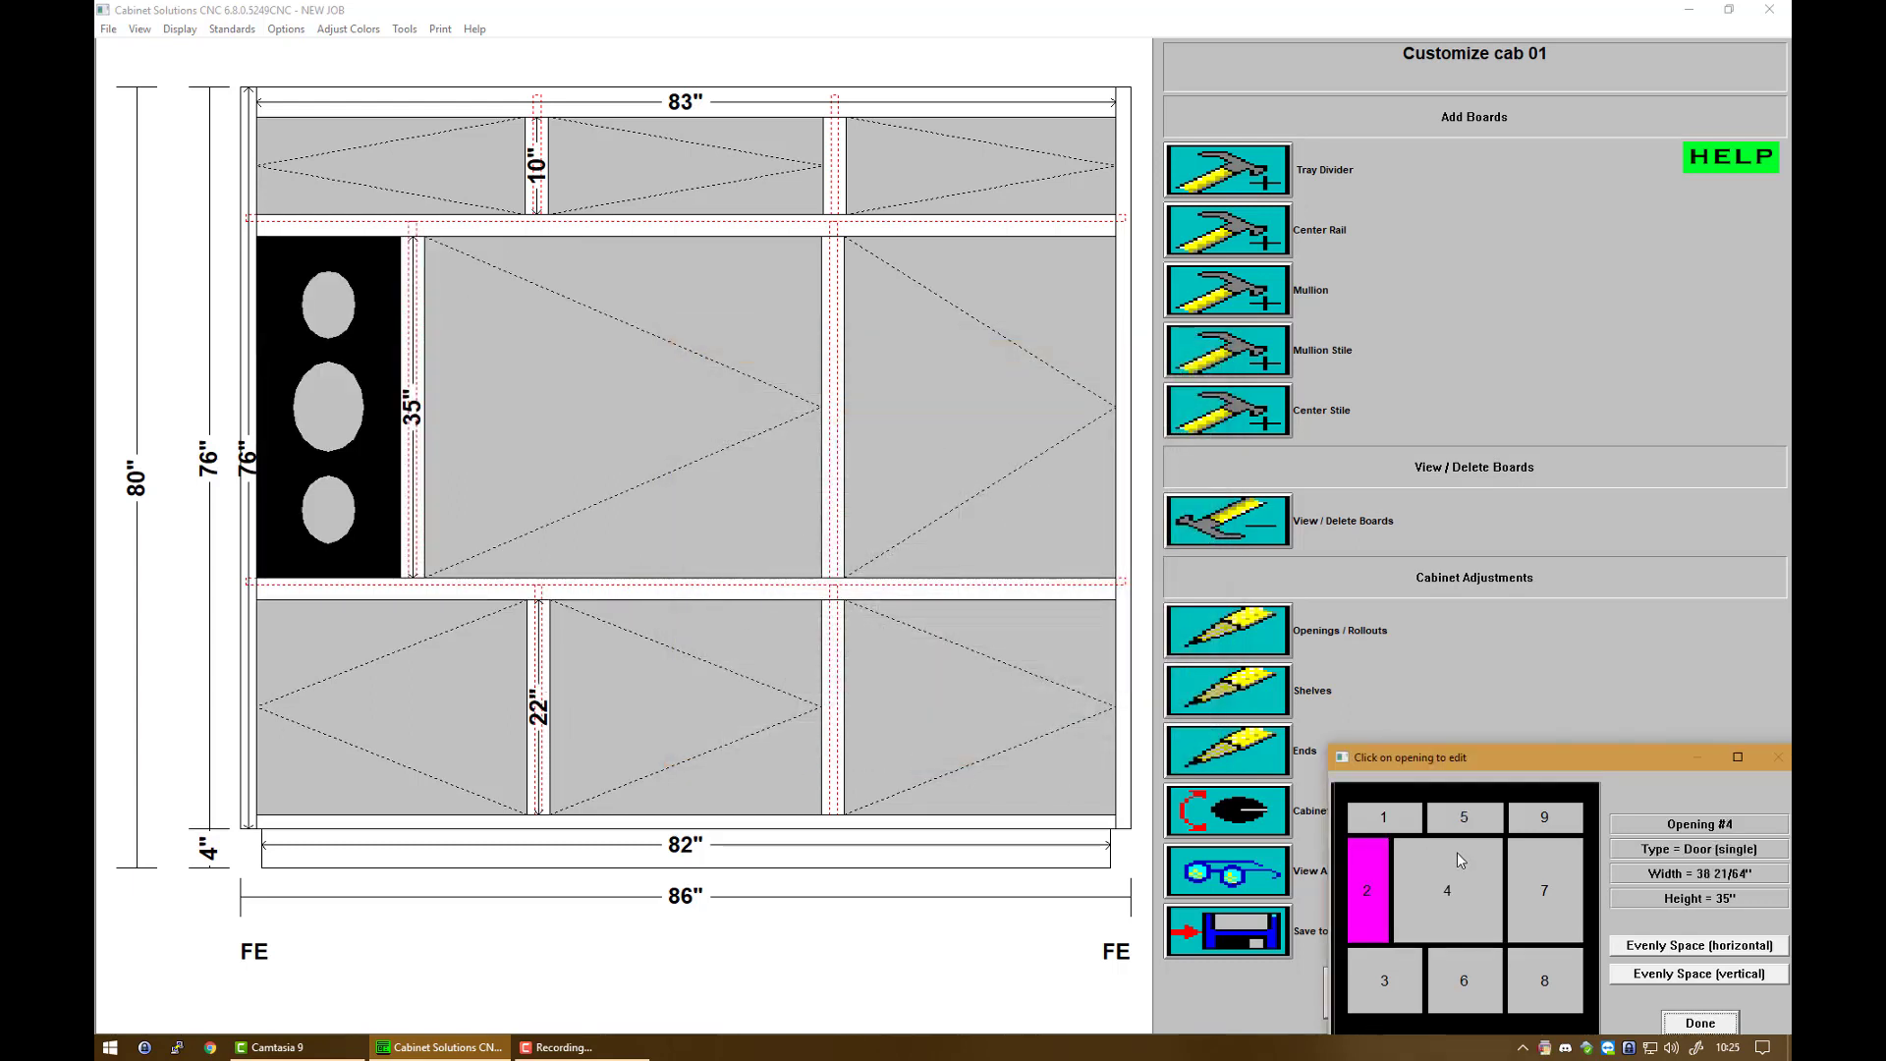
click(1551, 878)
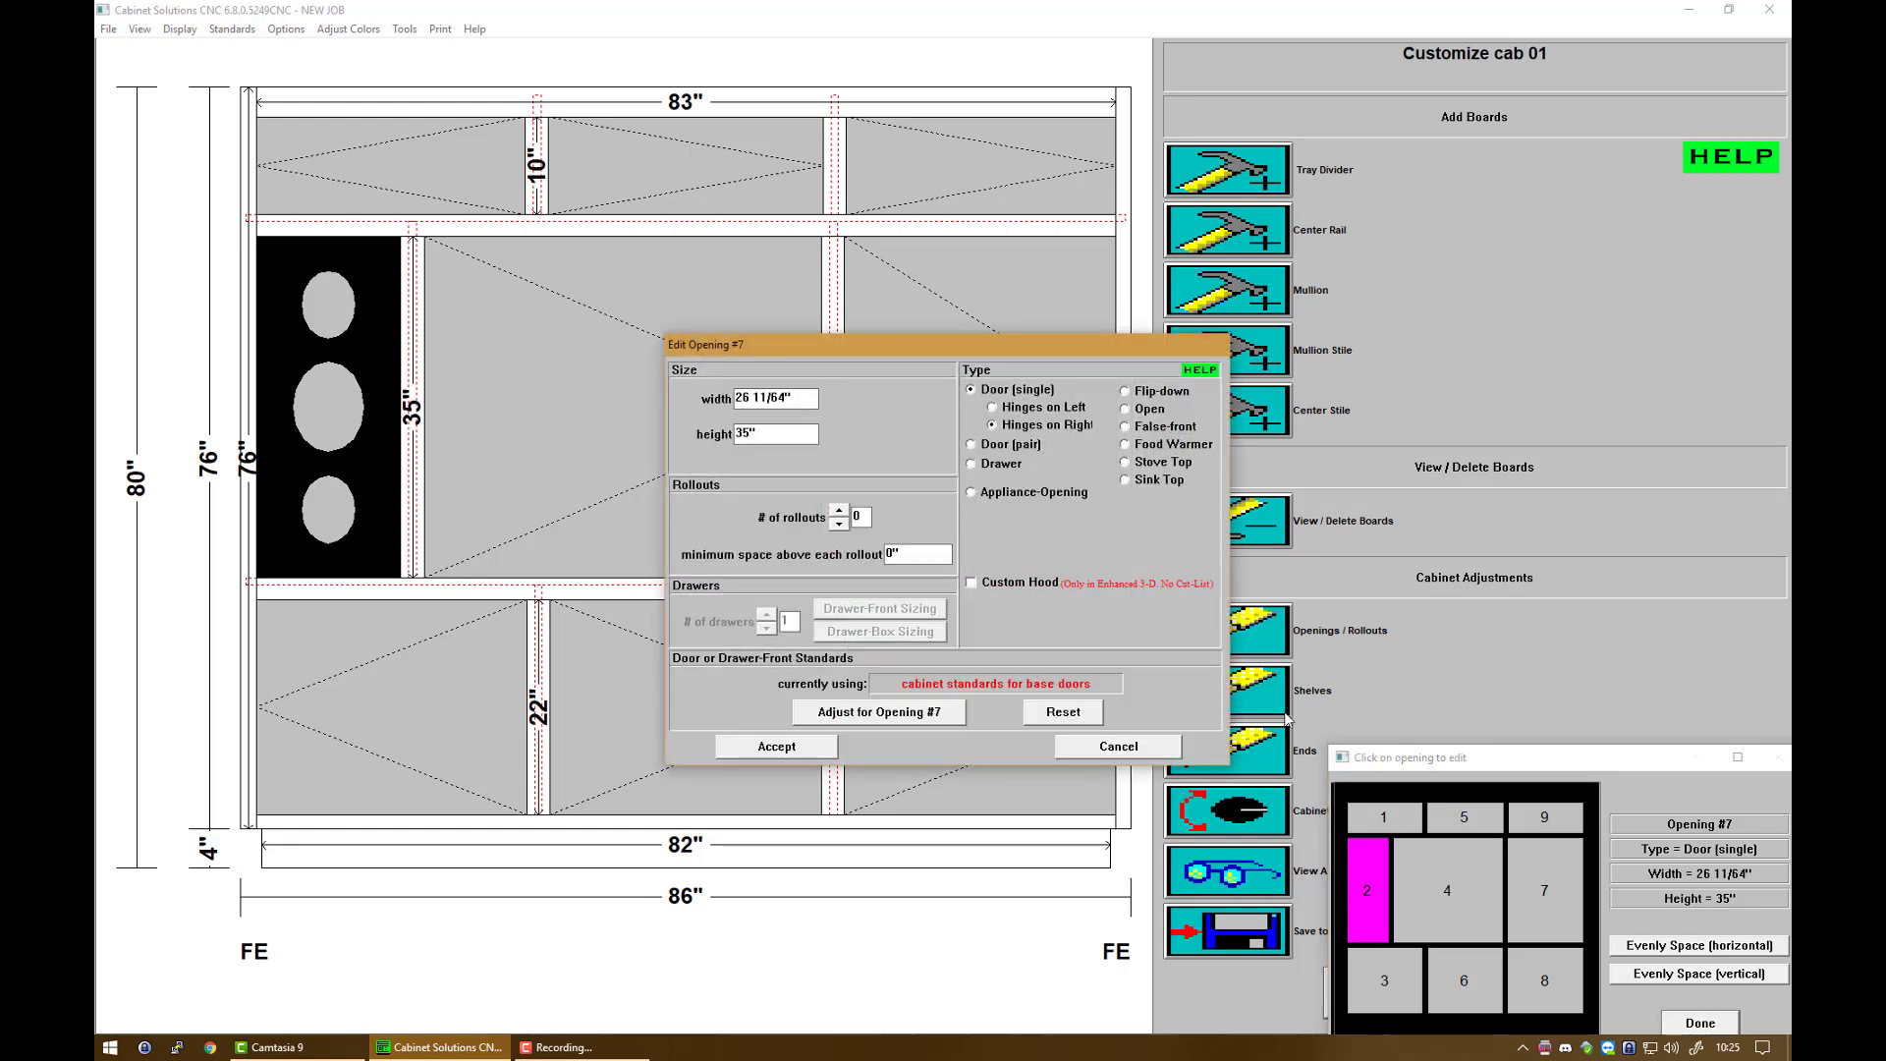
click(770, 398)
text(14)
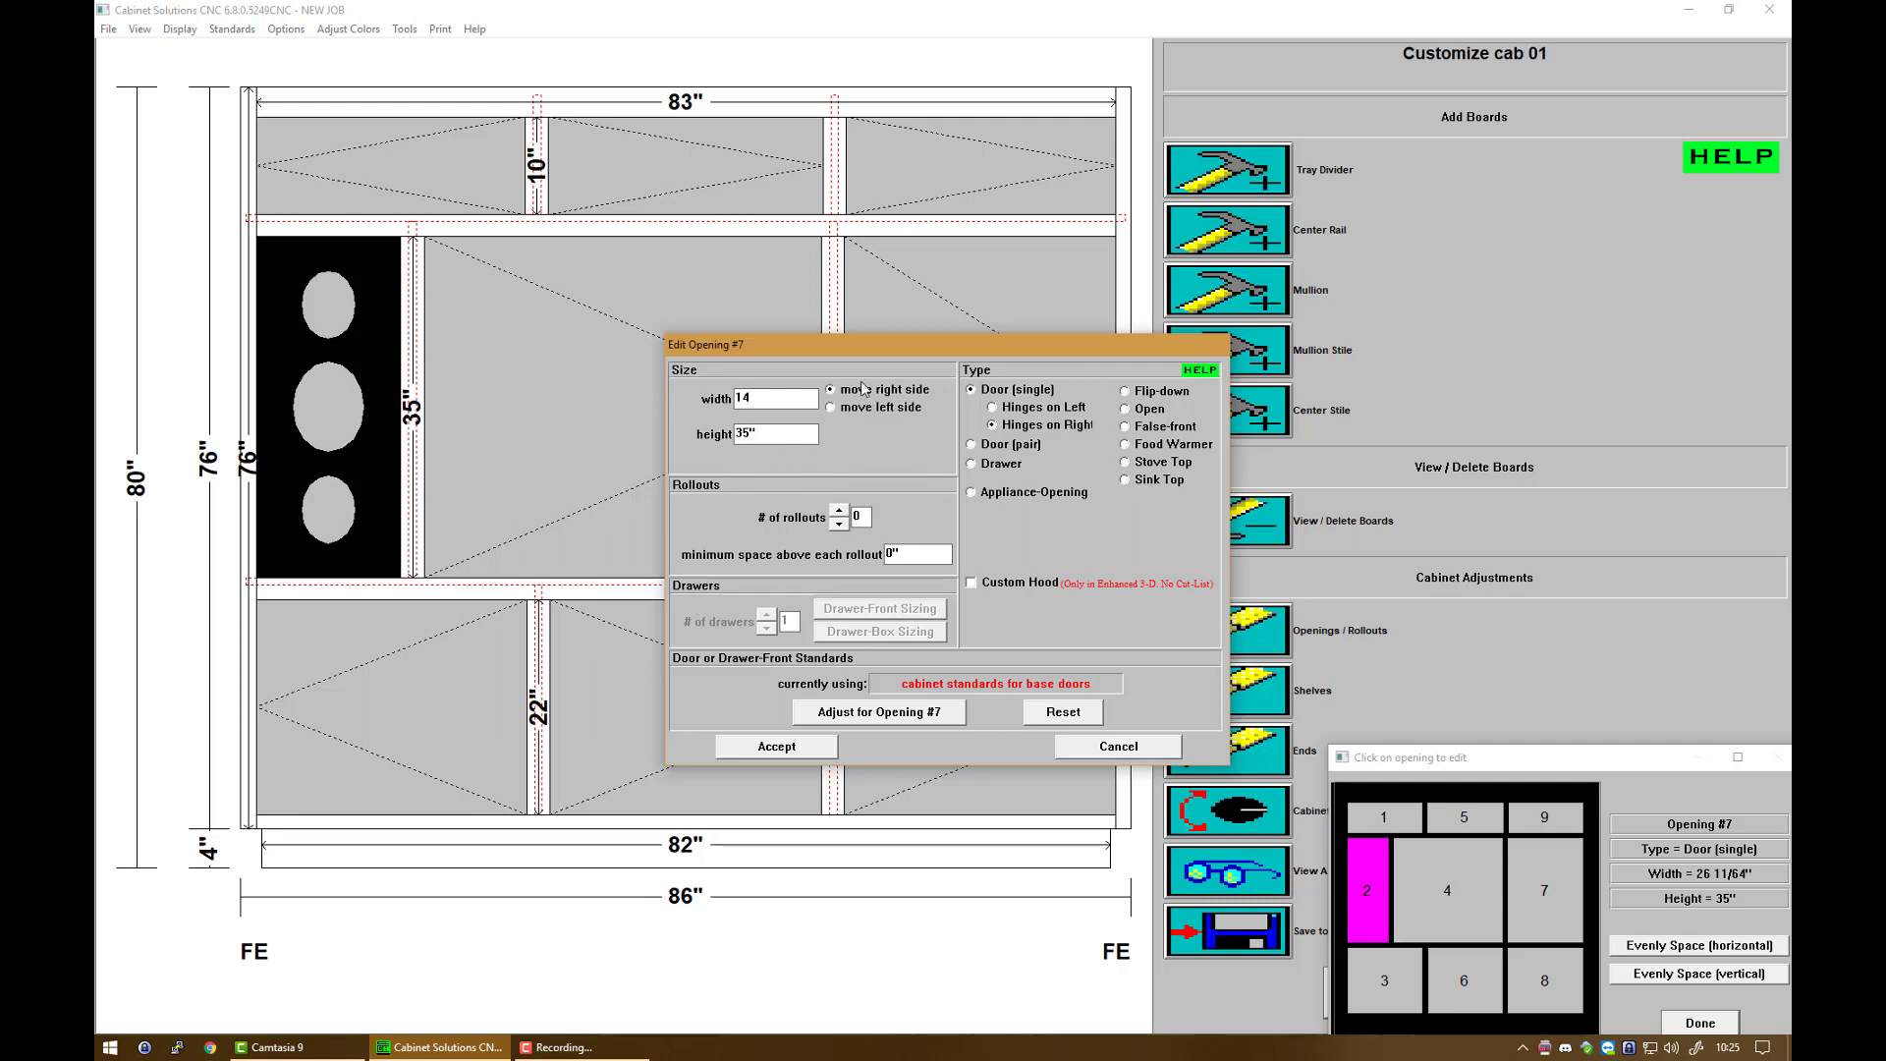
click(874, 411)
Step: Set opening 7 as a Speaker appliance opening
click(1022, 492)
click(1160, 518)
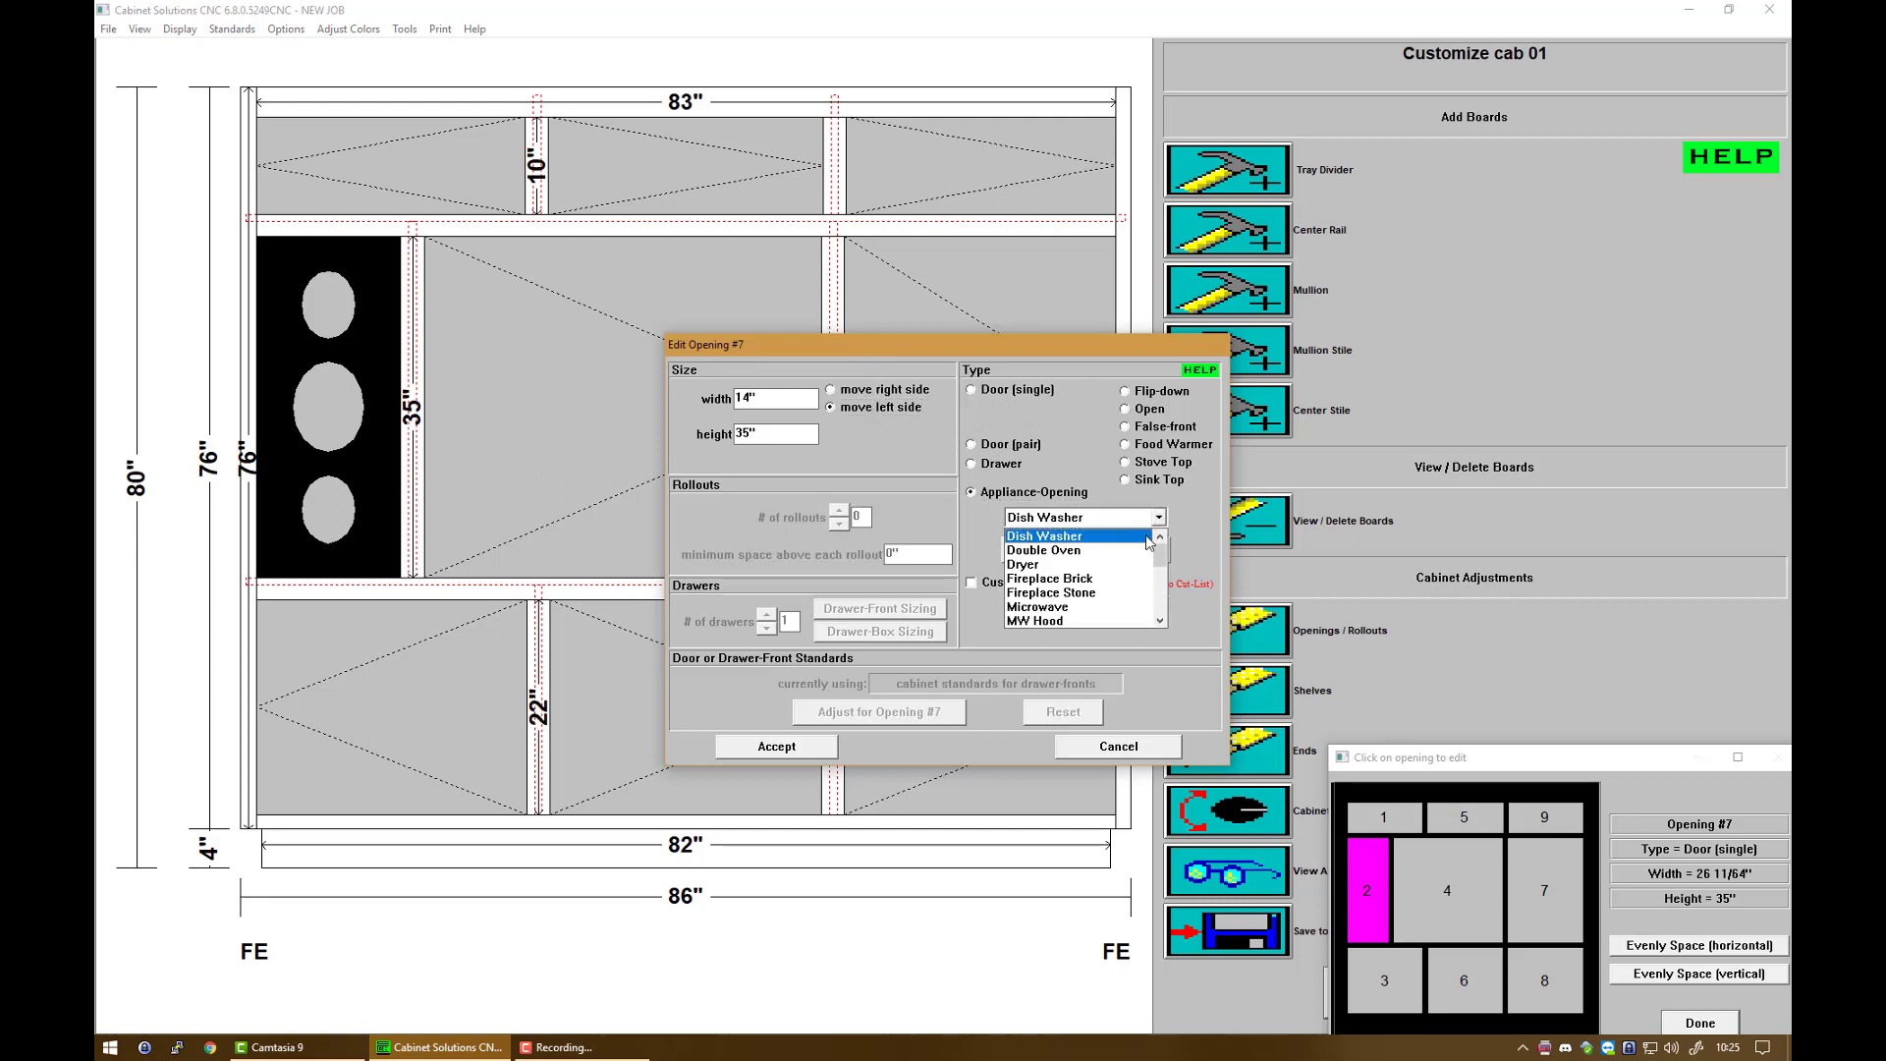
scroll(1125, 588, down, 4)
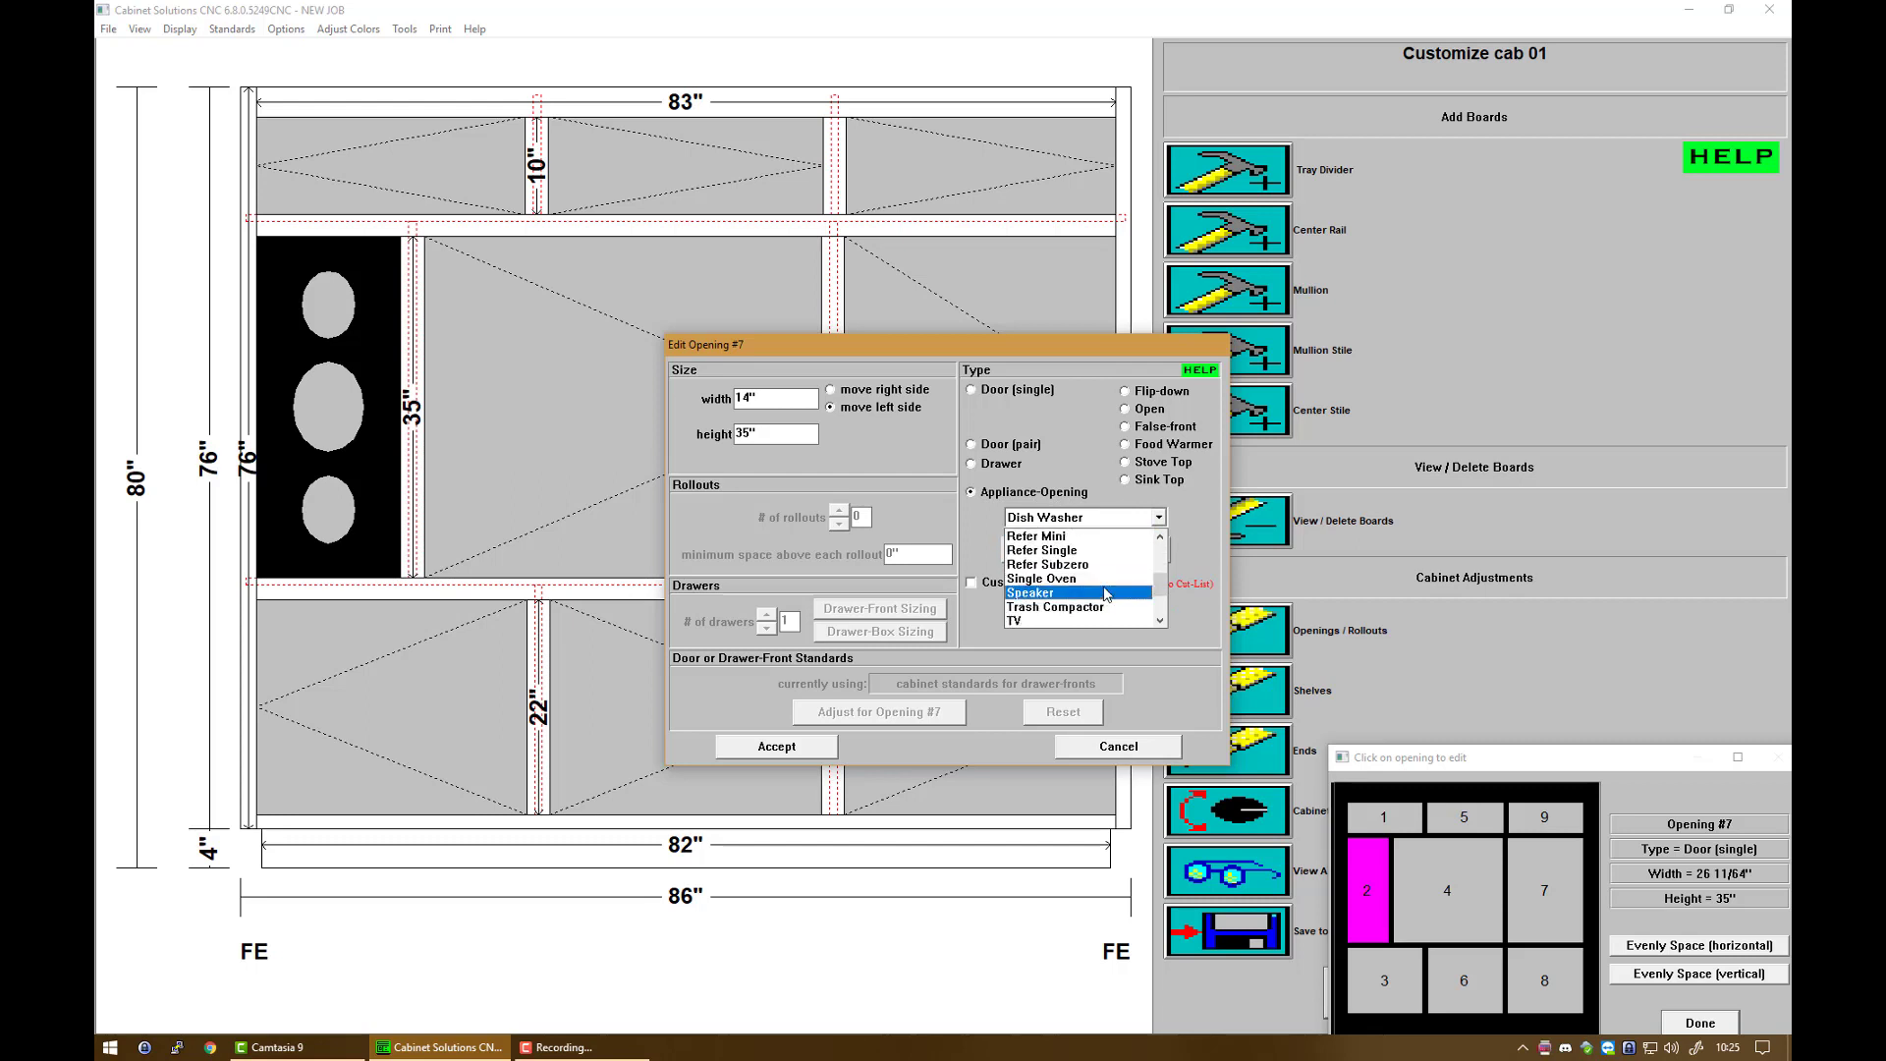
click(1107, 596)
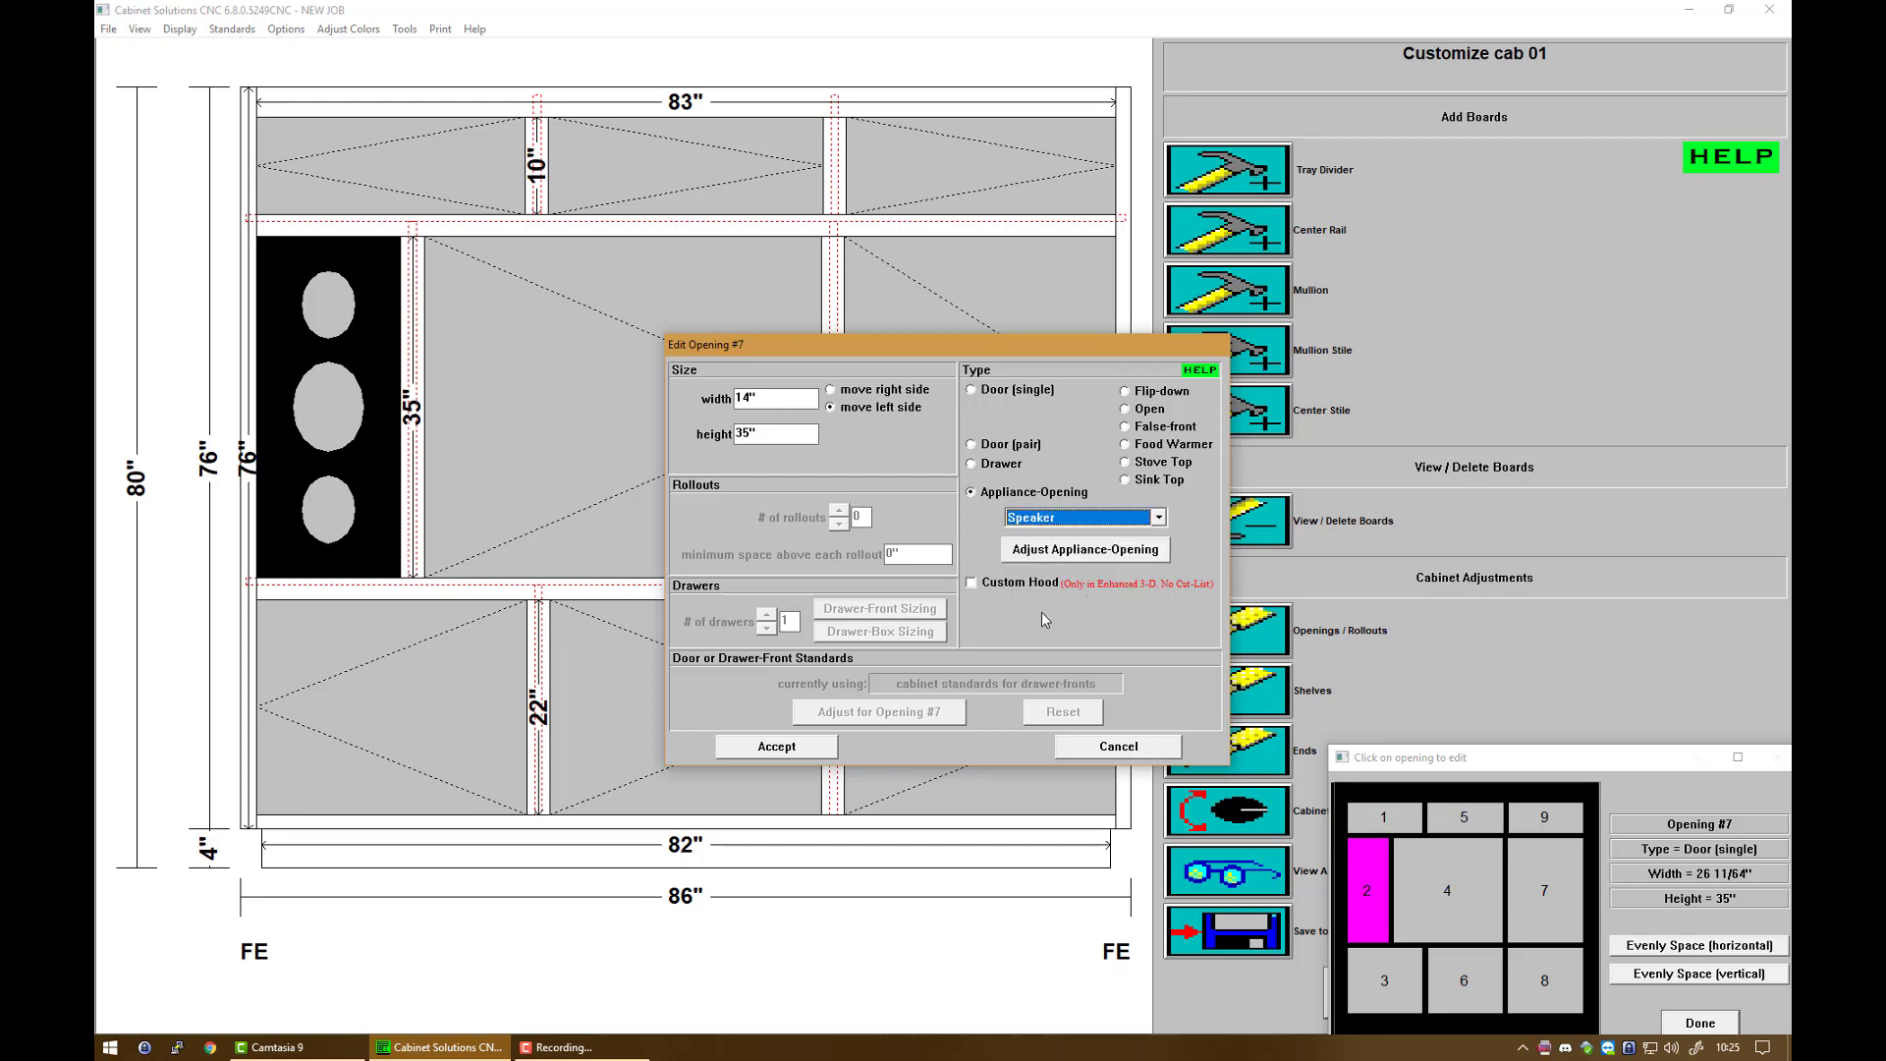
click(803, 743)
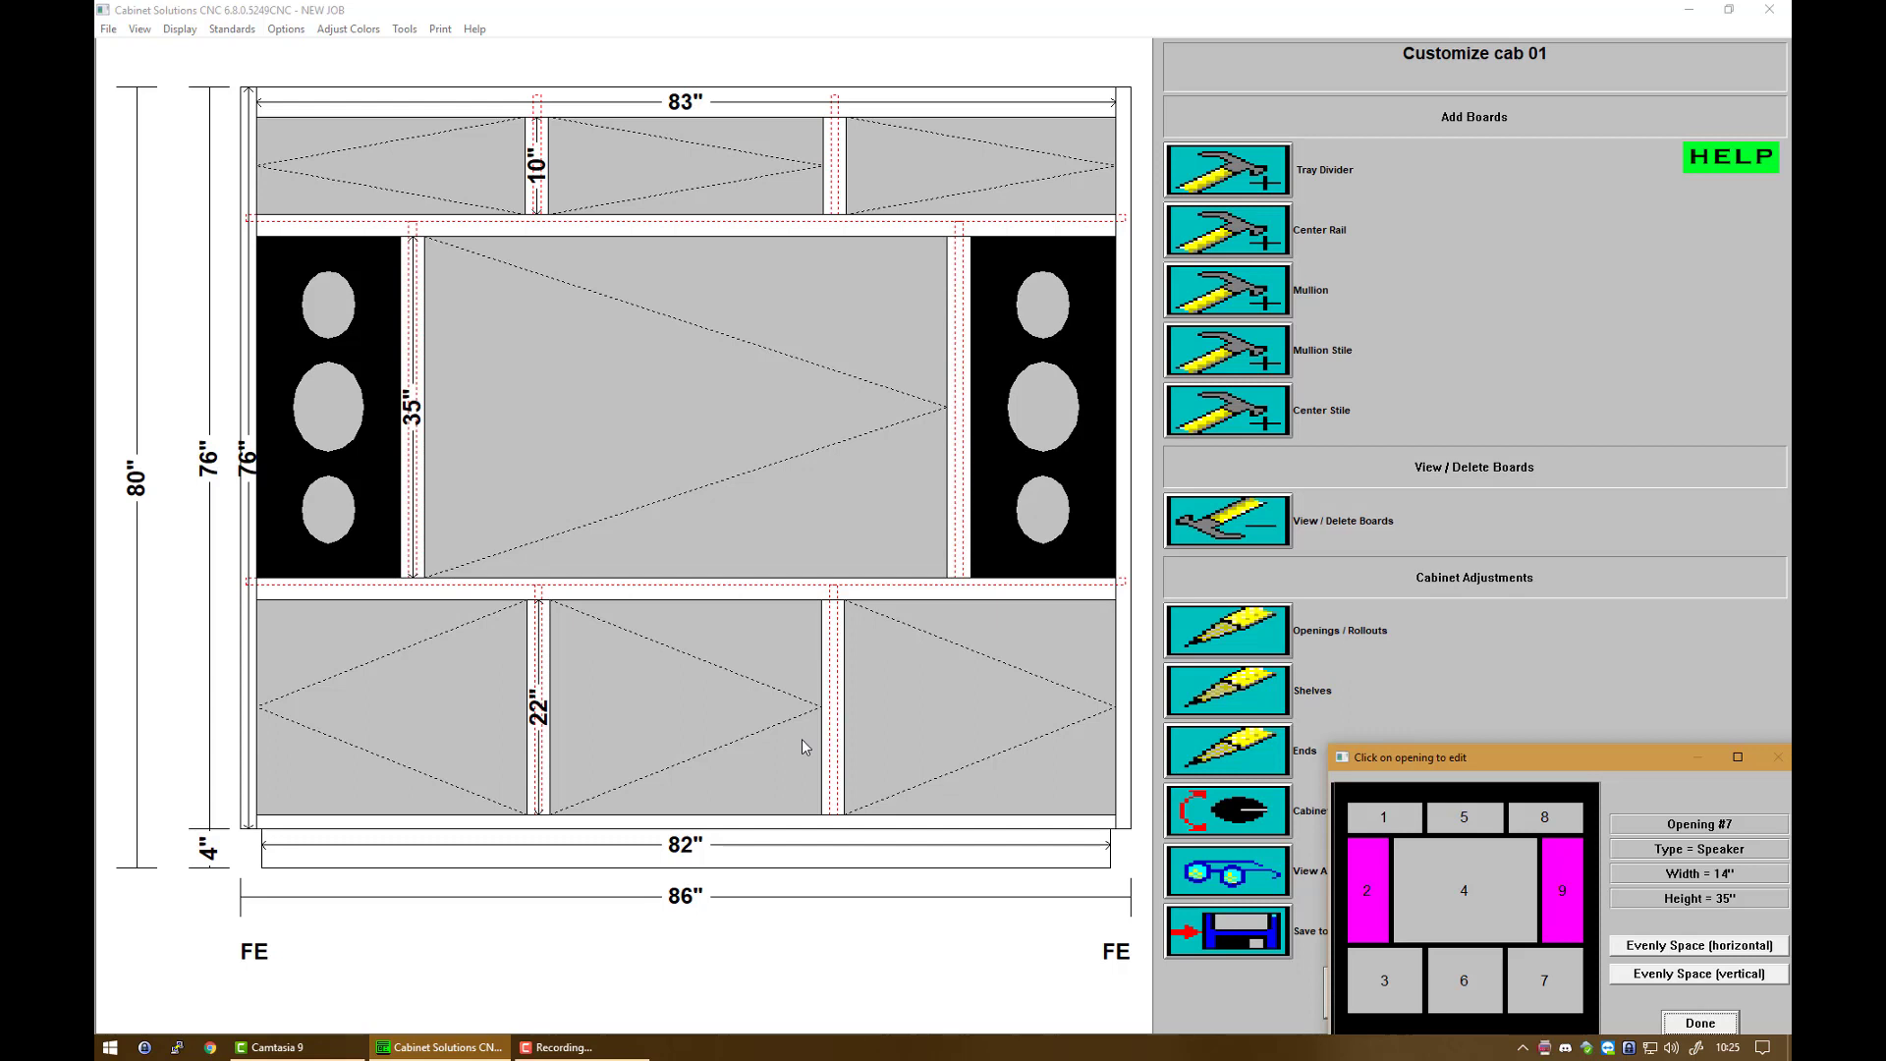
Step: Make center opening 4 a TV appliance opening
click(1449, 884)
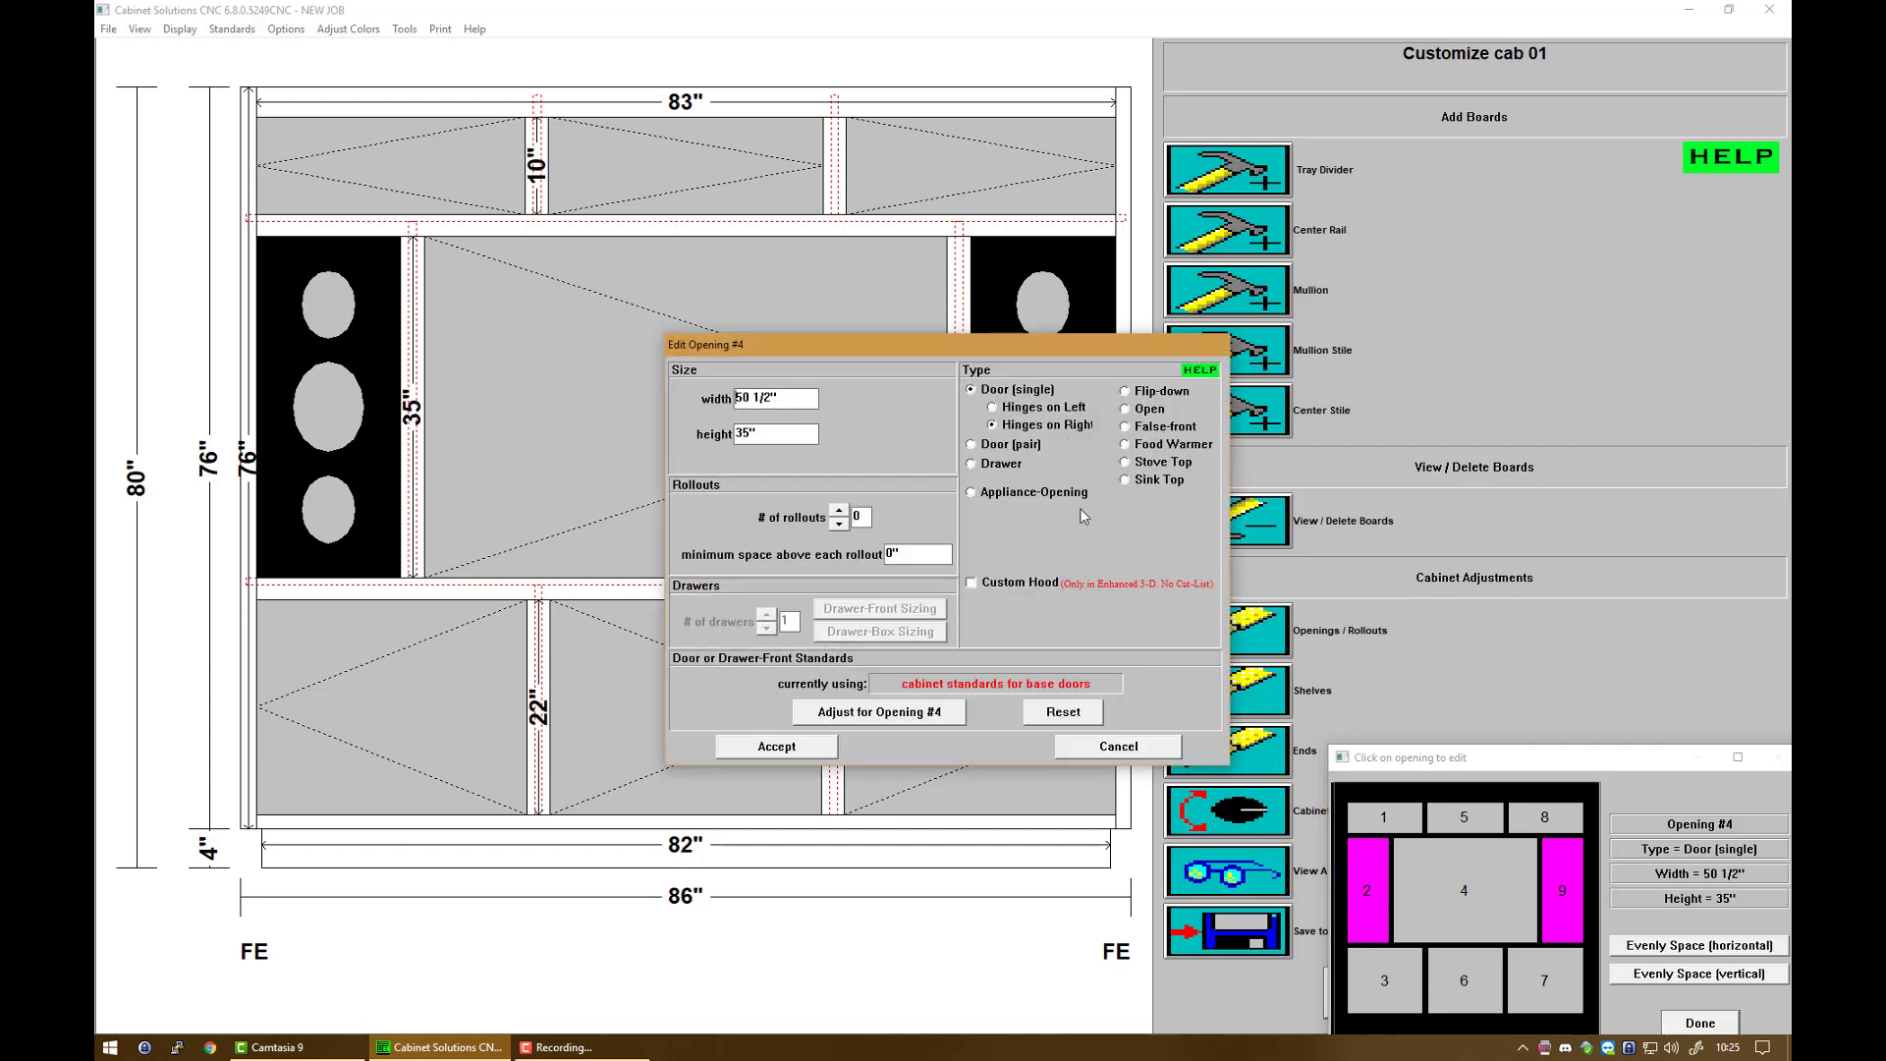
click(1069, 494)
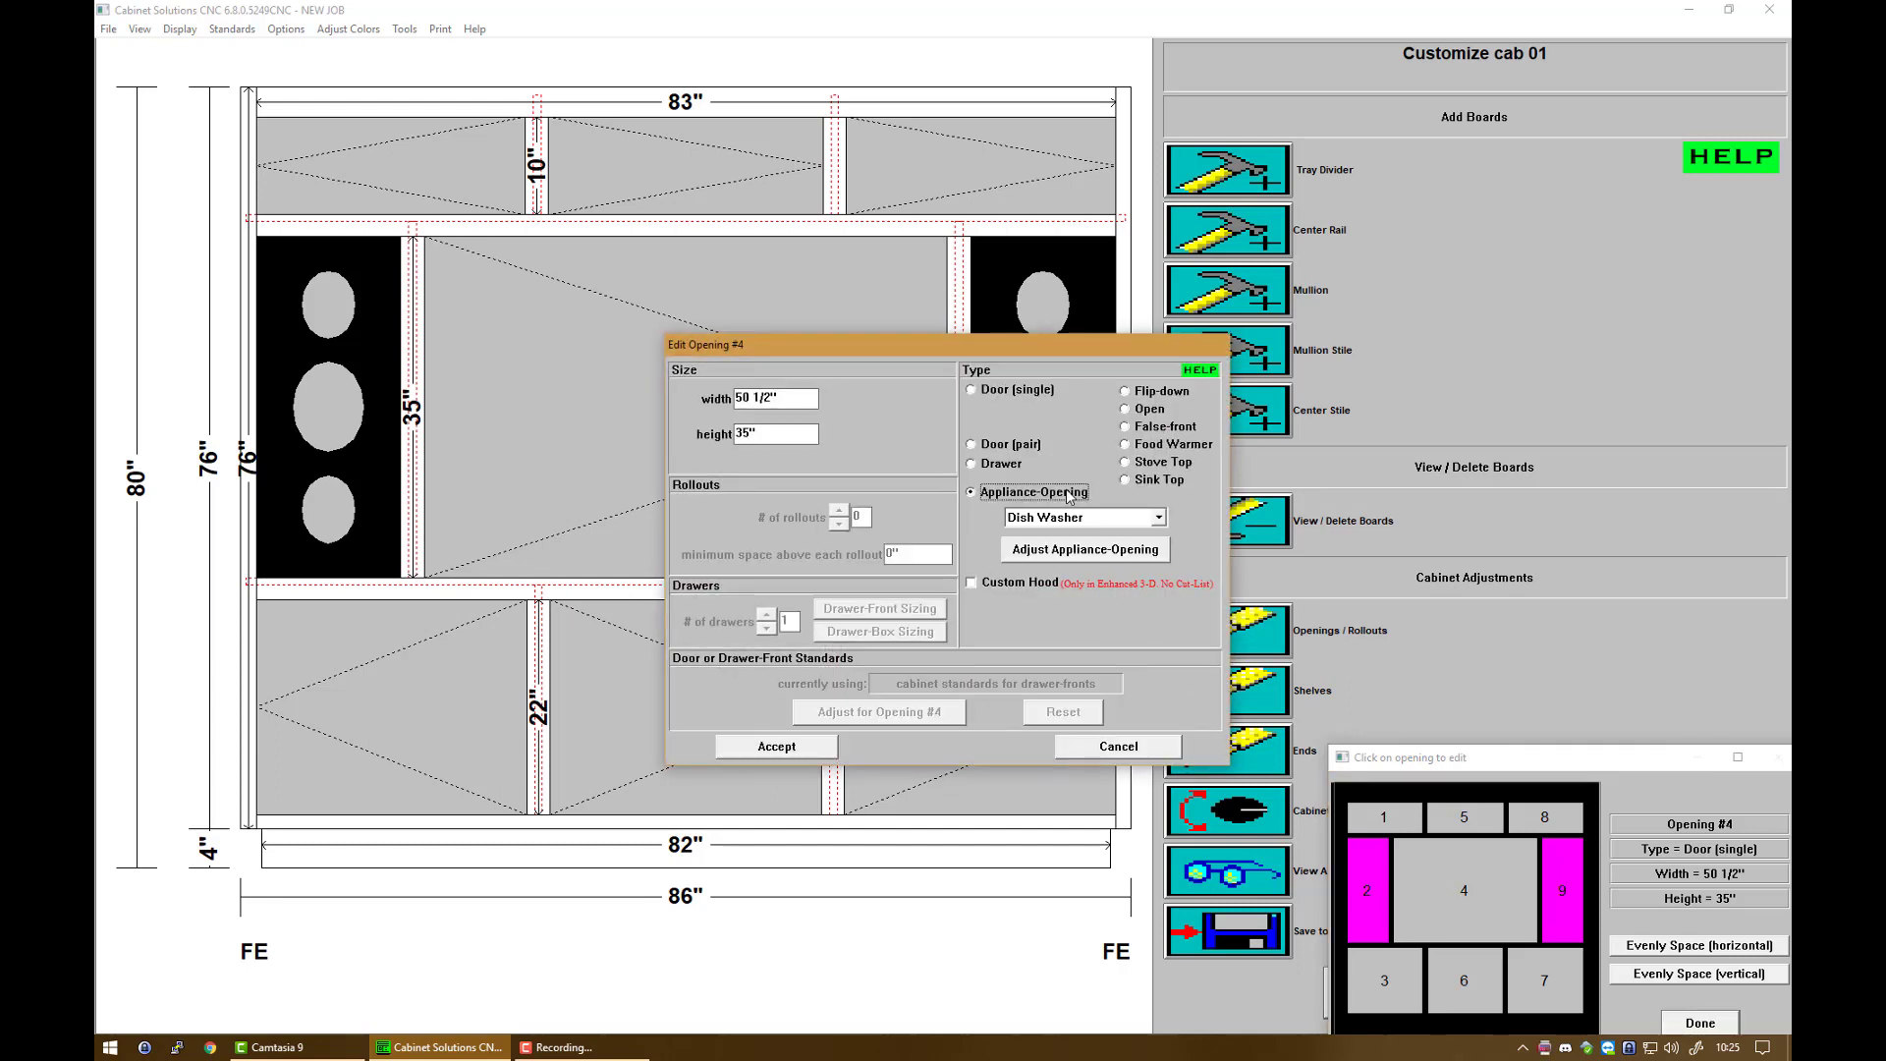
click(1159, 518)
scroll(1105, 577, down, 5)
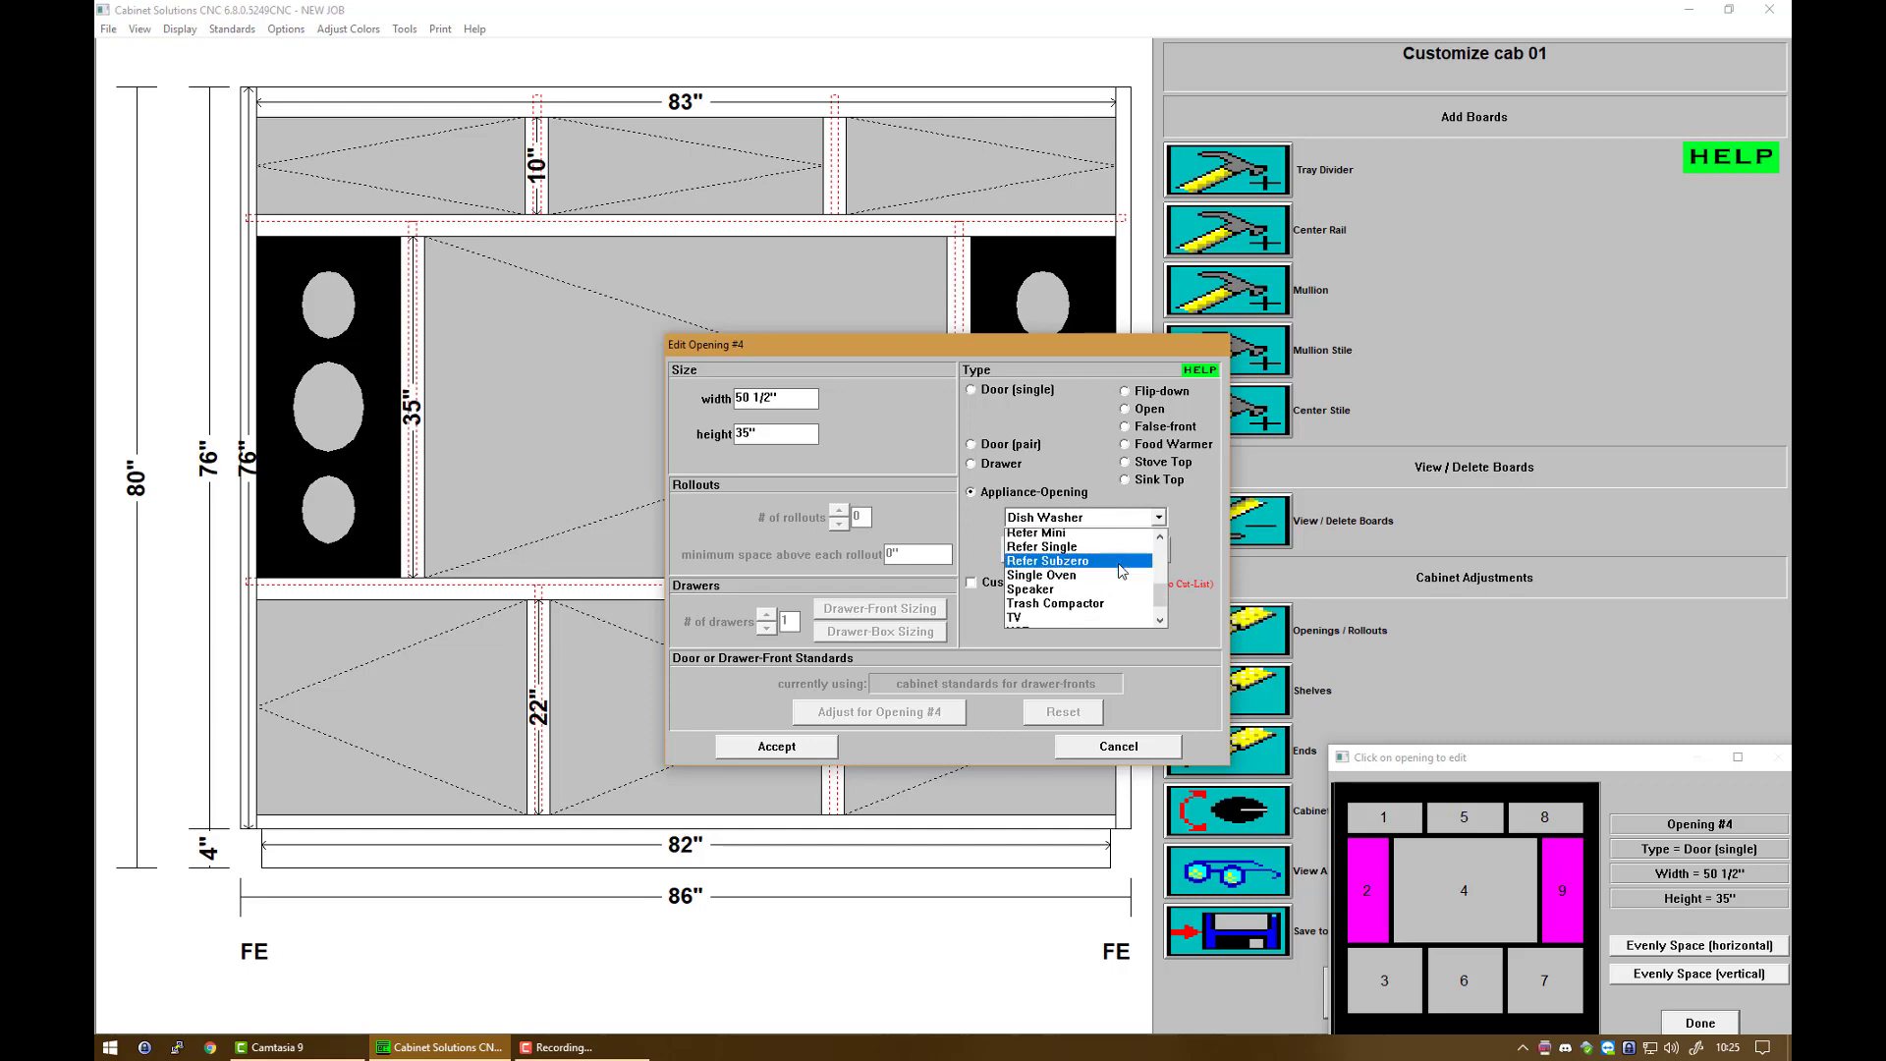
click(1081, 579)
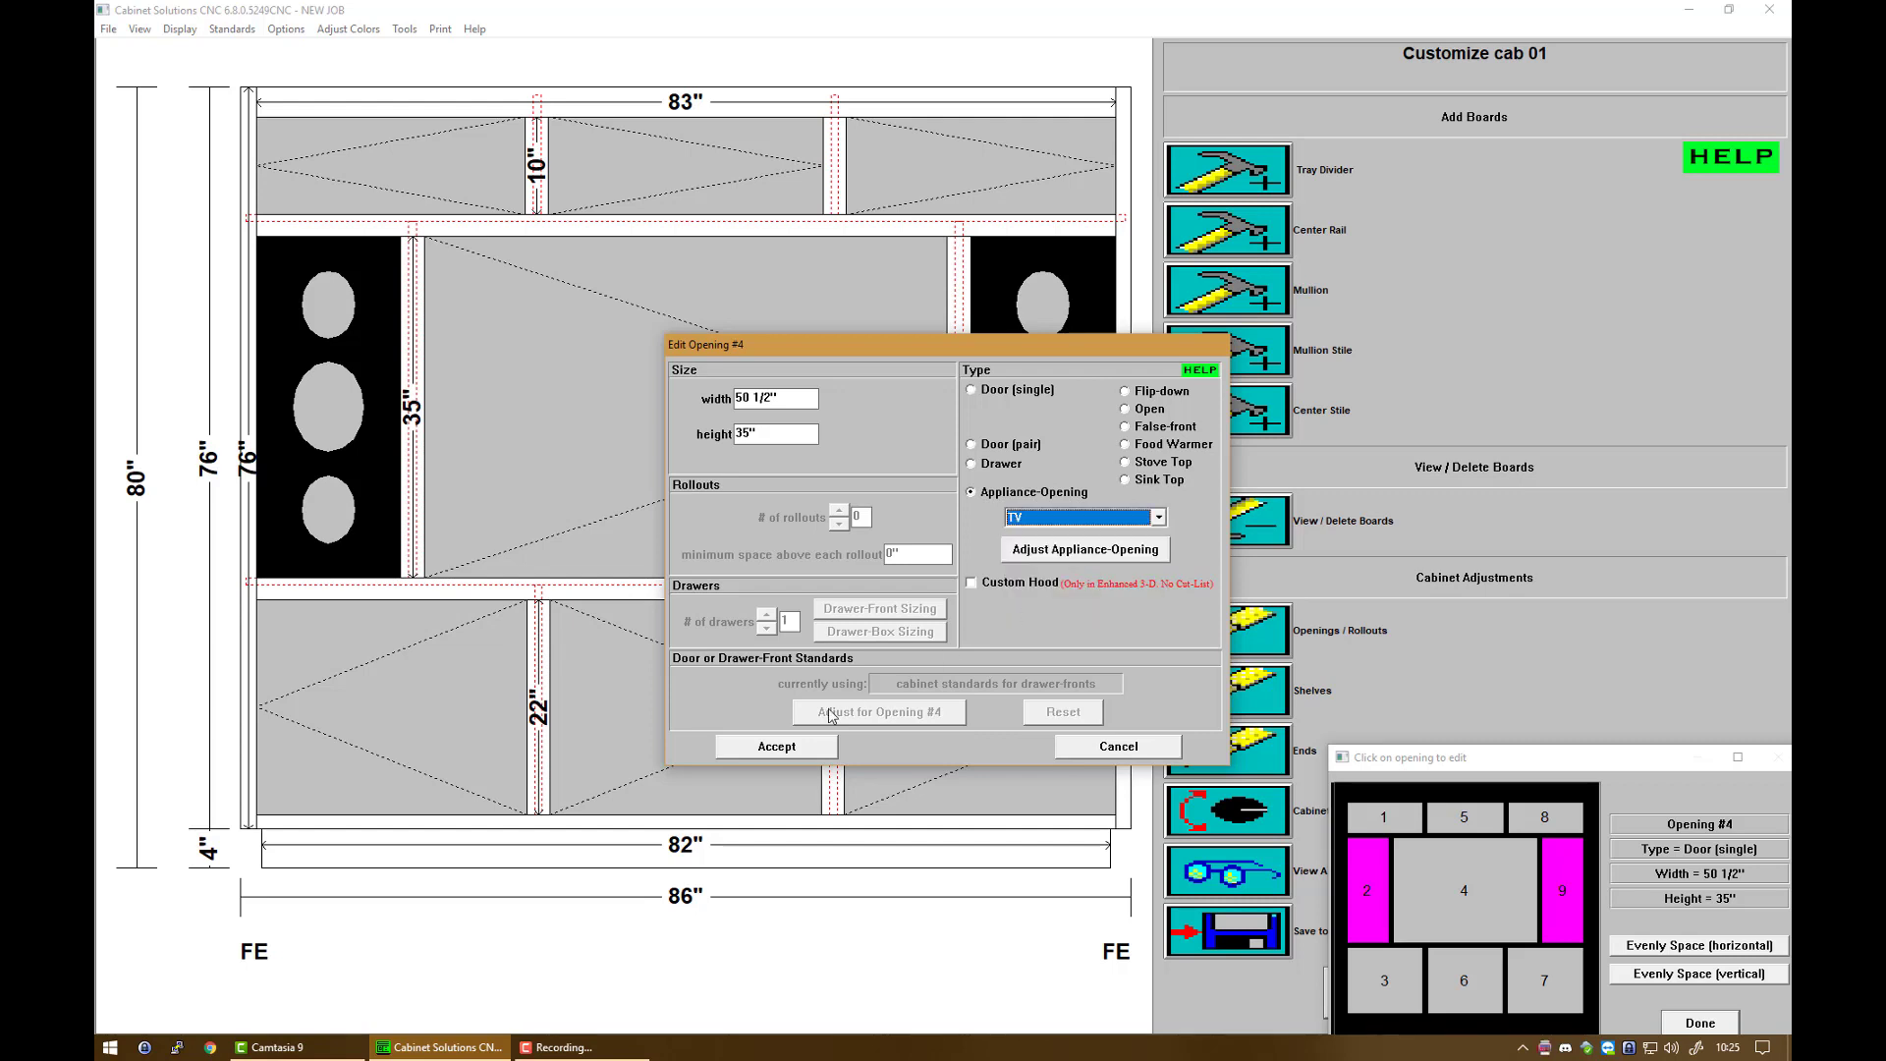
click(776, 746)
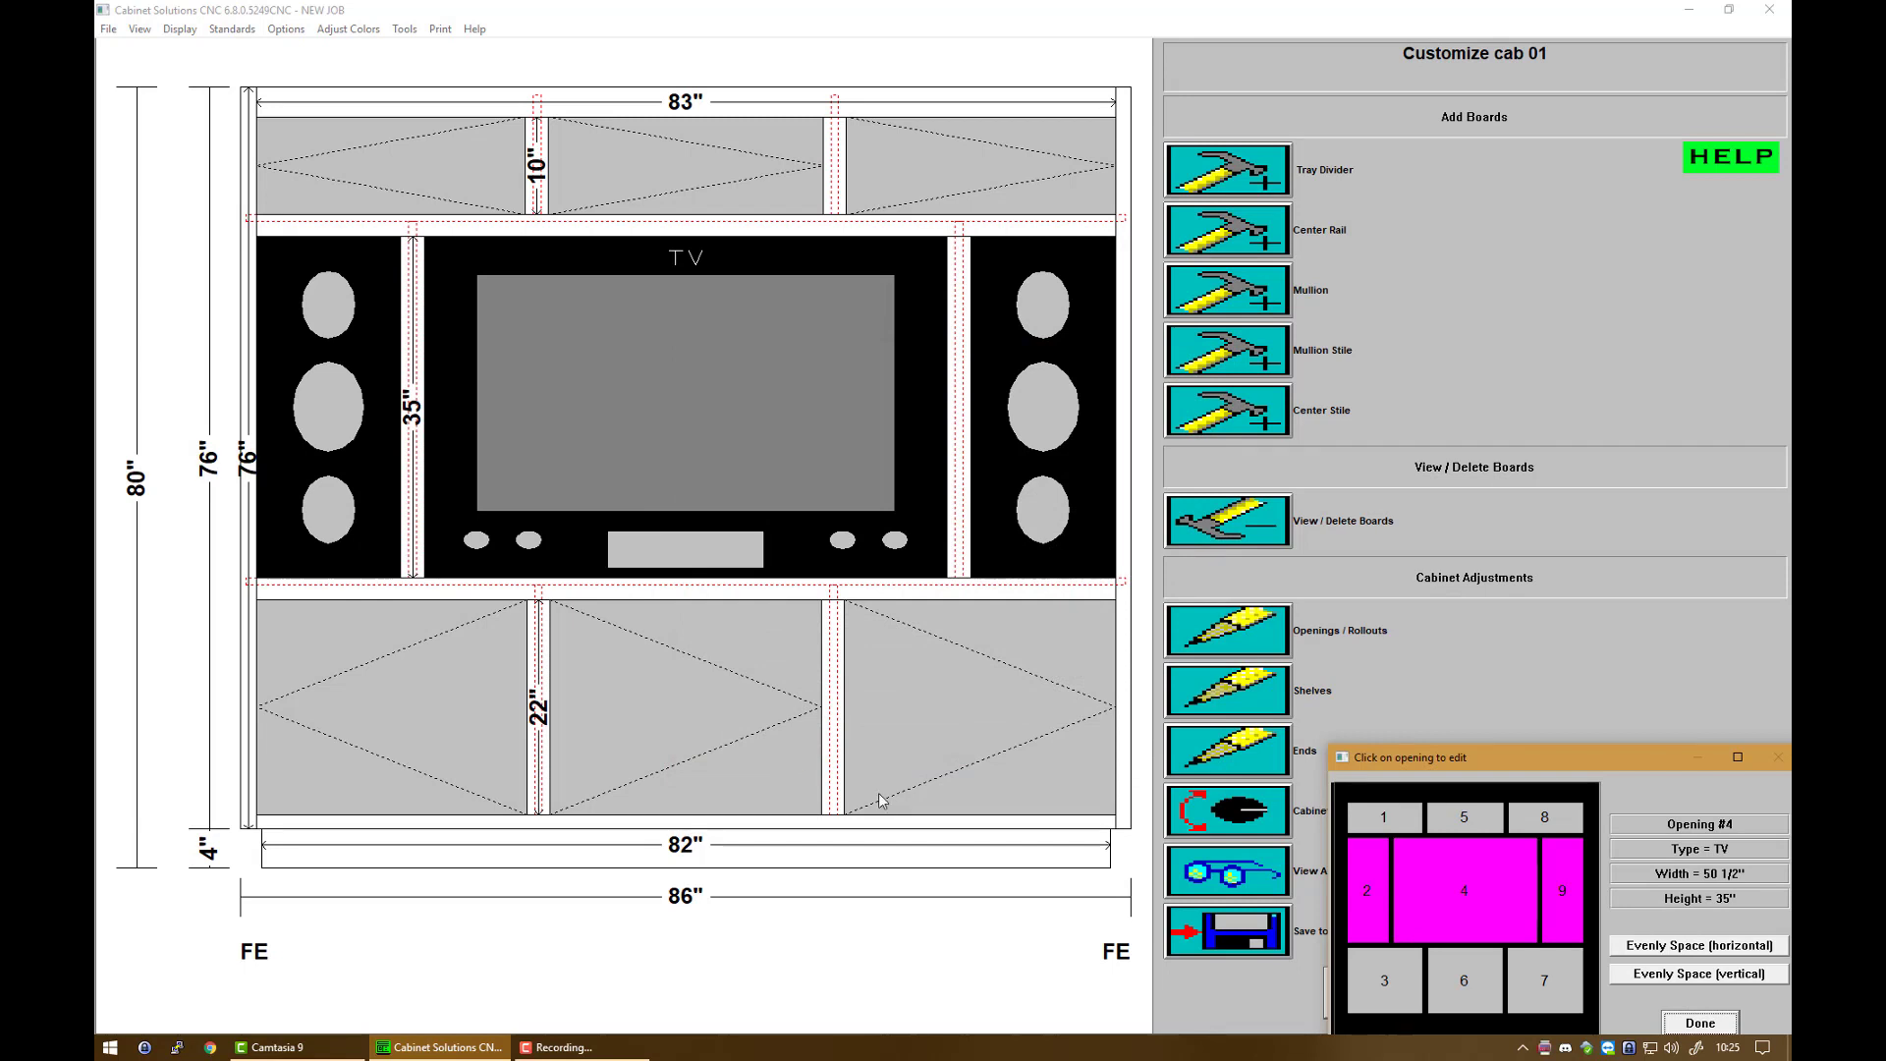
Step: Set bottom-center opening 6 to Open with no door and close the openings editor
click(1464, 975)
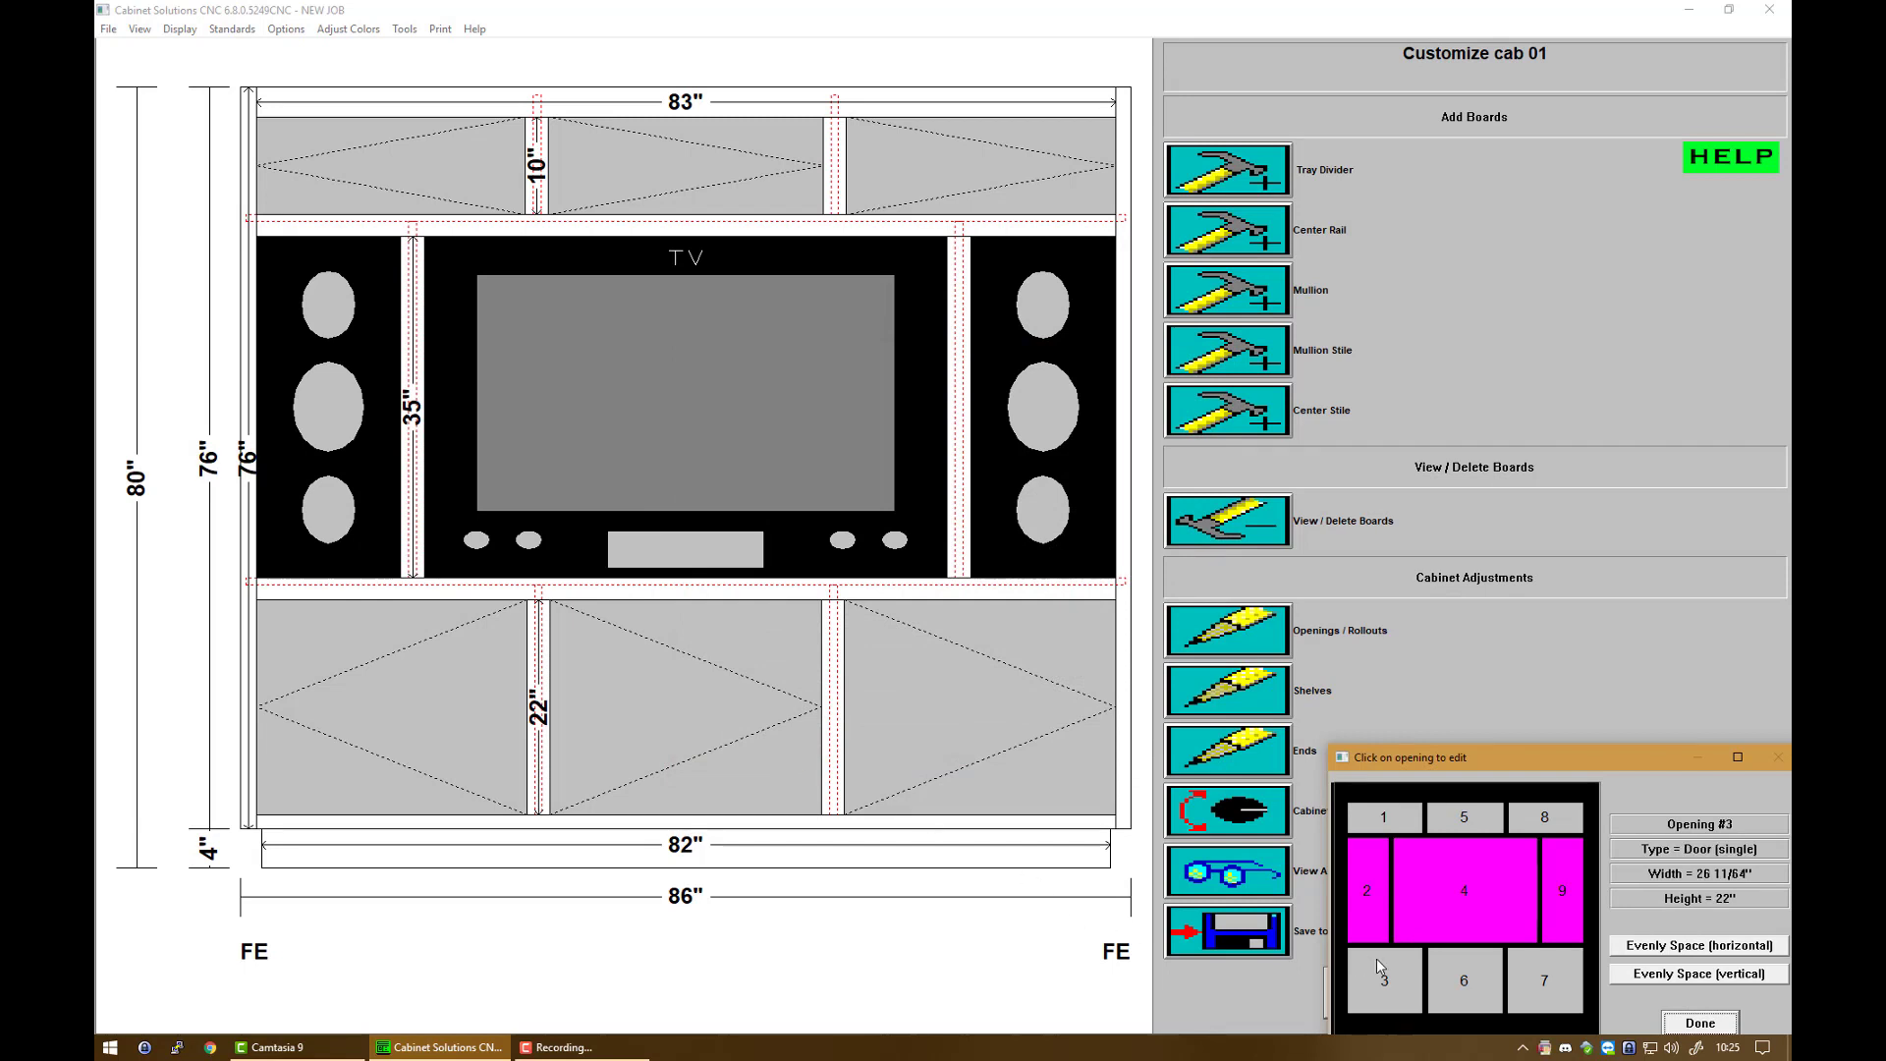
click(1484, 981)
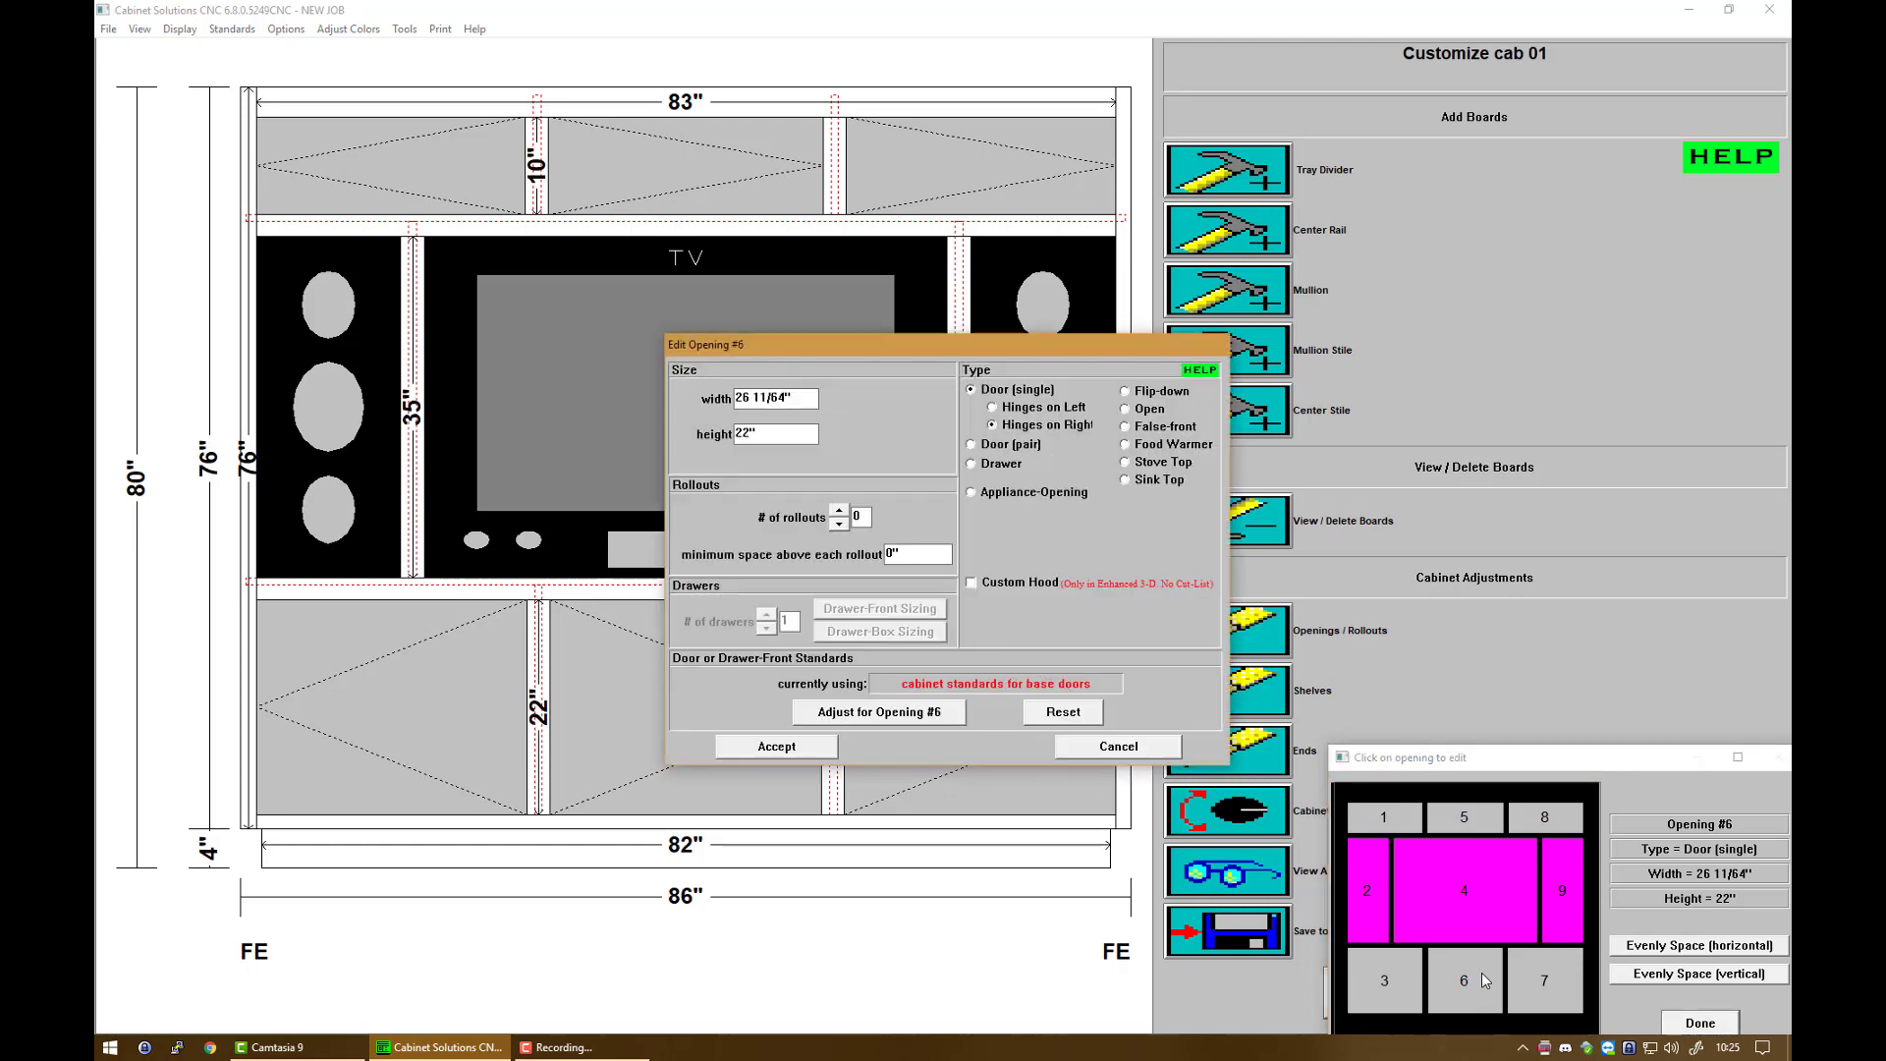
click(1140, 411)
click(816, 749)
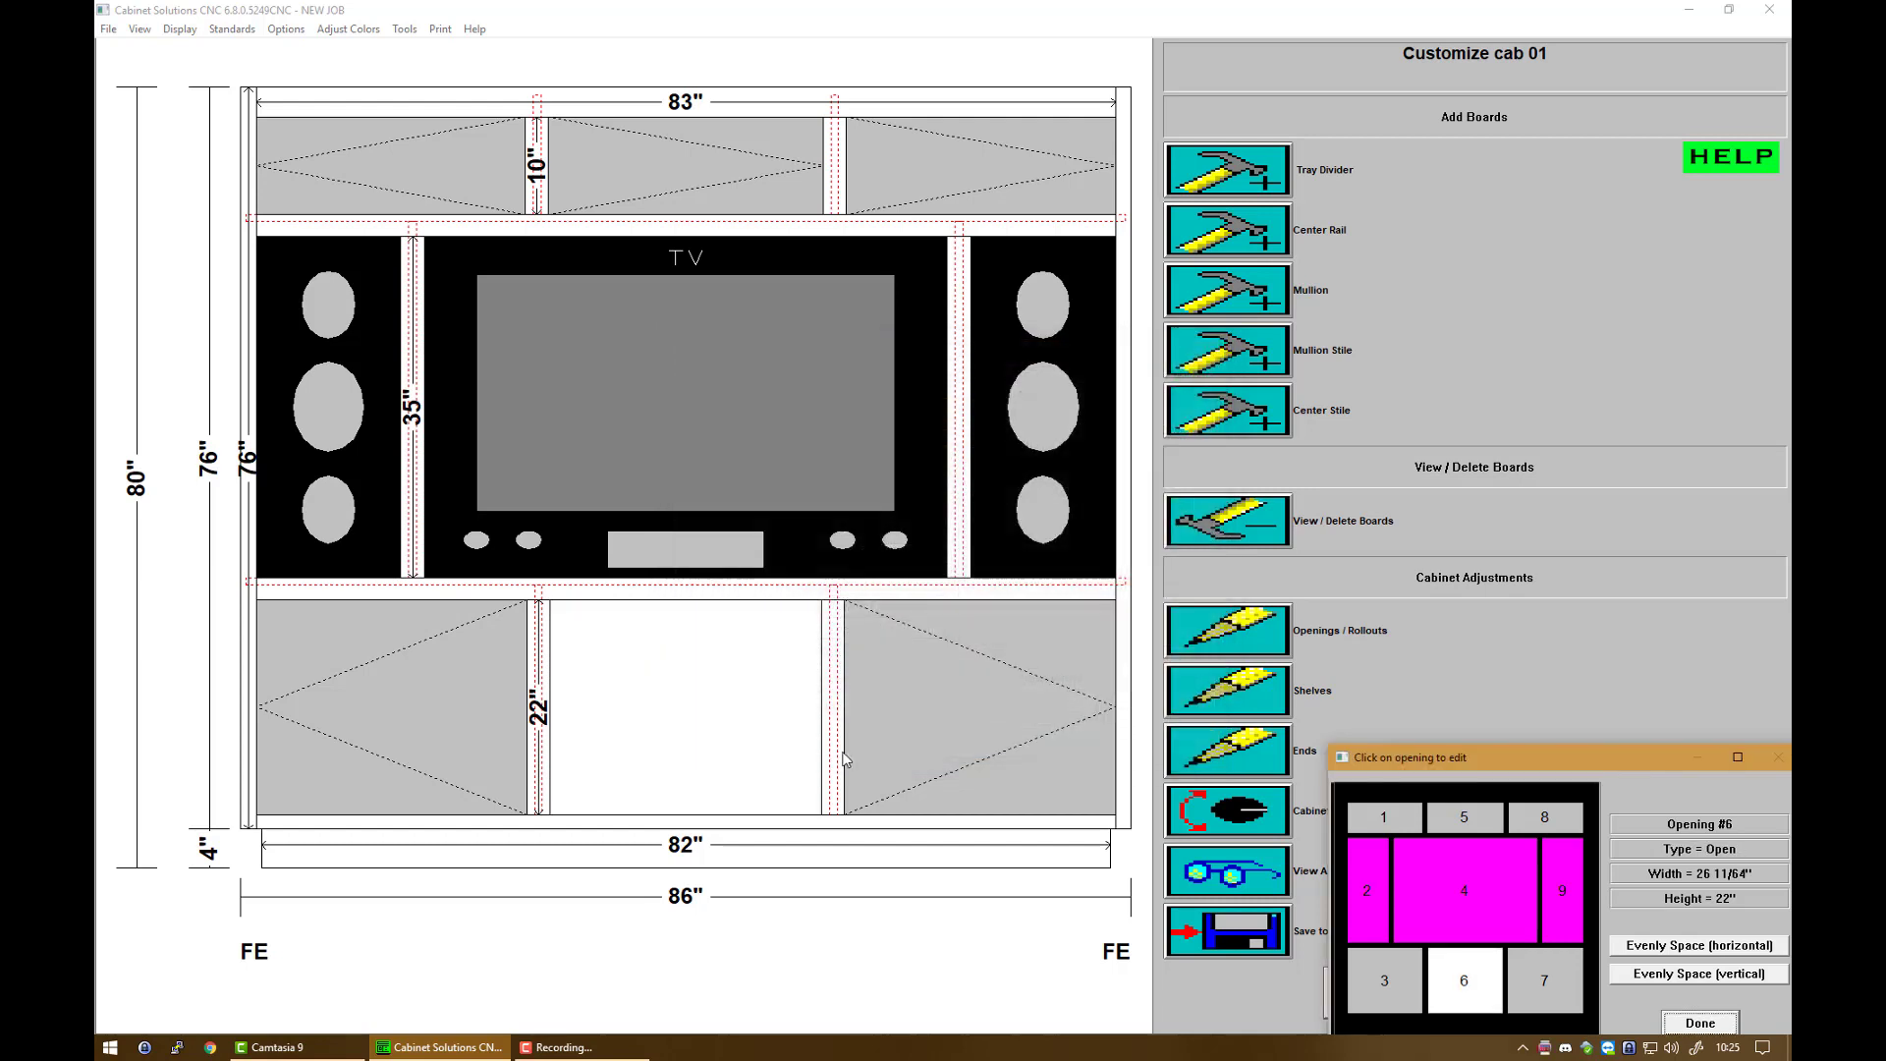
click(1706, 1023)
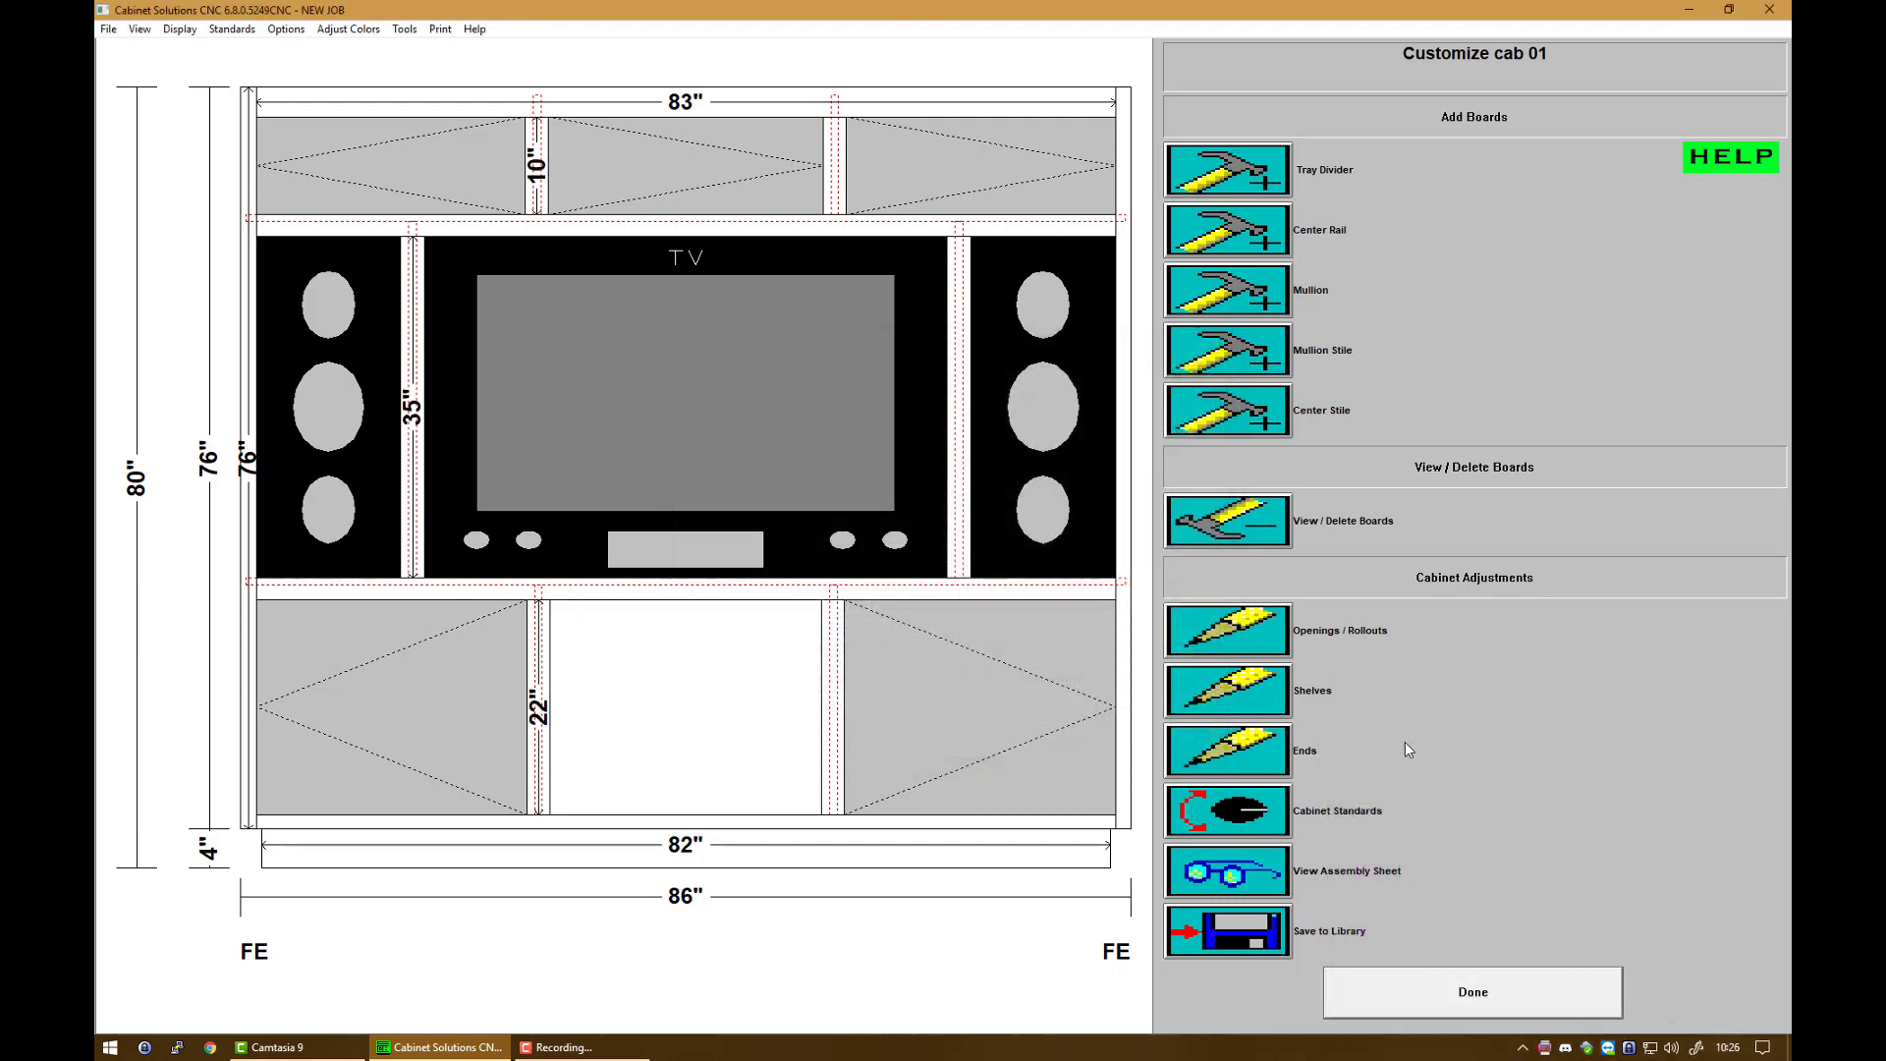
Step: Give bottom-center opening 6 two adjustable shelves
click(1229, 694)
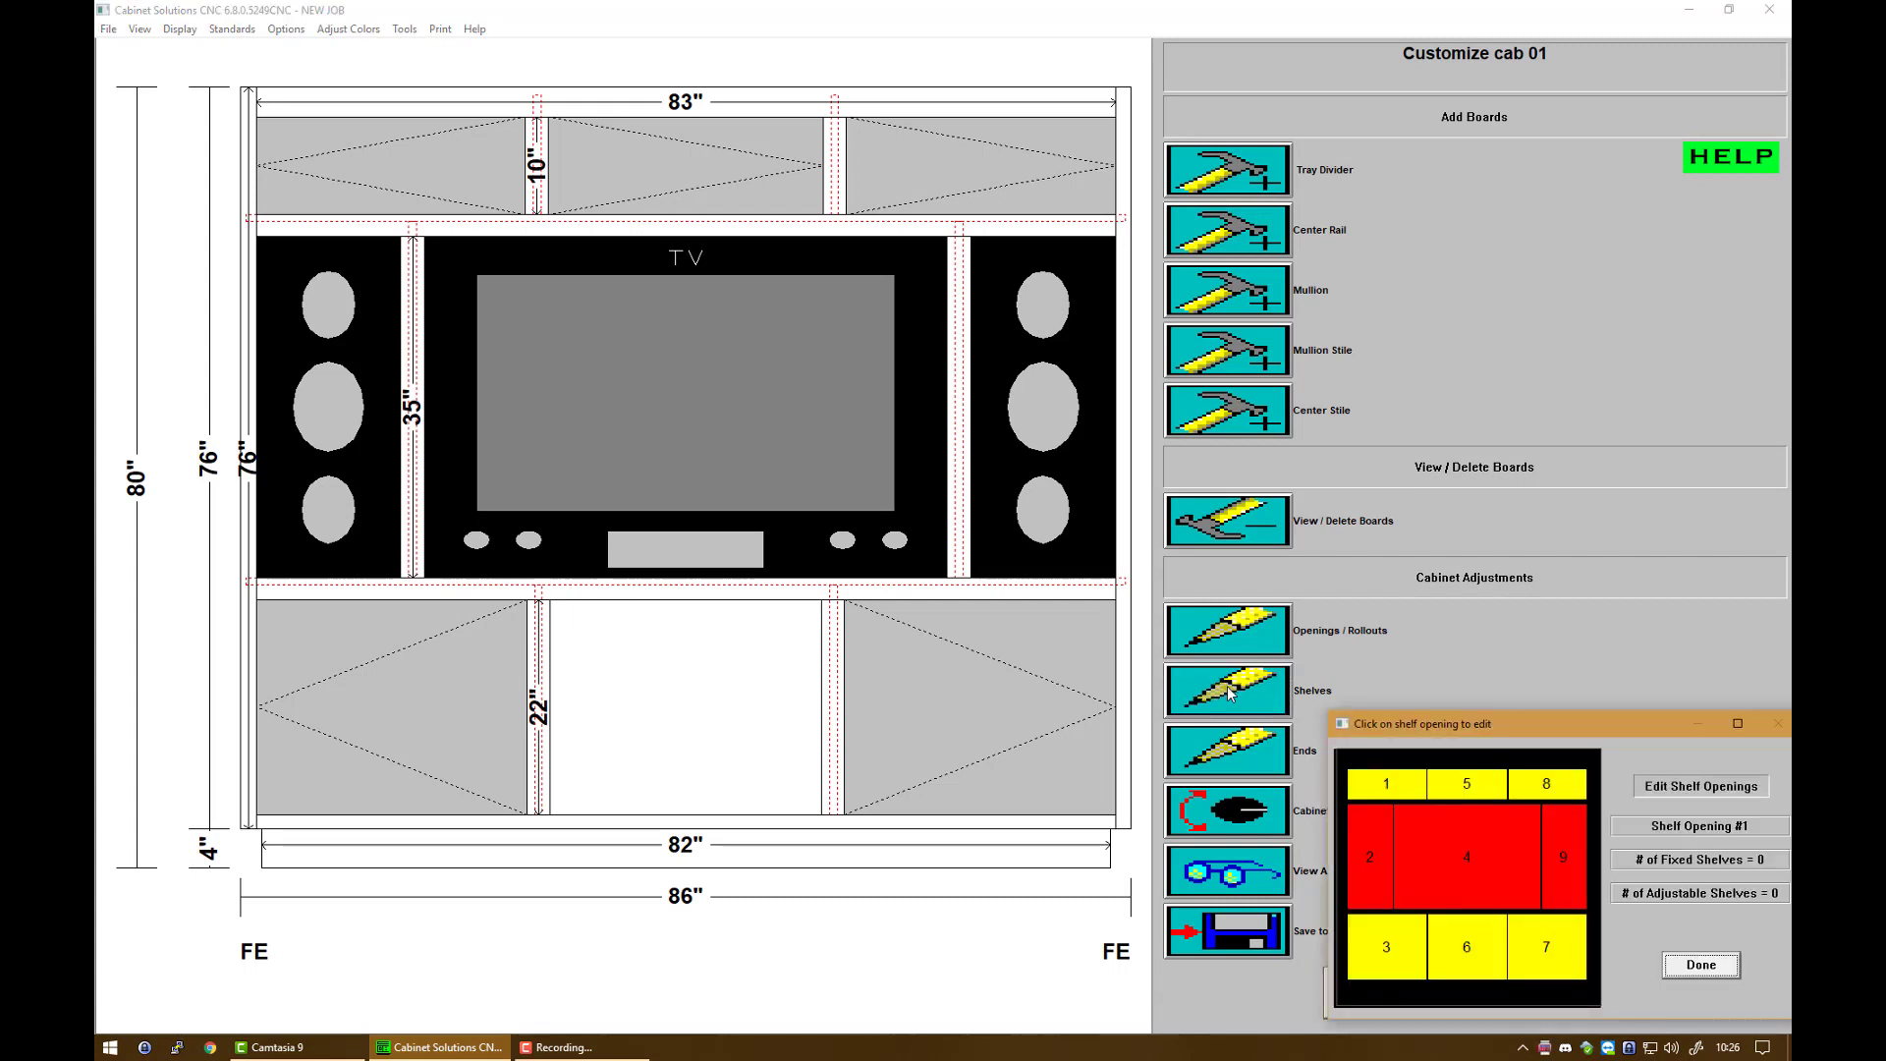
click(1487, 973)
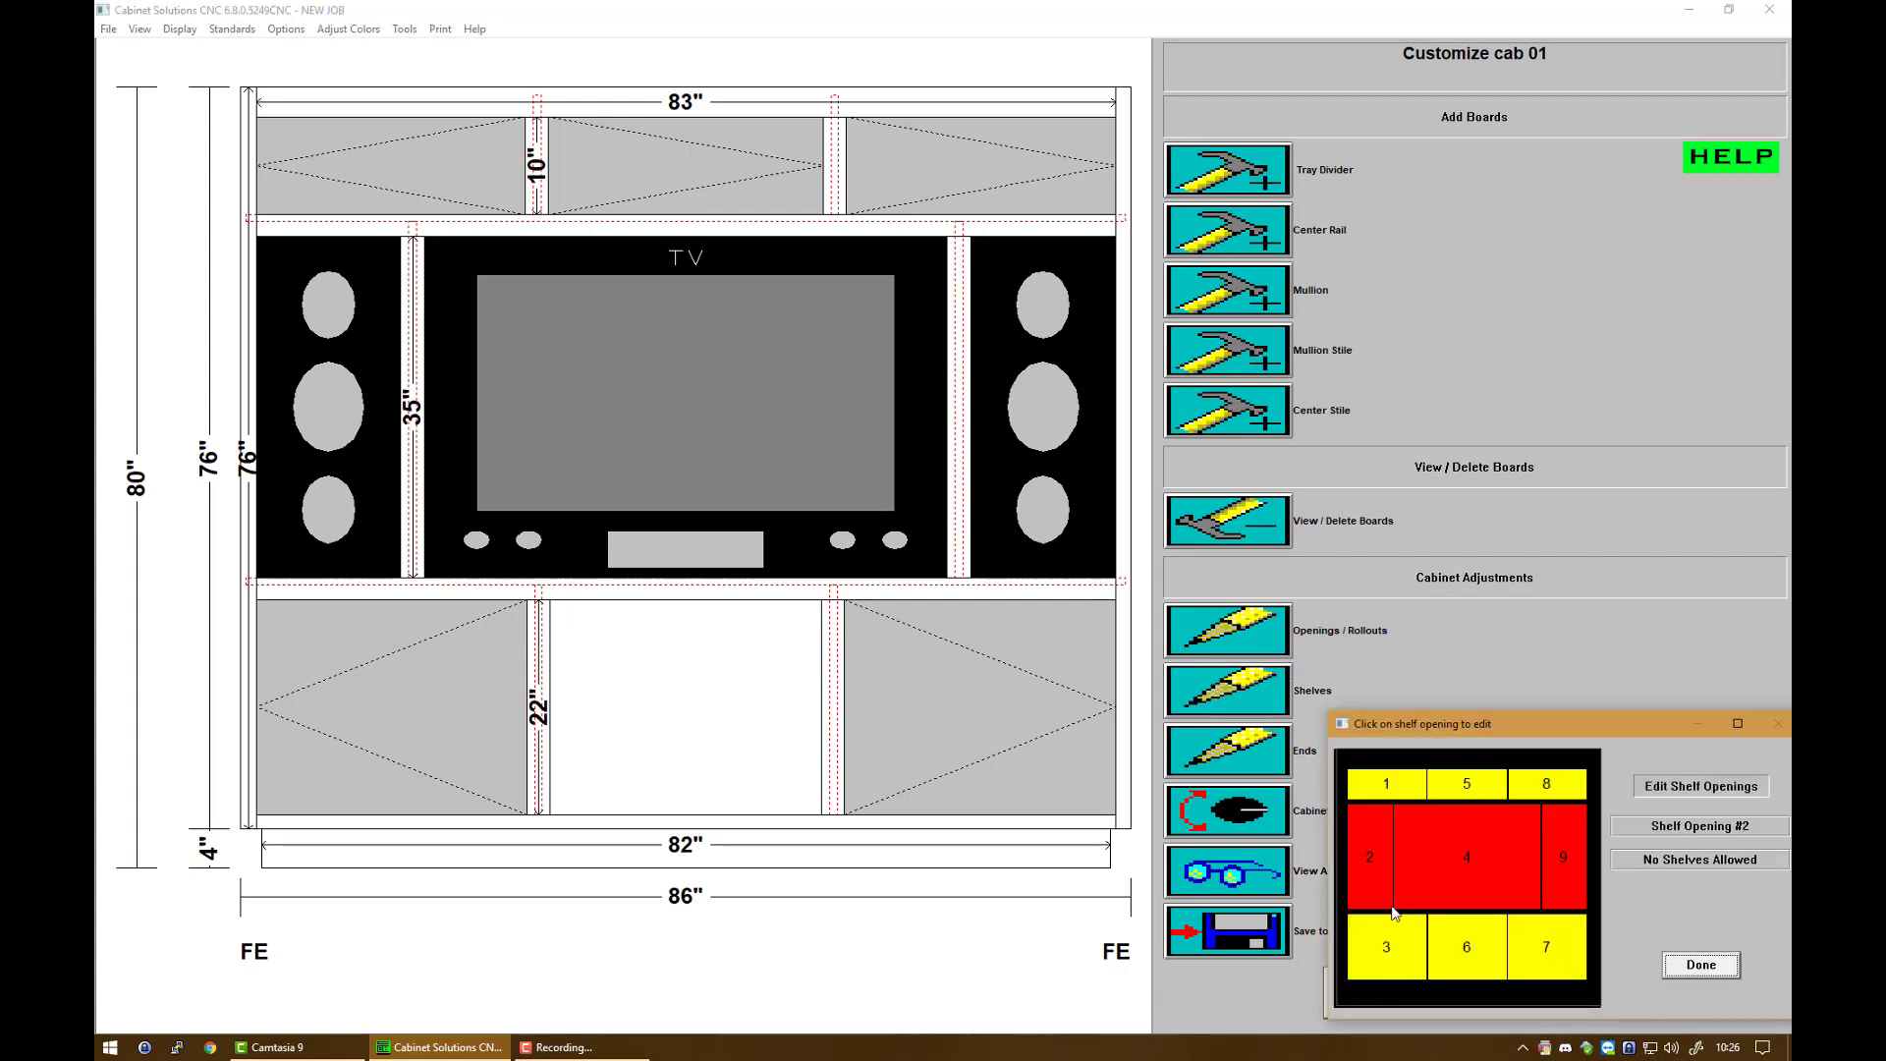
click(1474, 958)
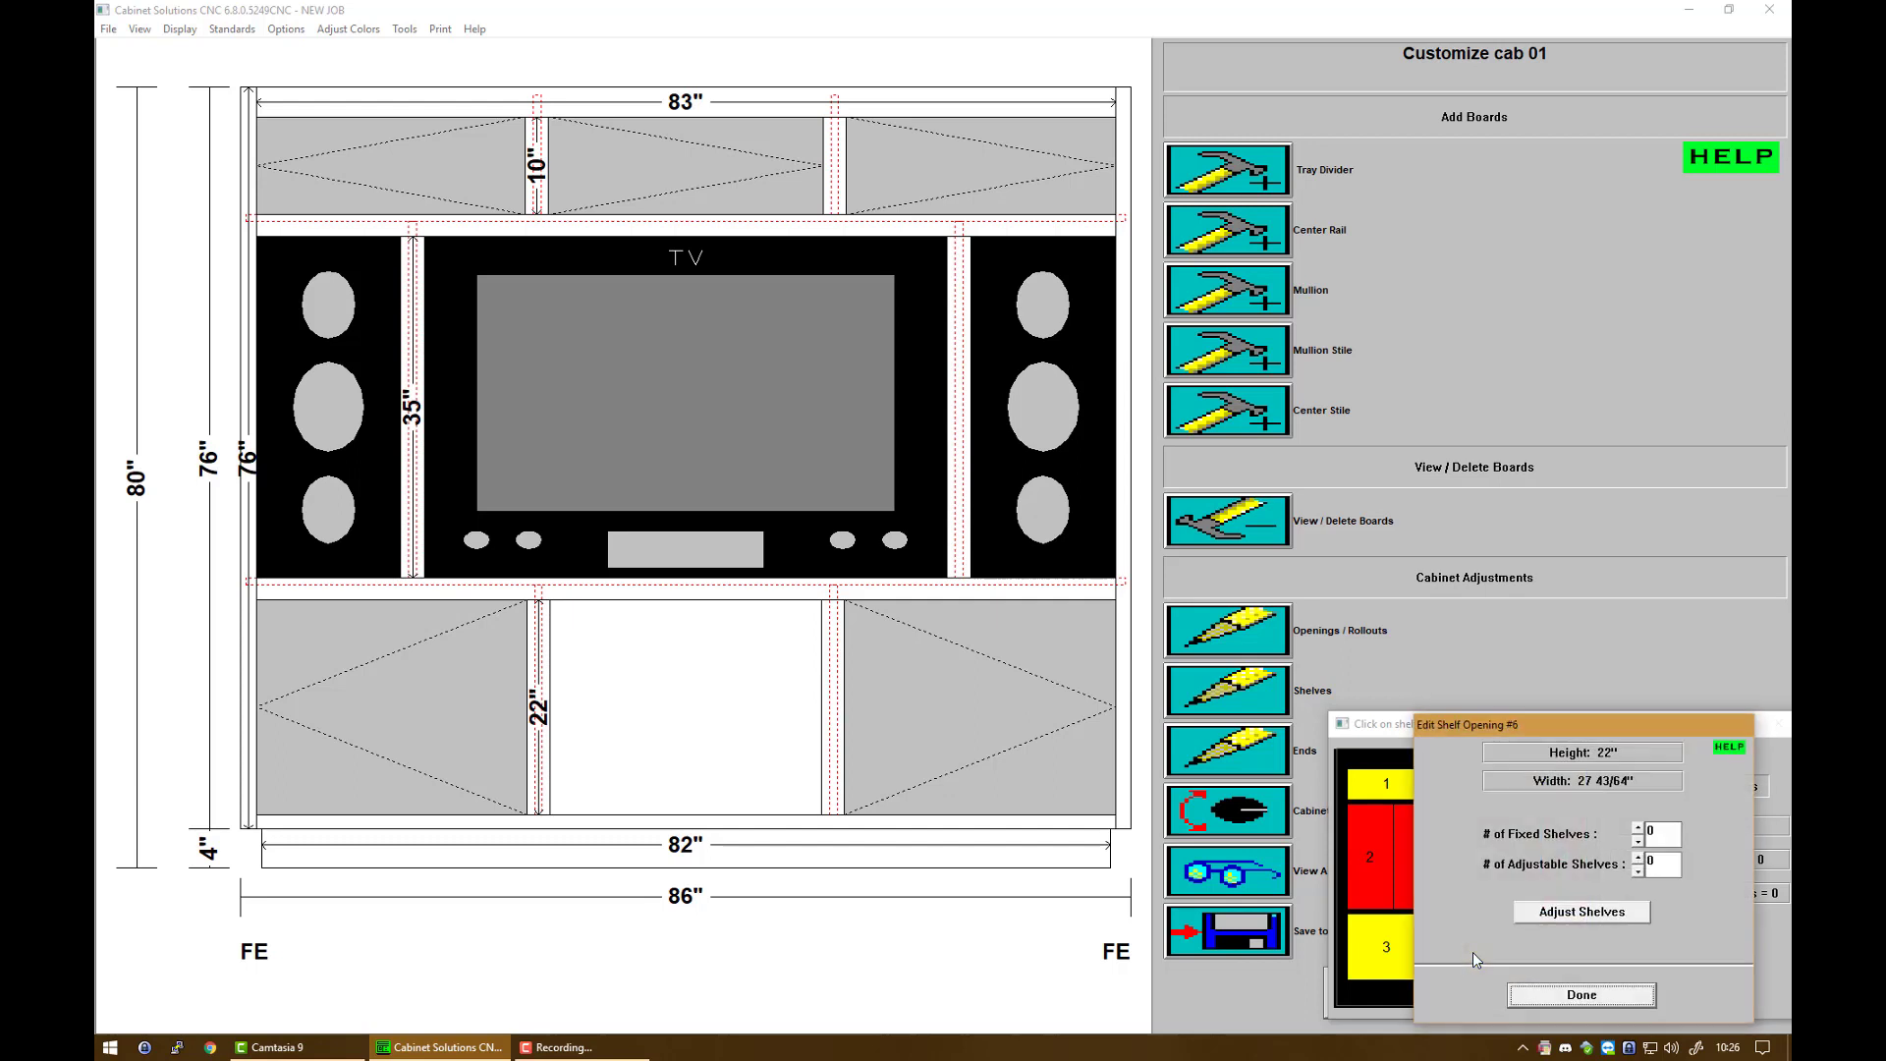
click(1637, 858)
click(1638, 857)
click(1606, 996)
click(1711, 969)
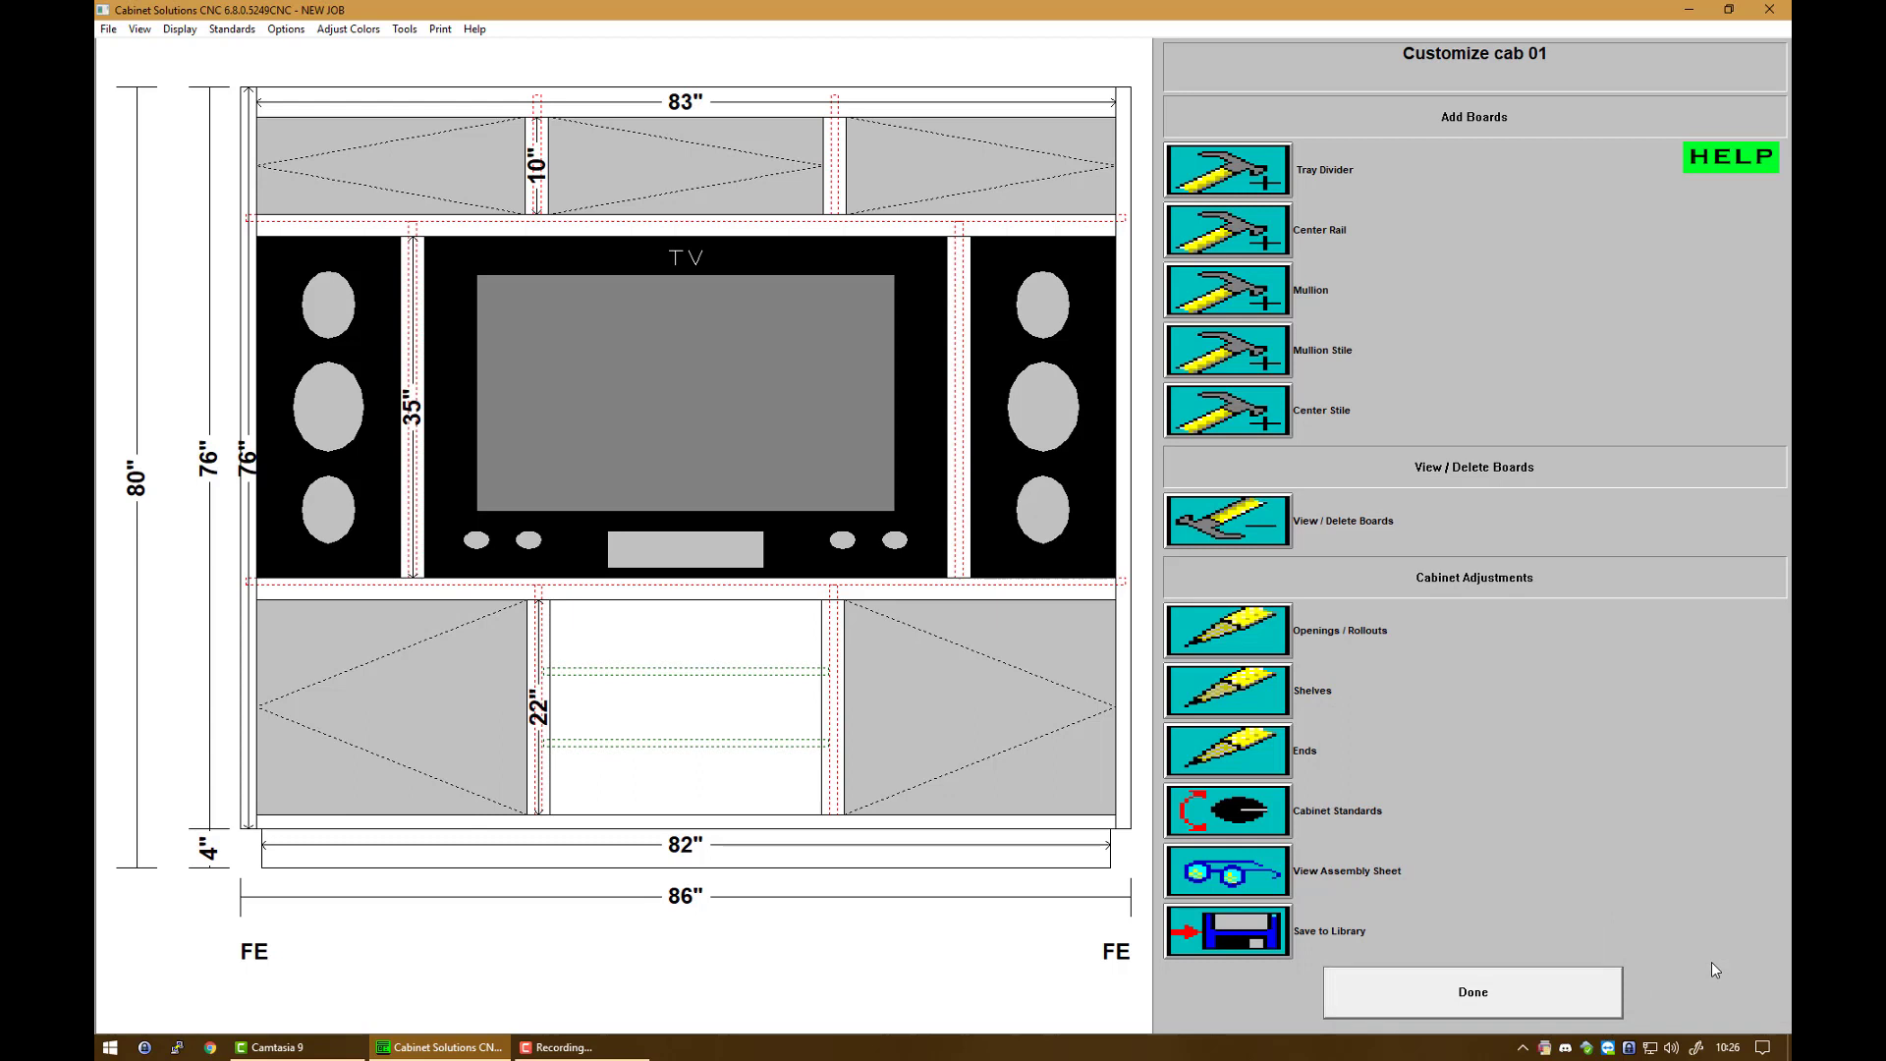
Step: Return from customizing cab 01 and display its doors in the wall elevation
click(1457, 1000)
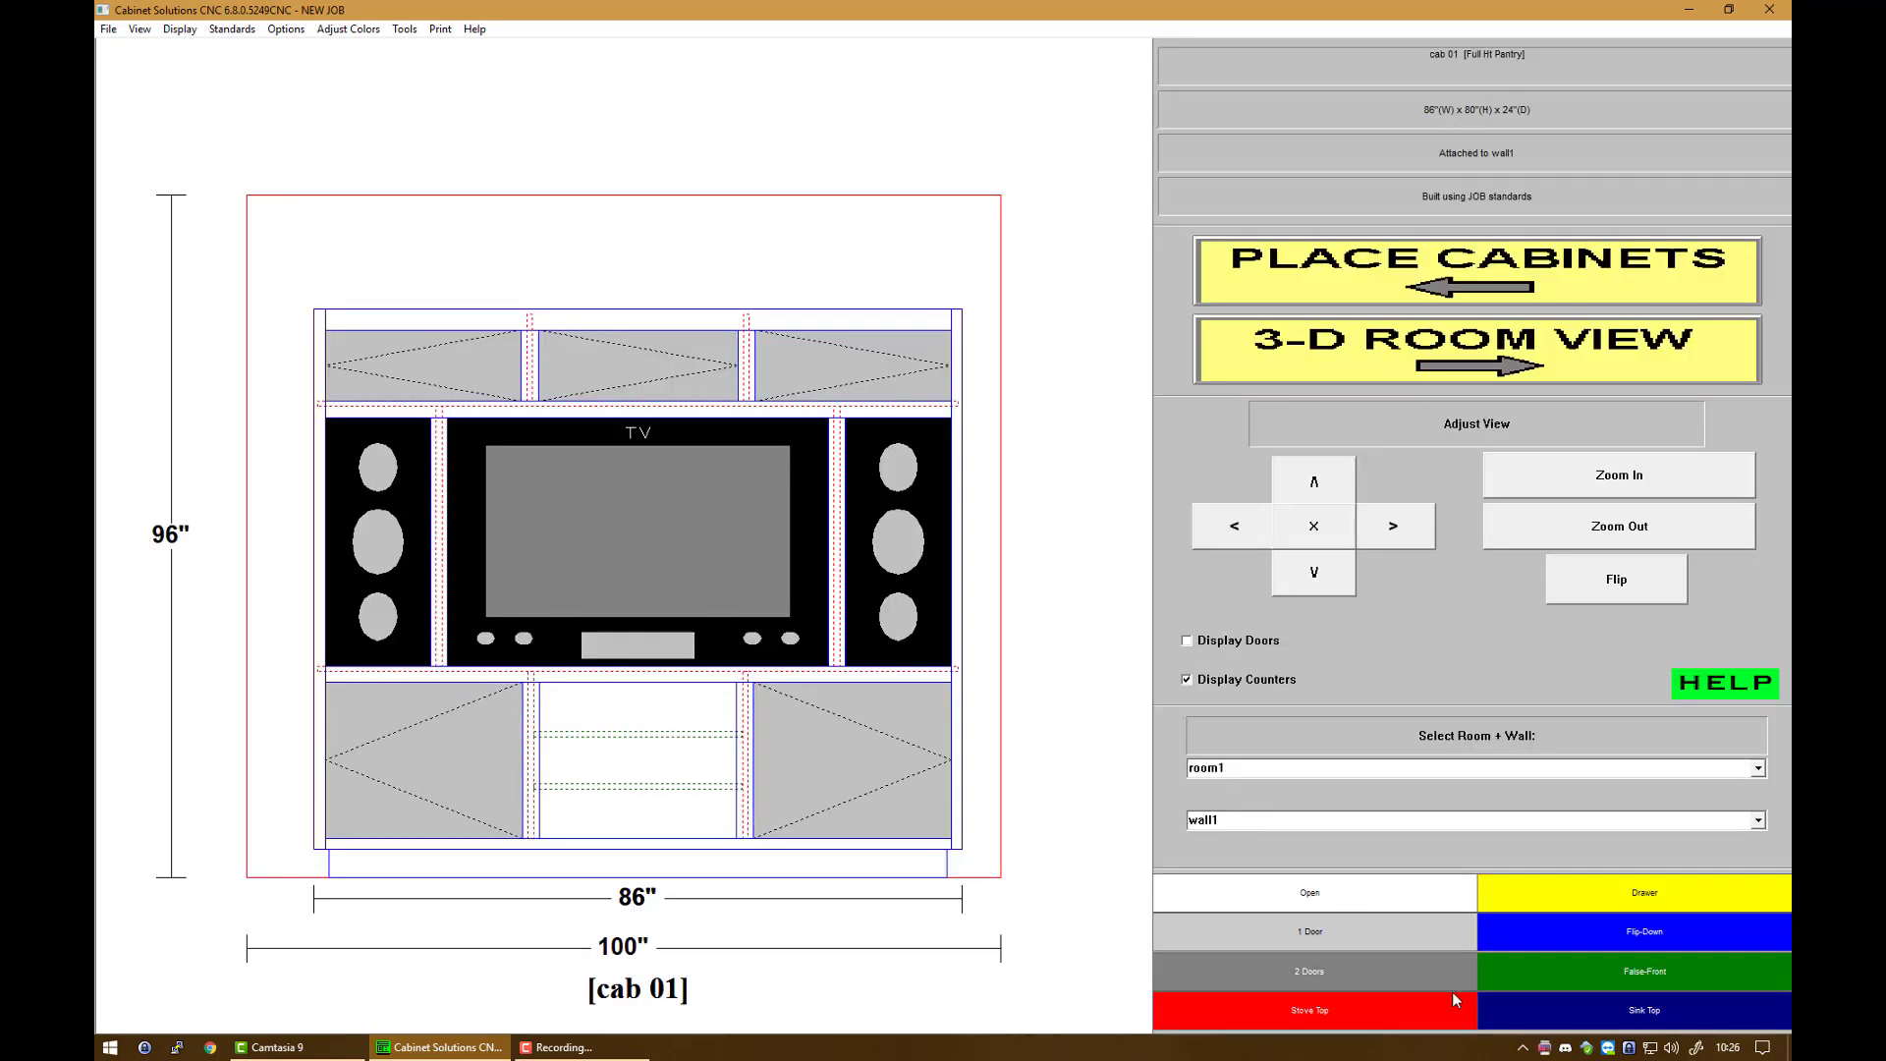
click(1271, 646)
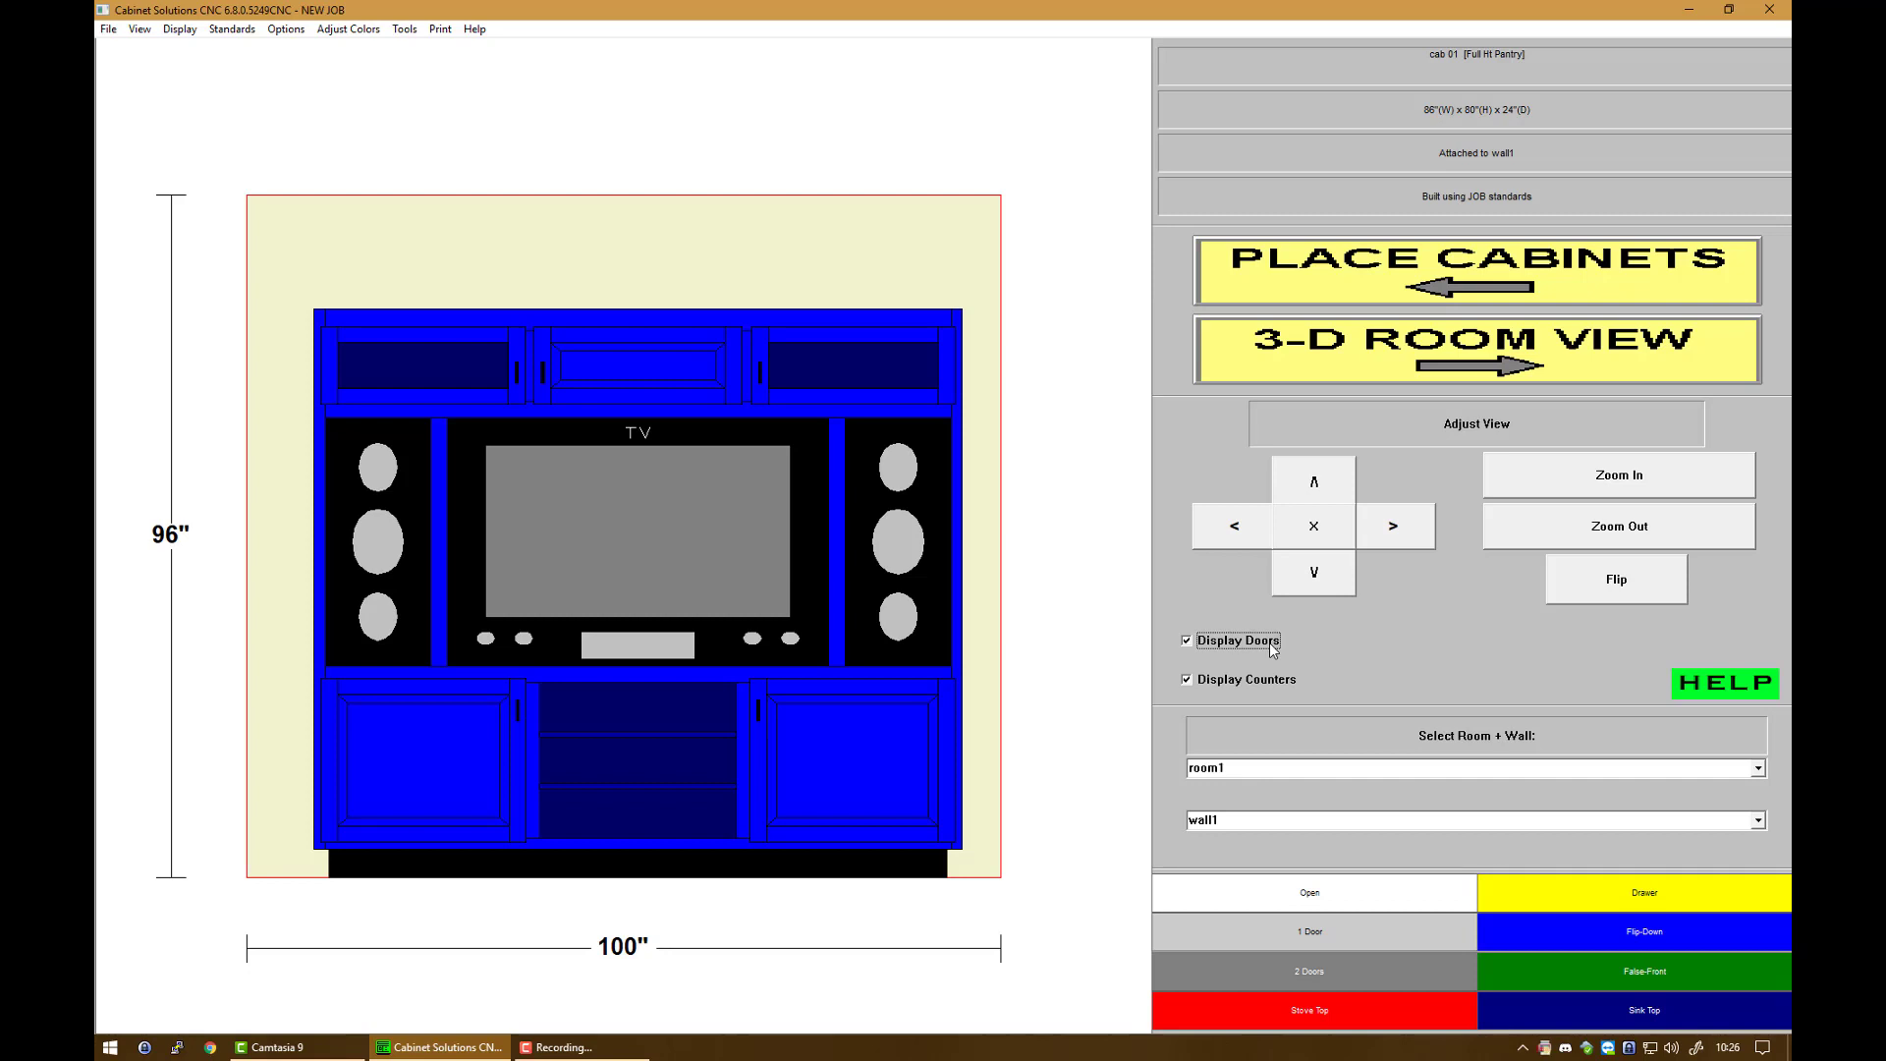
Step: Make cab 01's upper middle opening #5 a pair of glass-panel doors
double_click(768, 581)
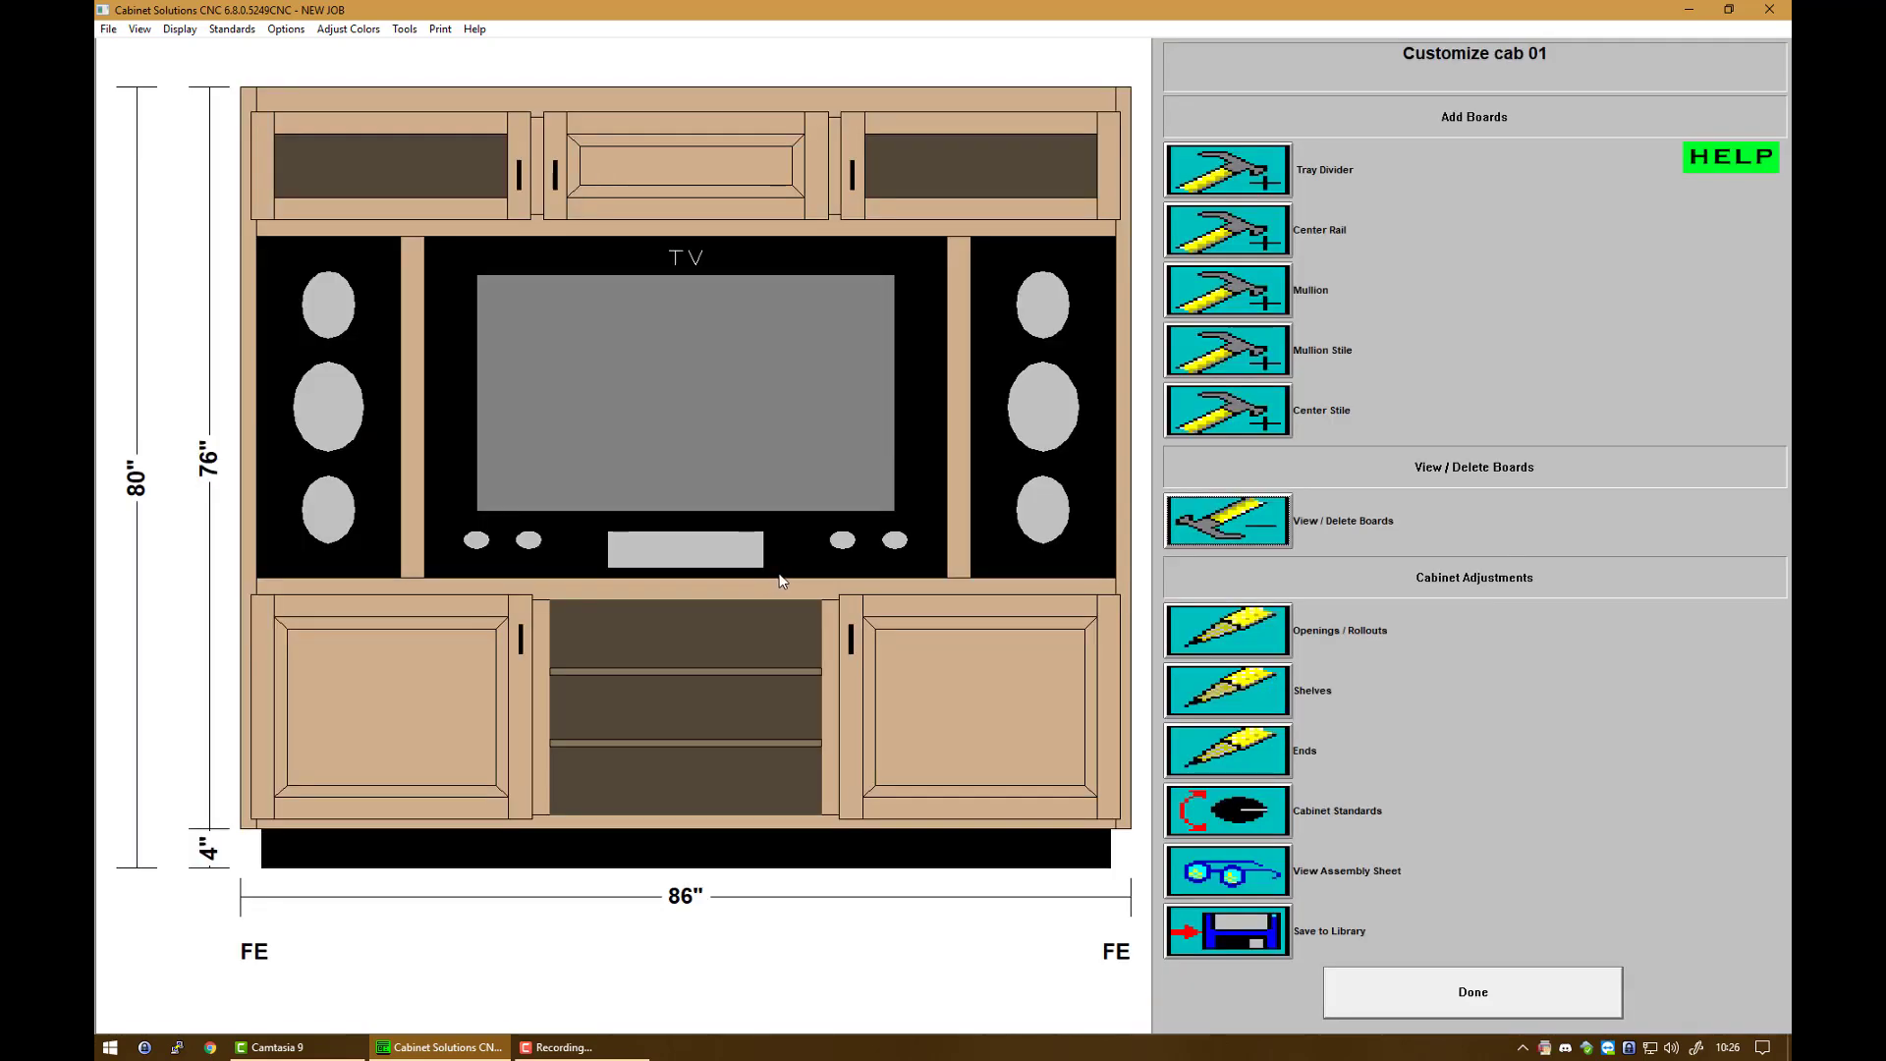
click(1215, 636)
click(1464, 817)
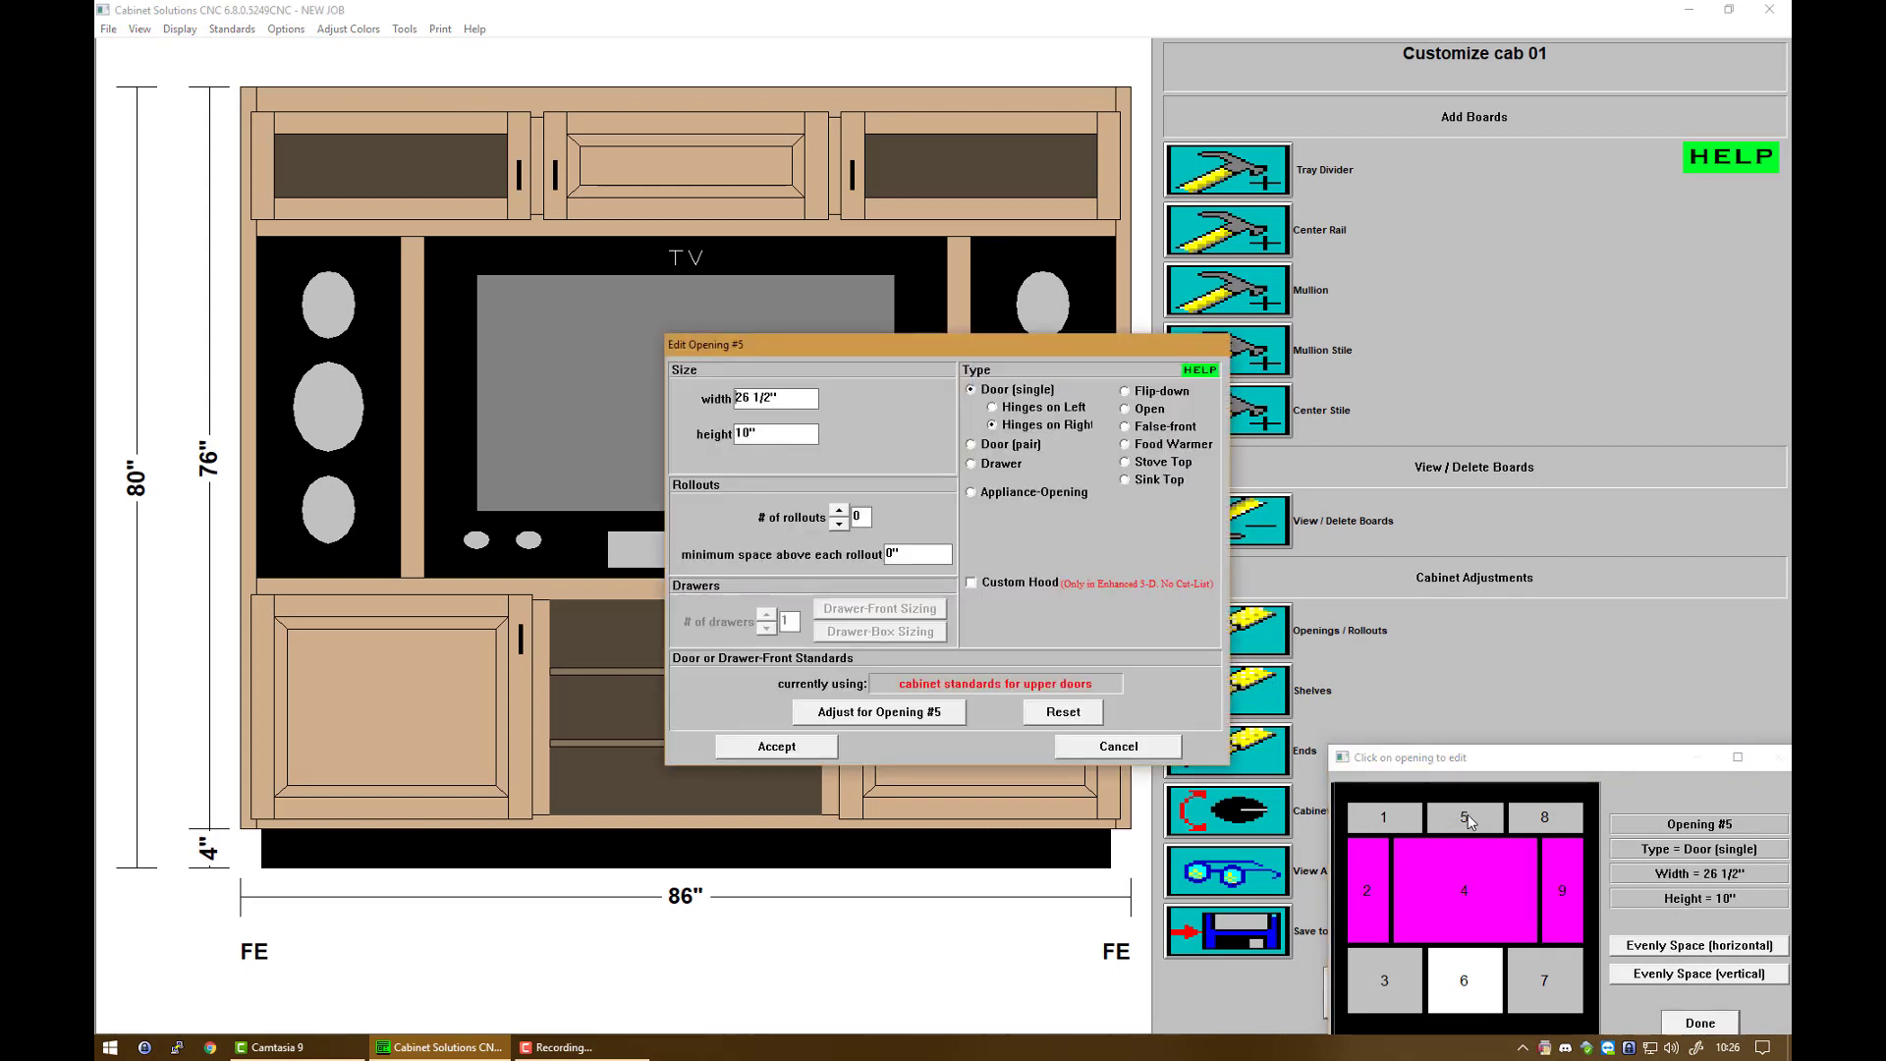
click(1032, 445)
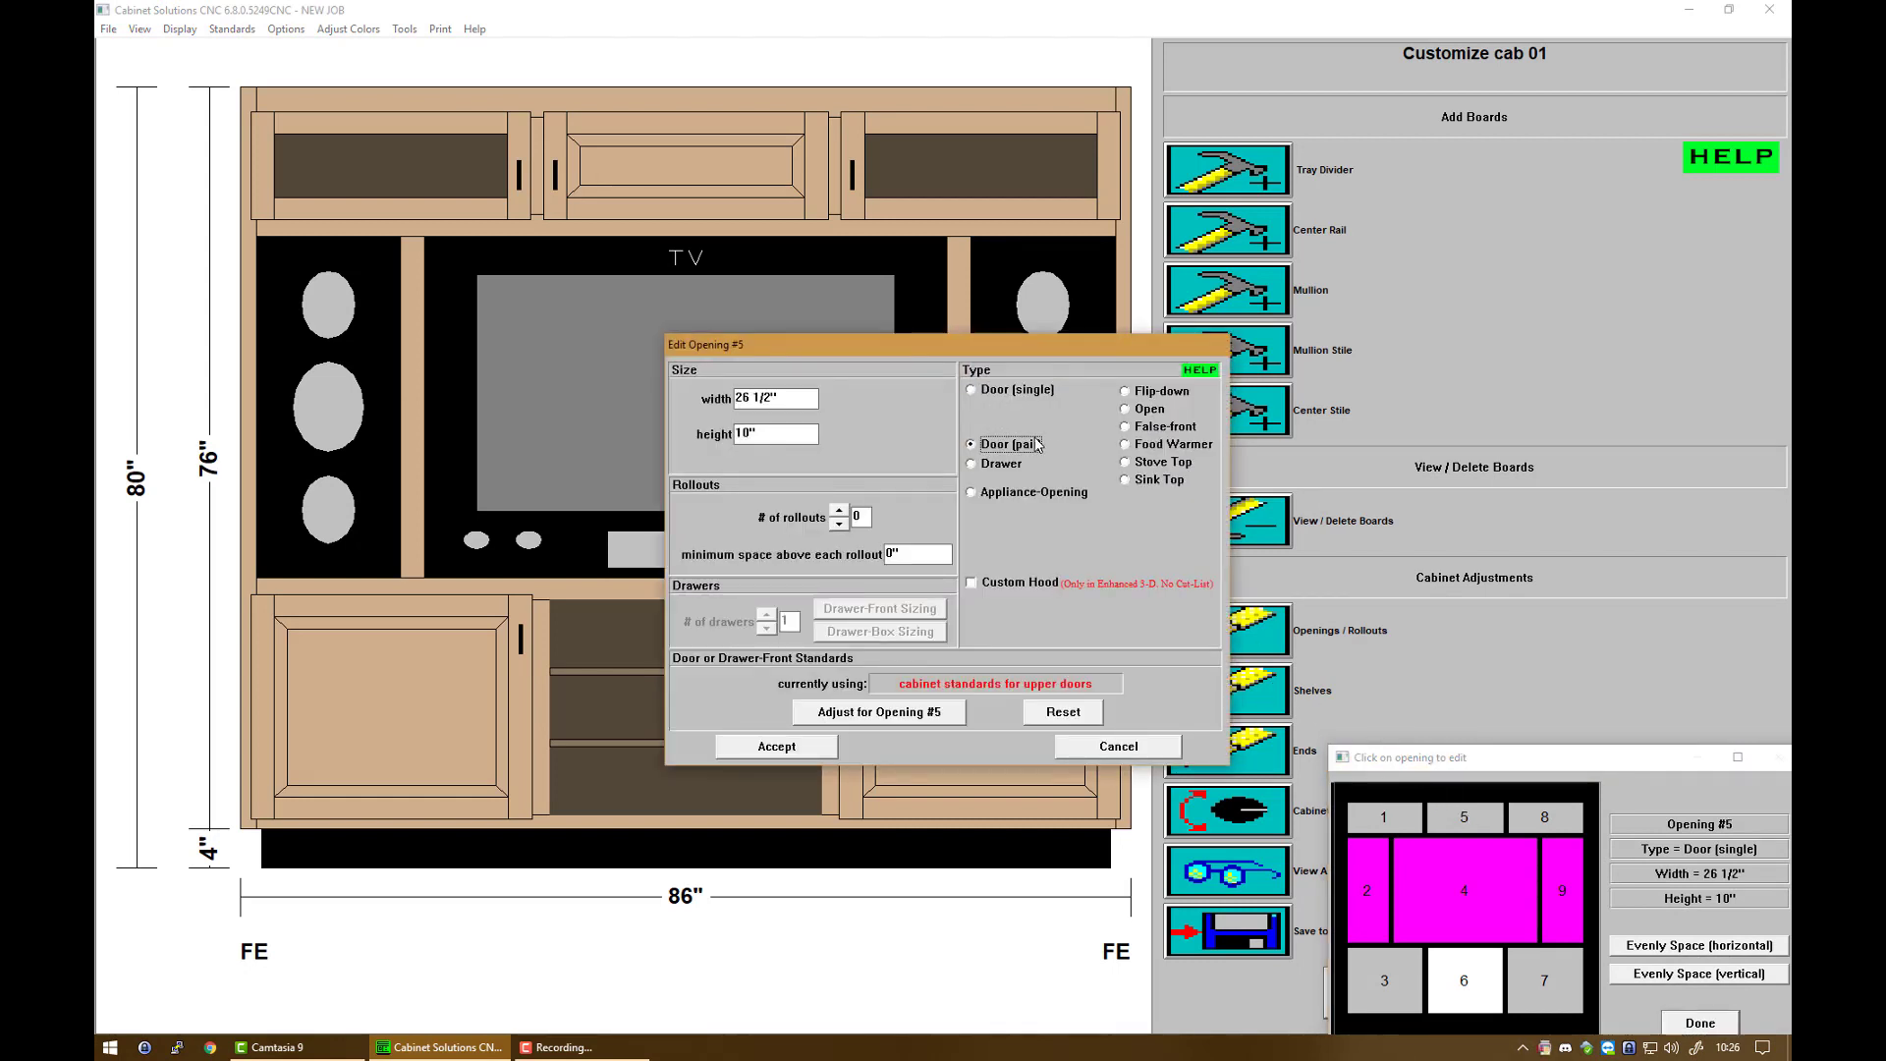
click(893, 718)
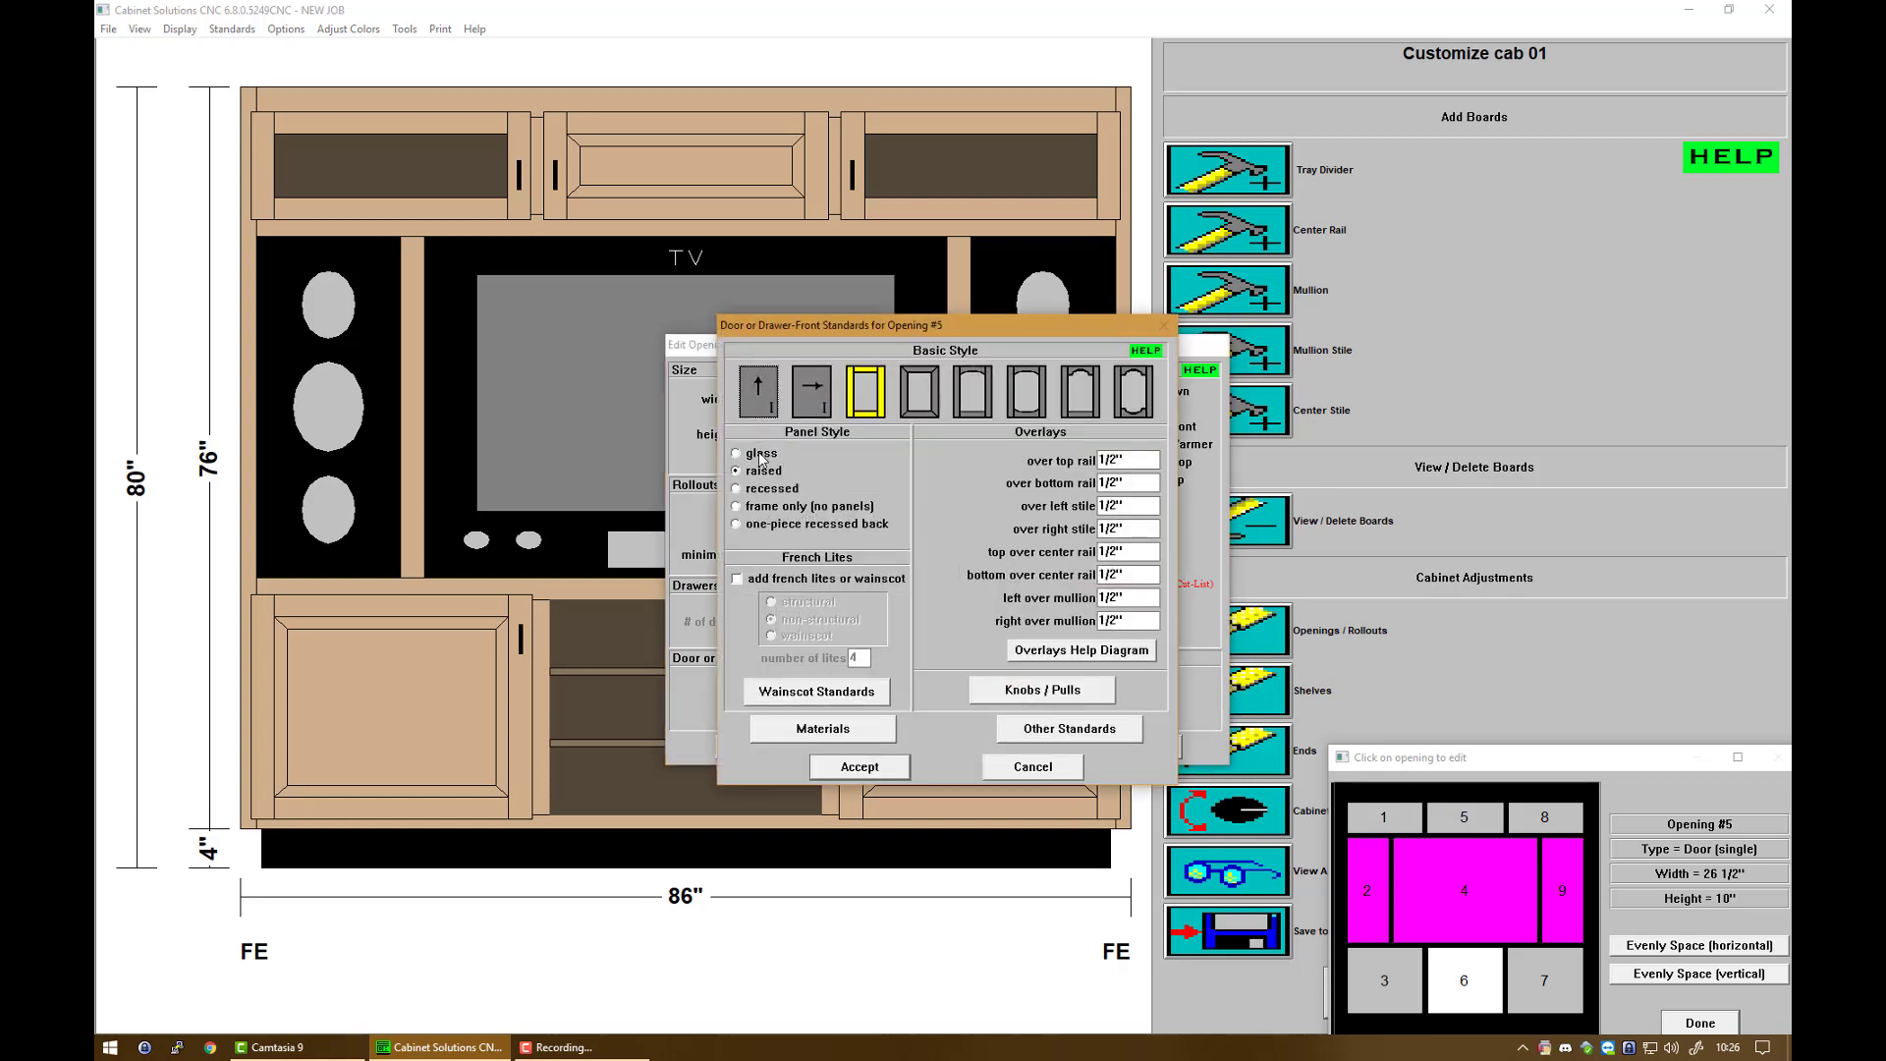
click(762, 457)
click(850, 767)
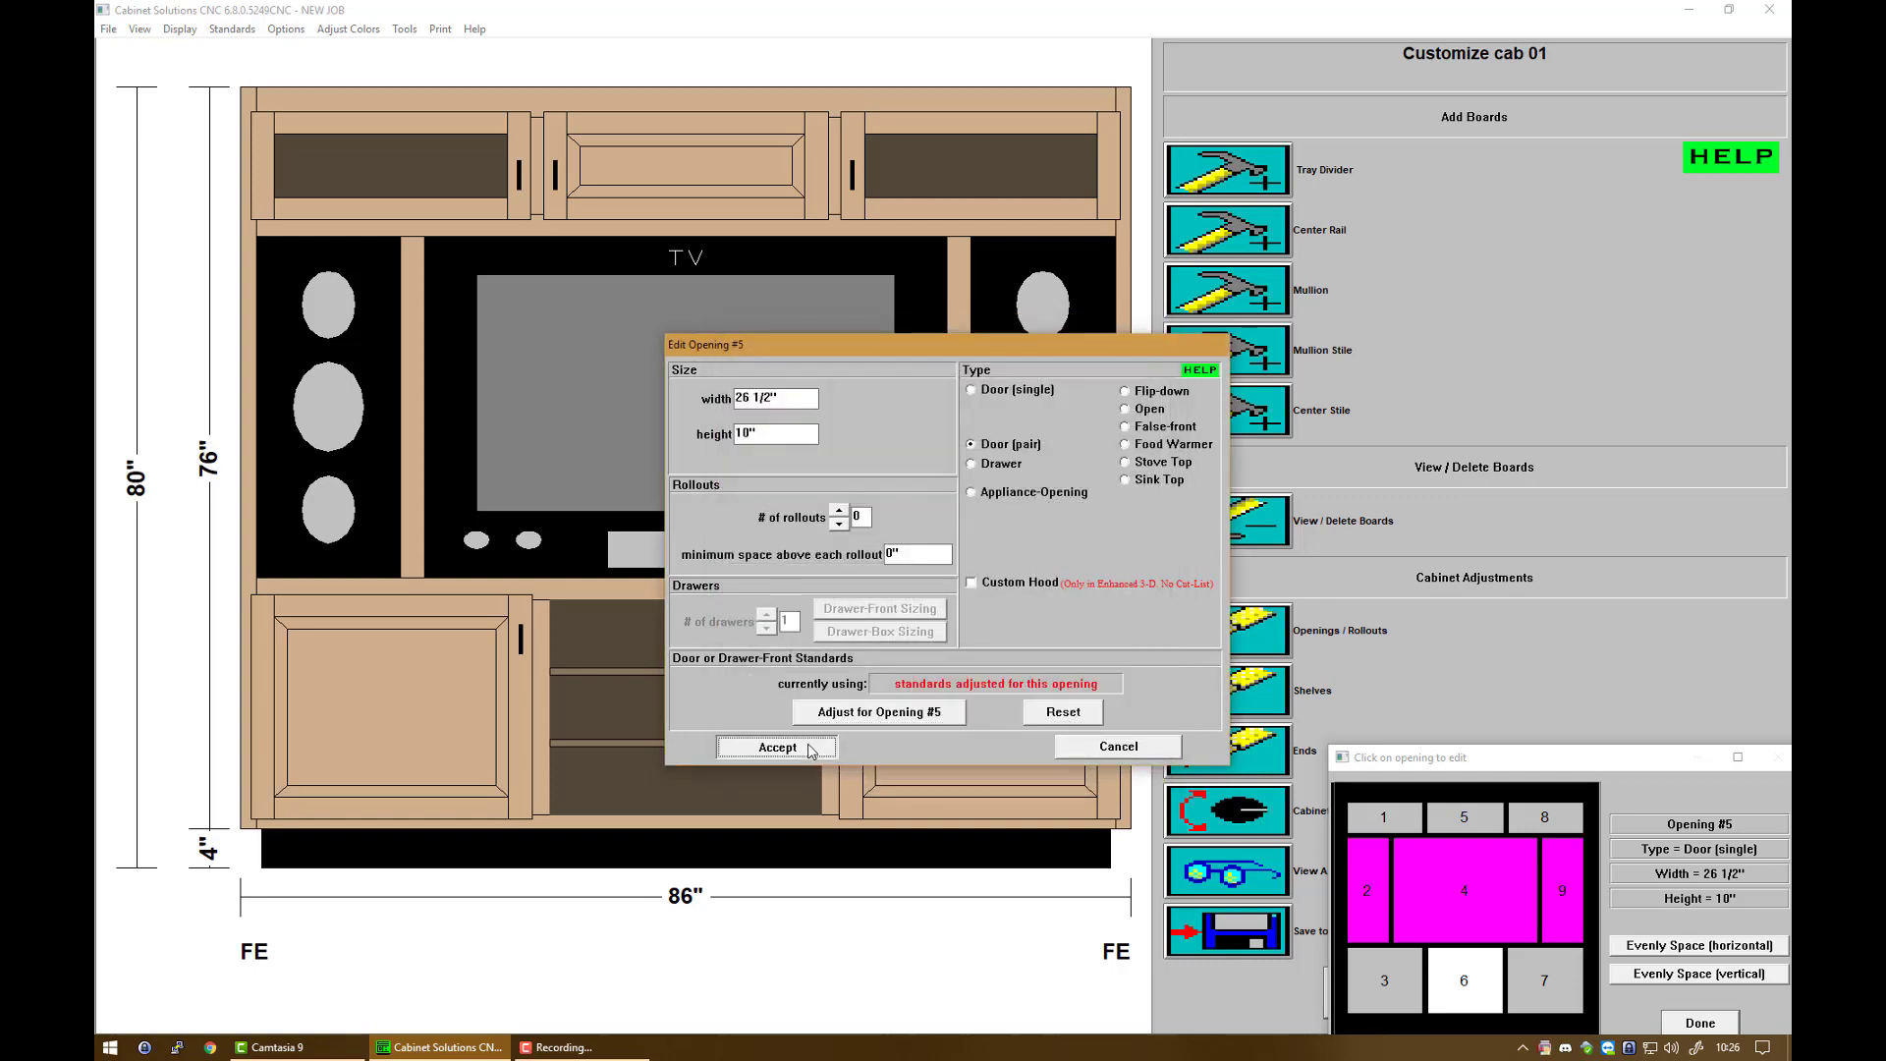
click(778, 747)
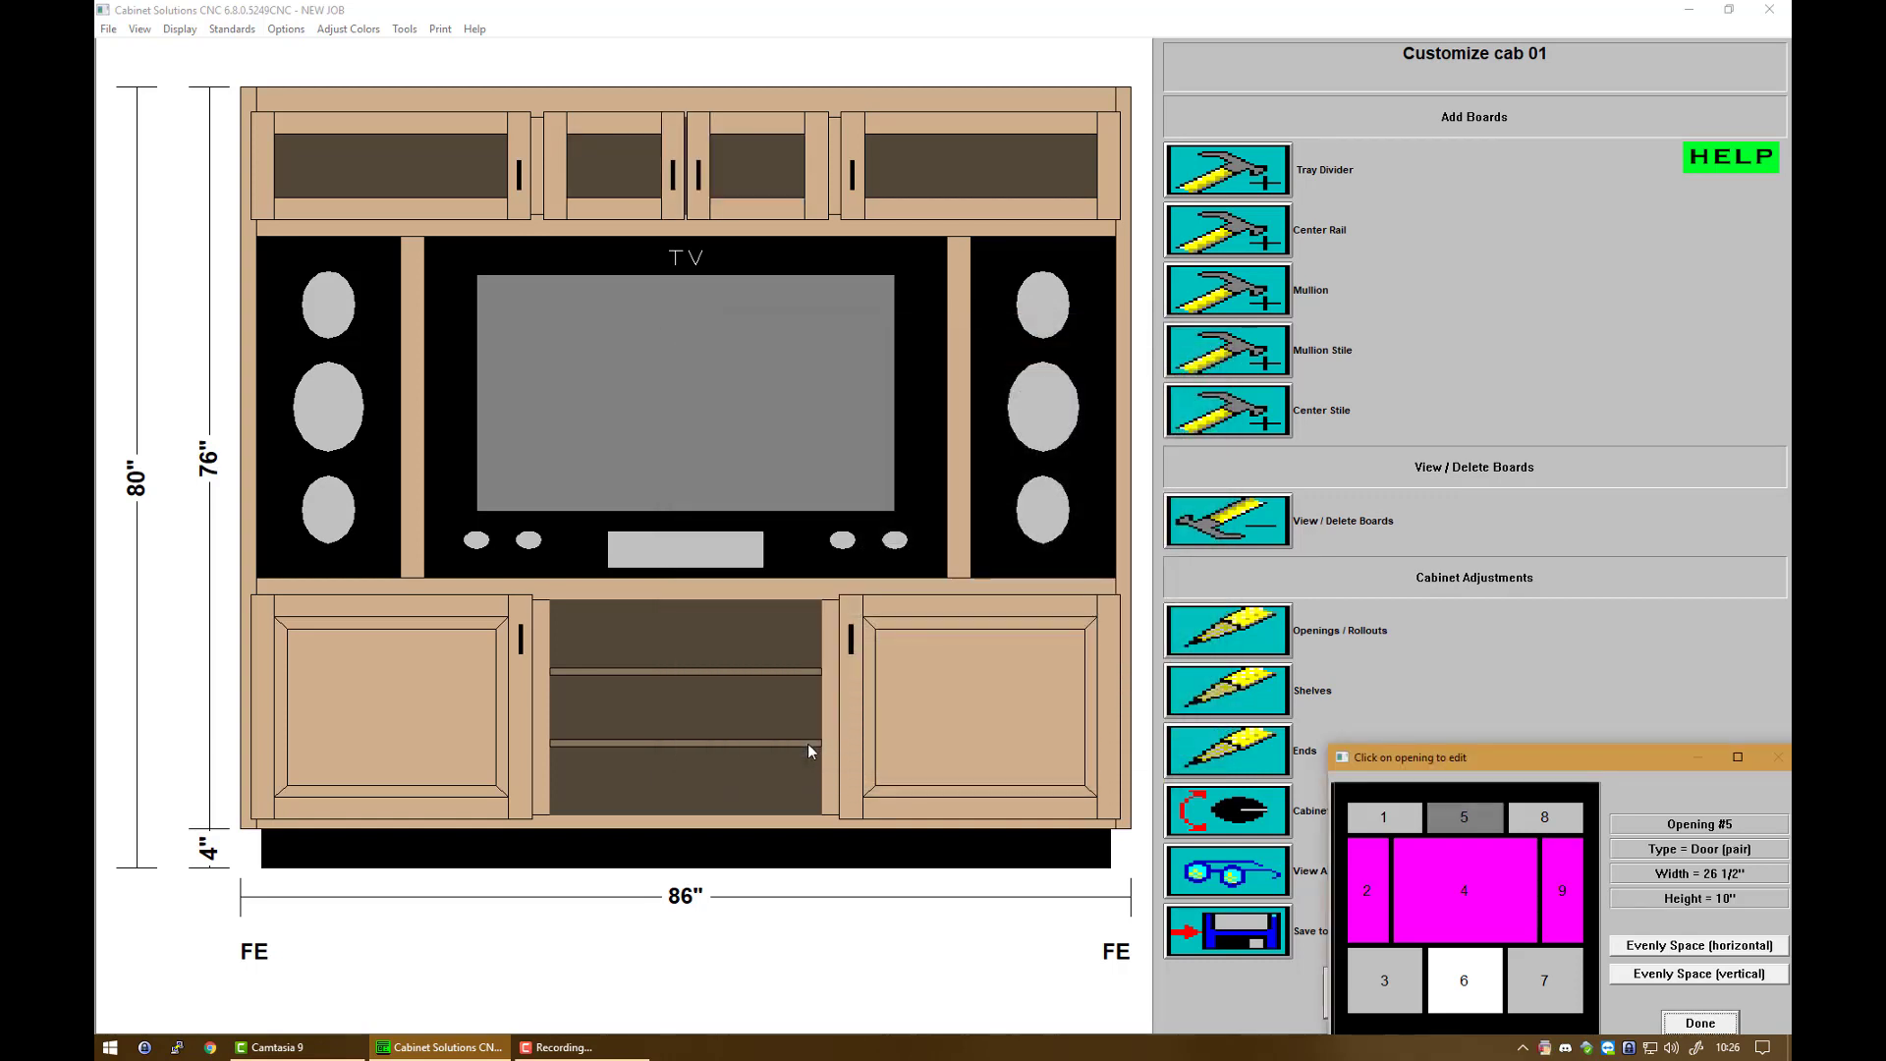
click(1689, 1022)
Step: Switch to the 3-D room view and rotate the cabinet to a nearly frontal angle
click(1514, 987)
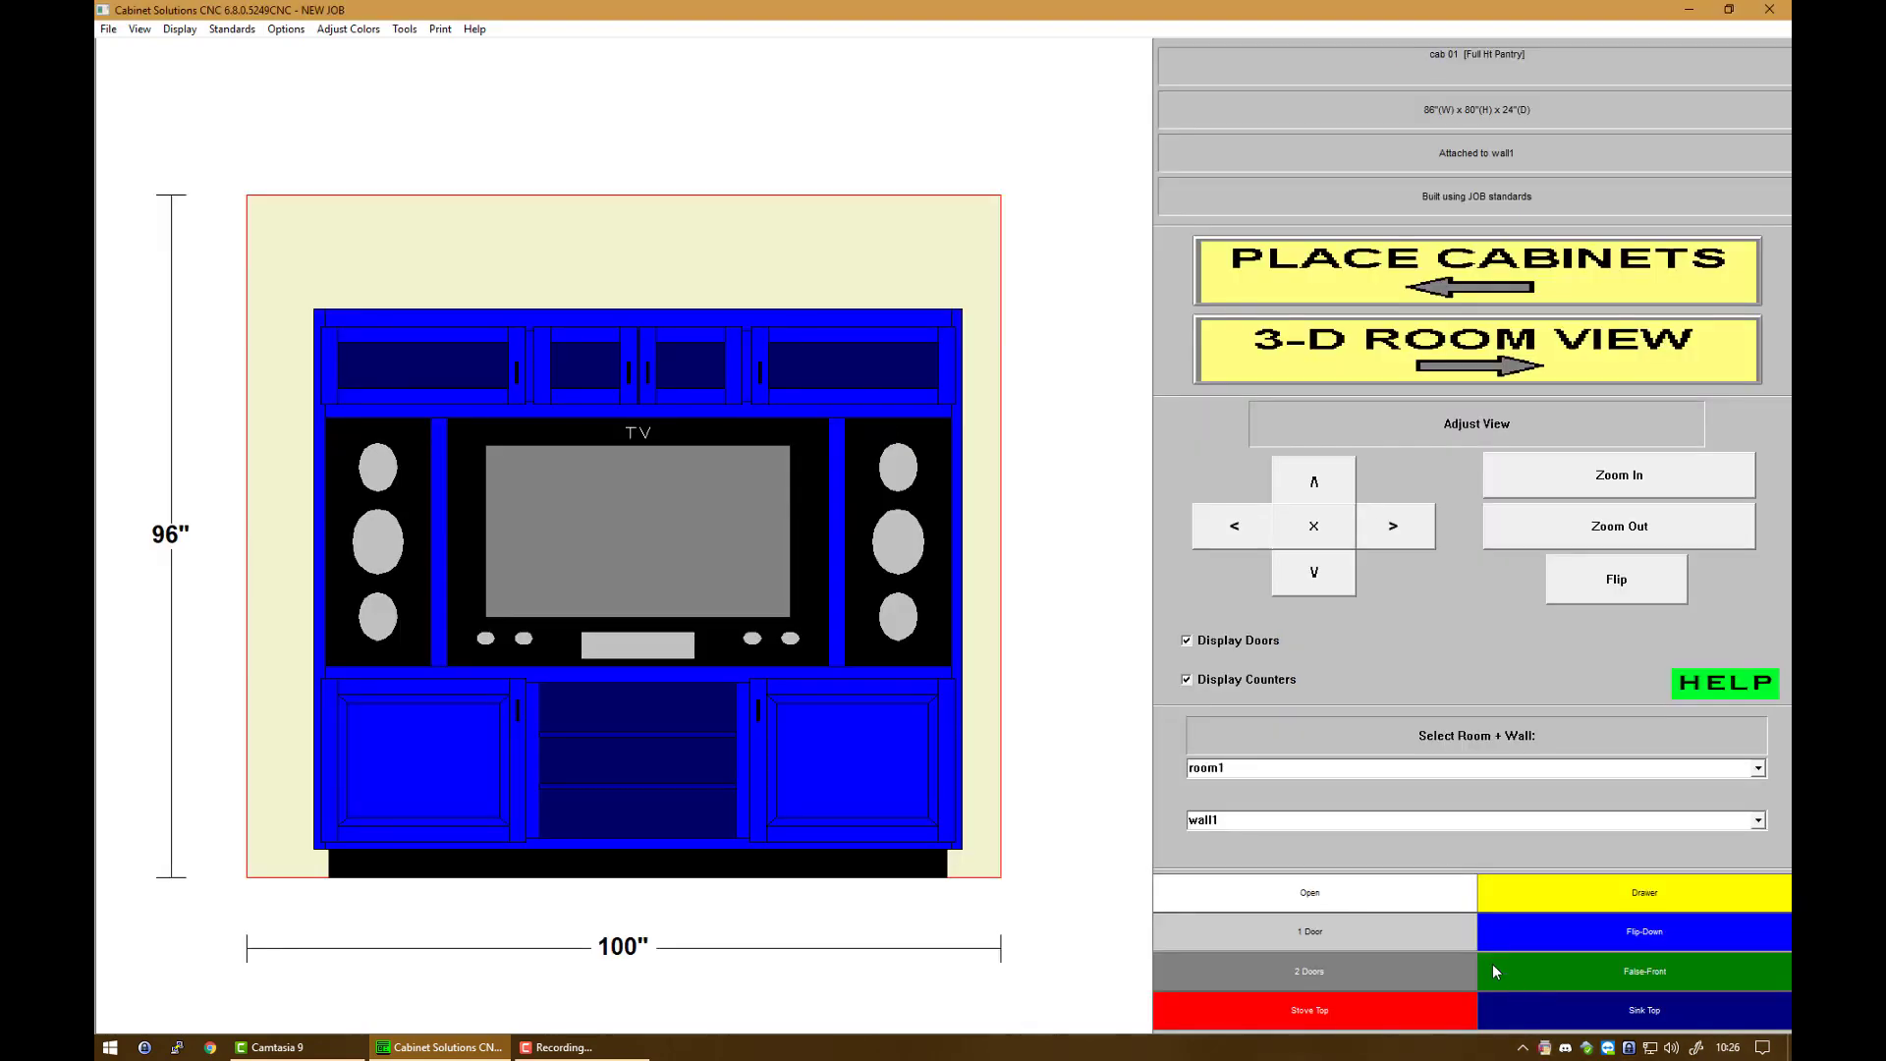
click(1313, 358)
click(1541, 454)
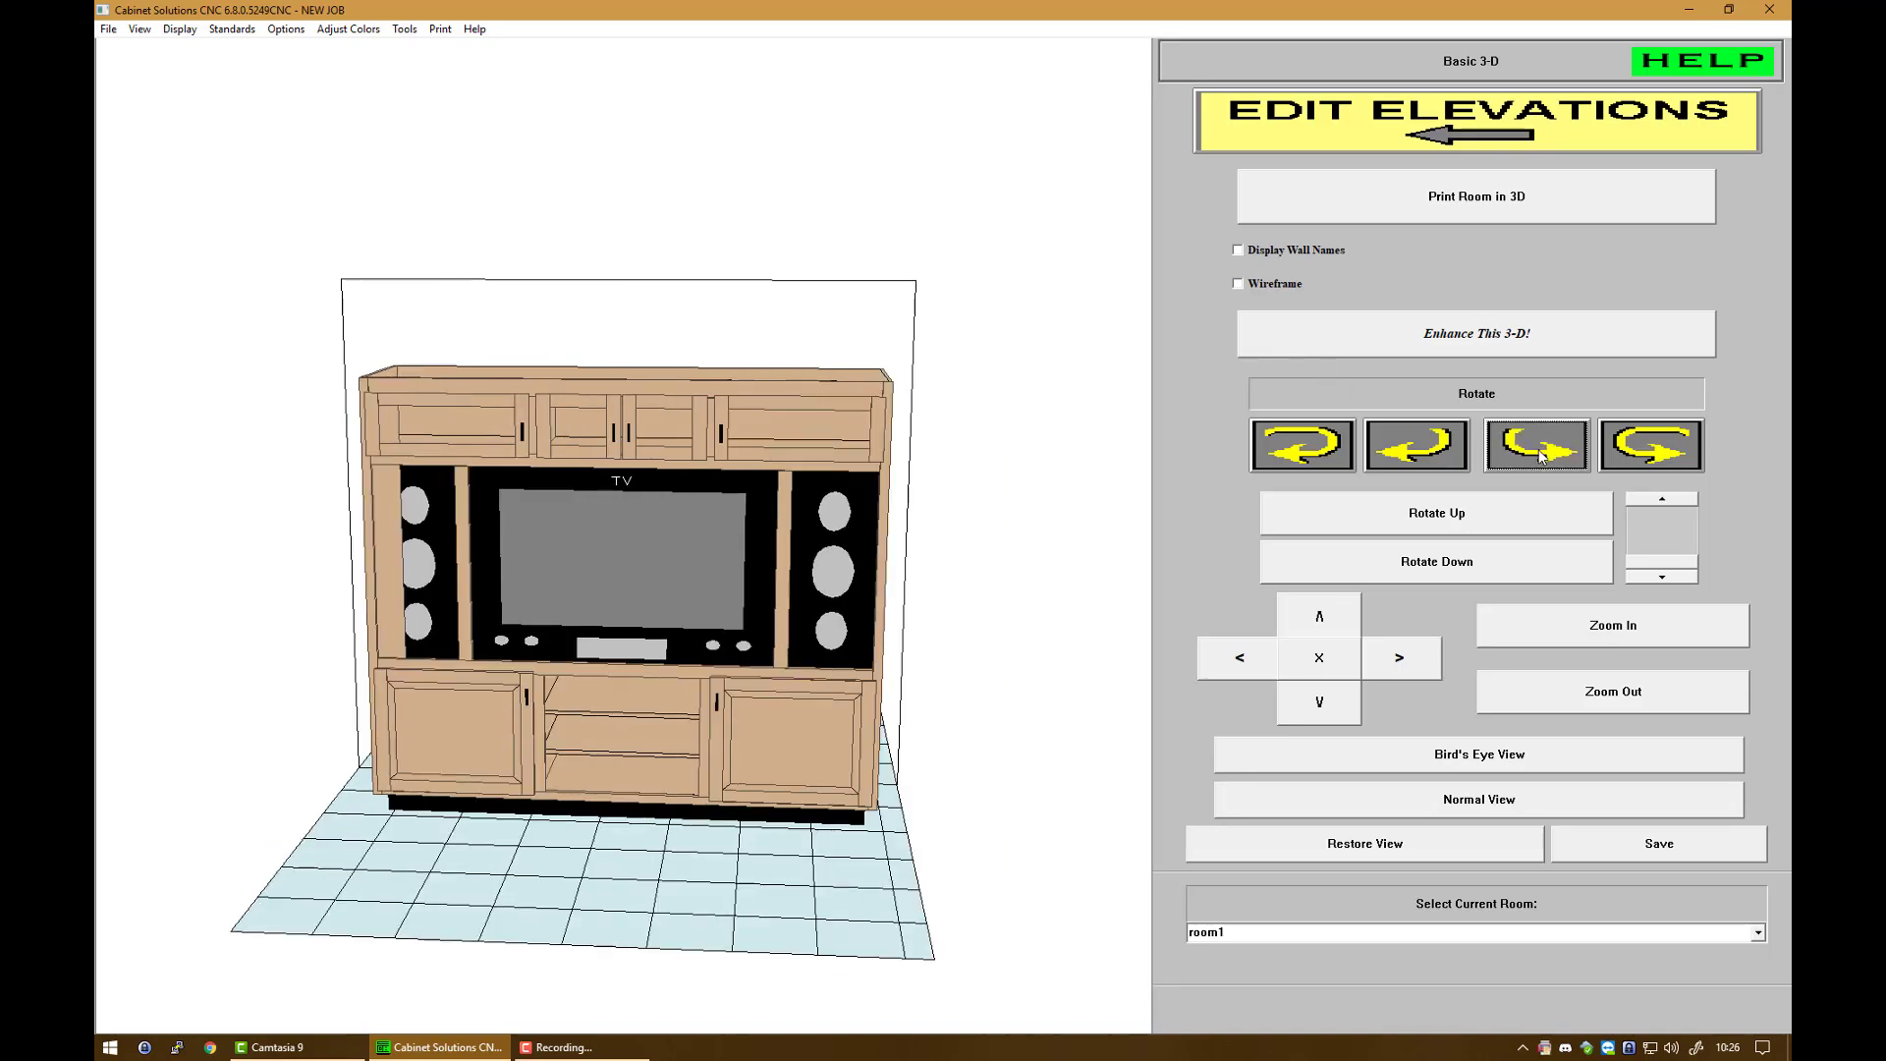
click(1540, 454)
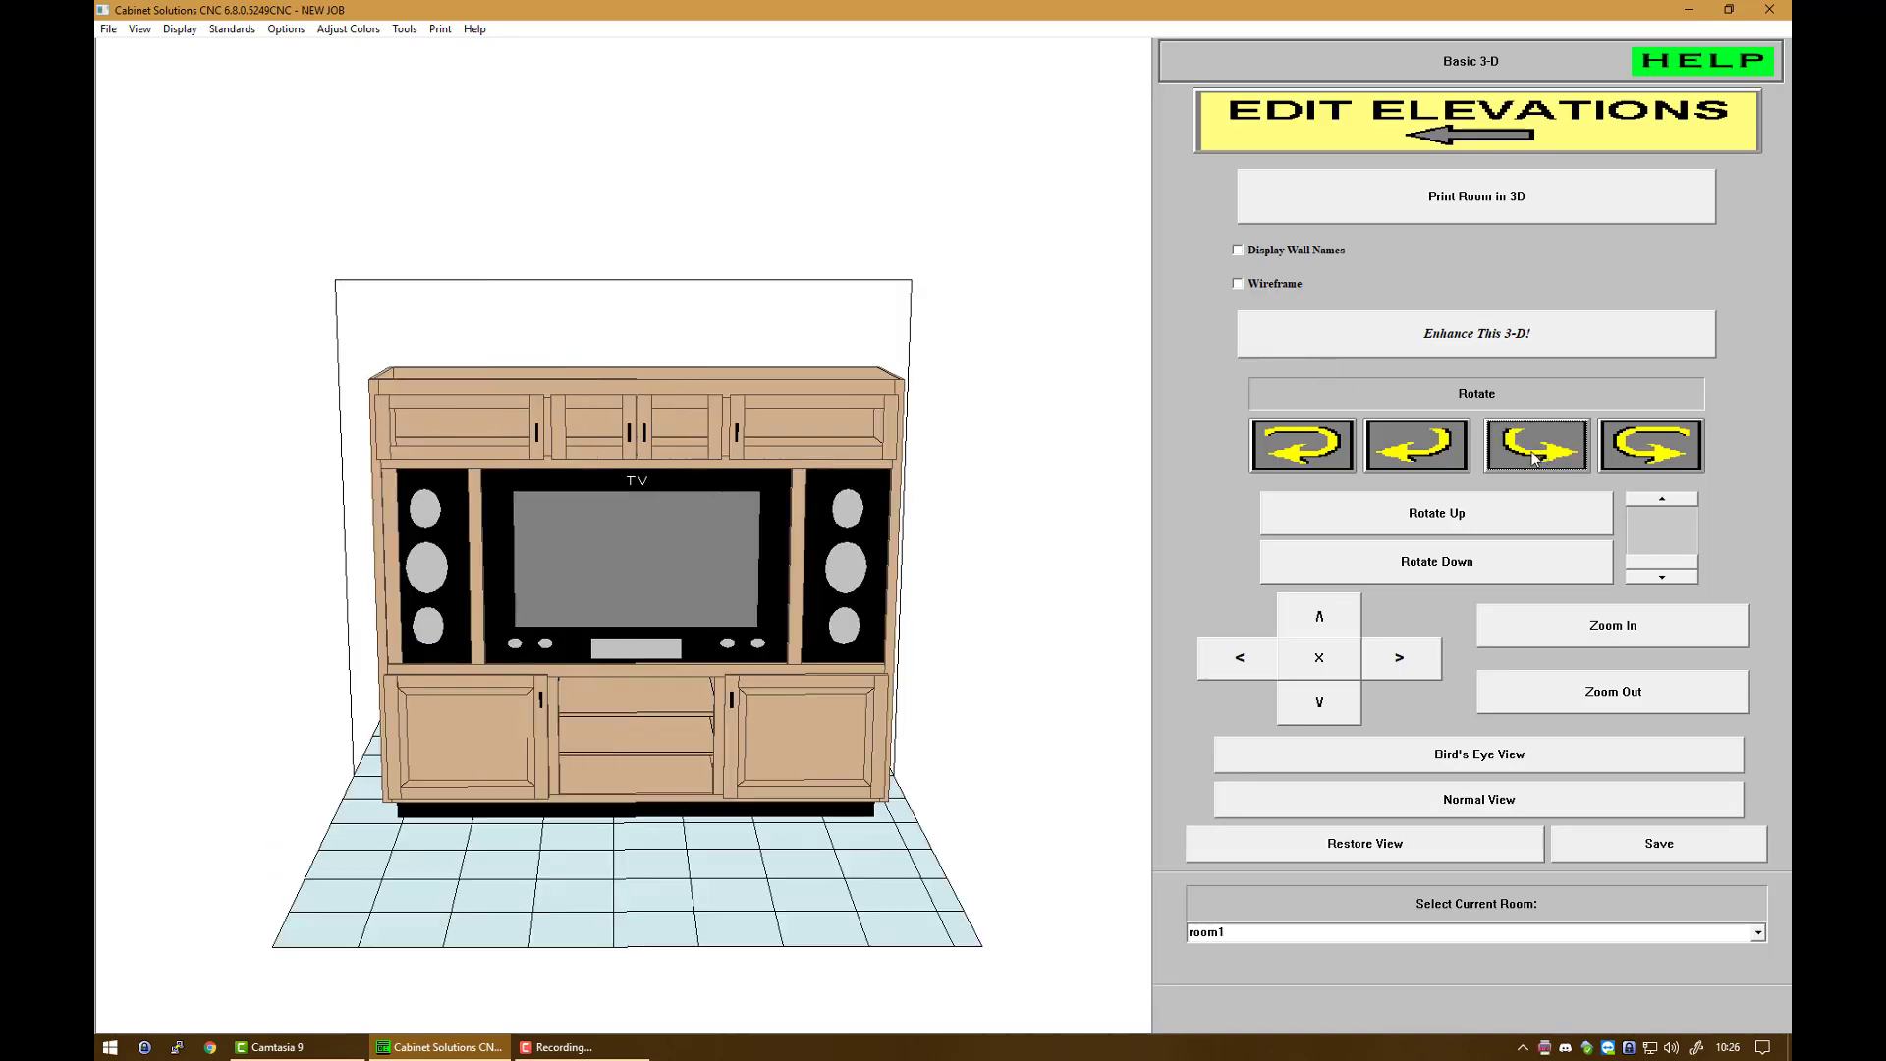
click(1459, 526)
click(1457, 573)
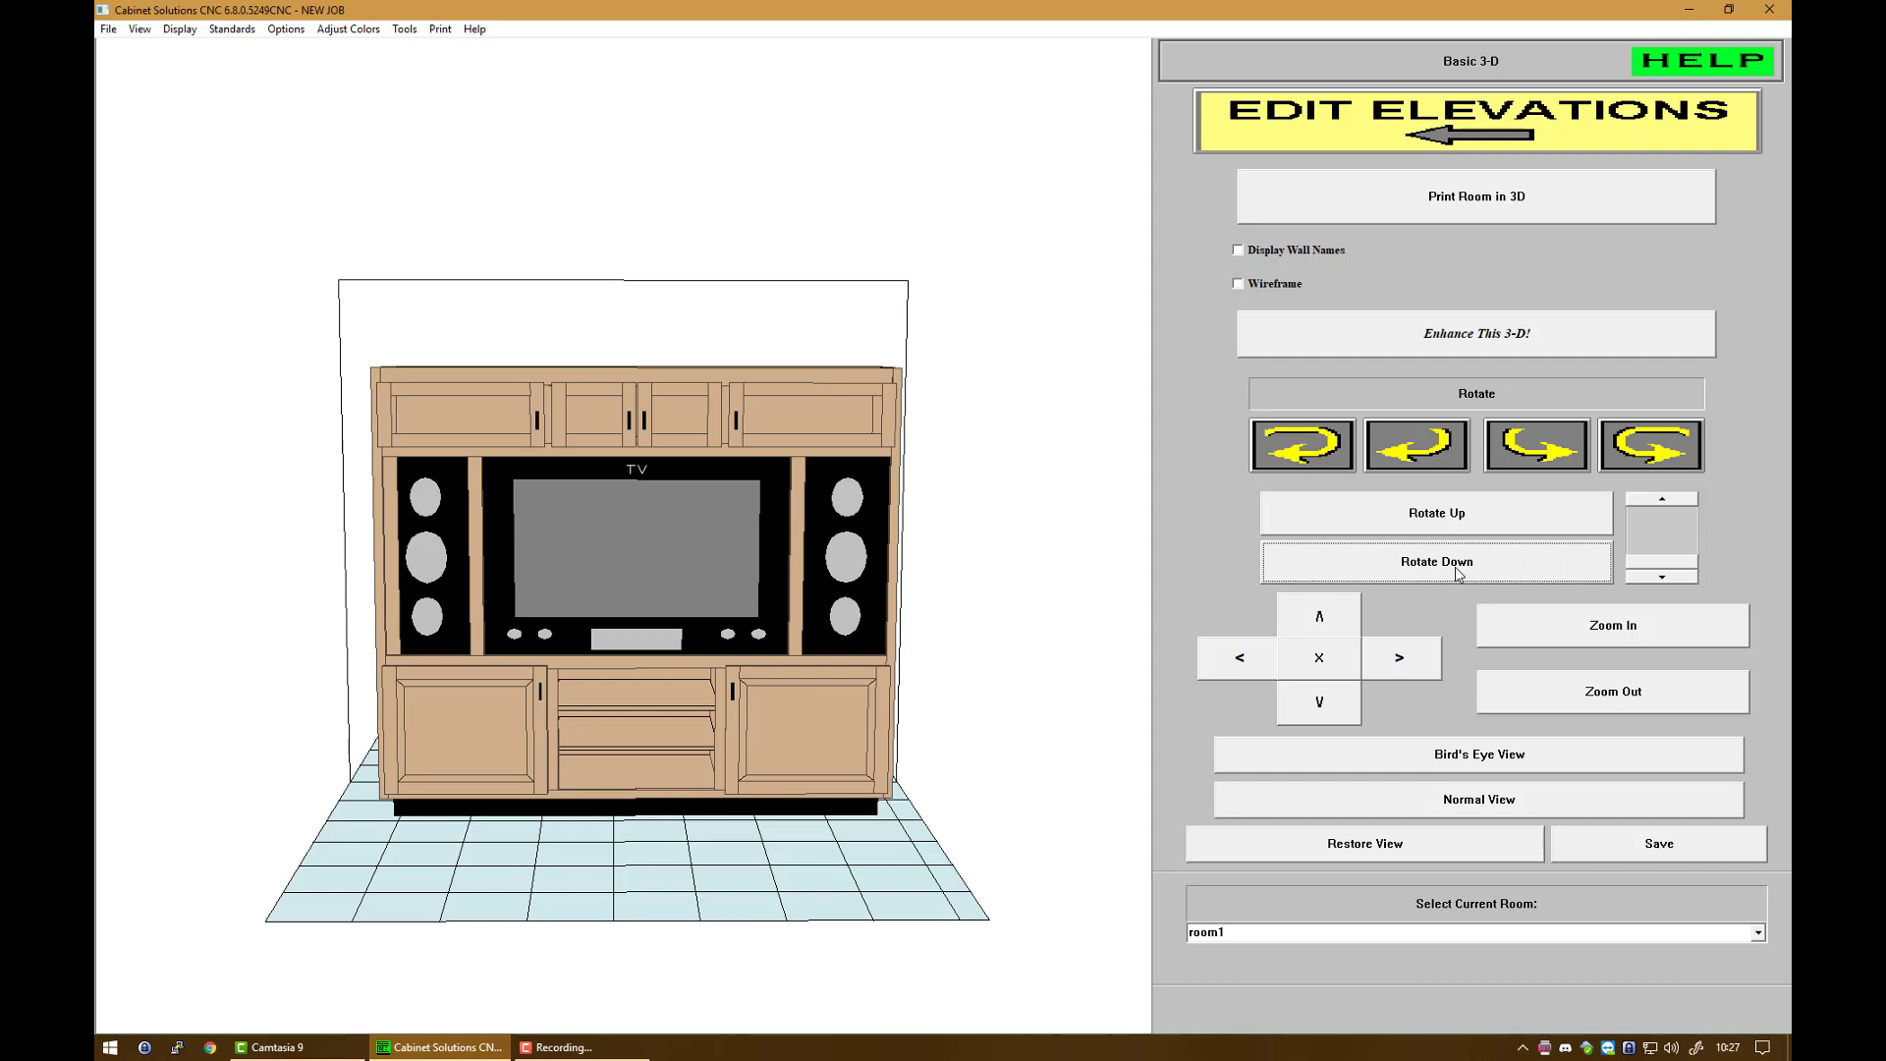
Step: Set the enhanced 3-D image options to zoom 25 and a custom 1280x1024 image size
click(1471, 341)
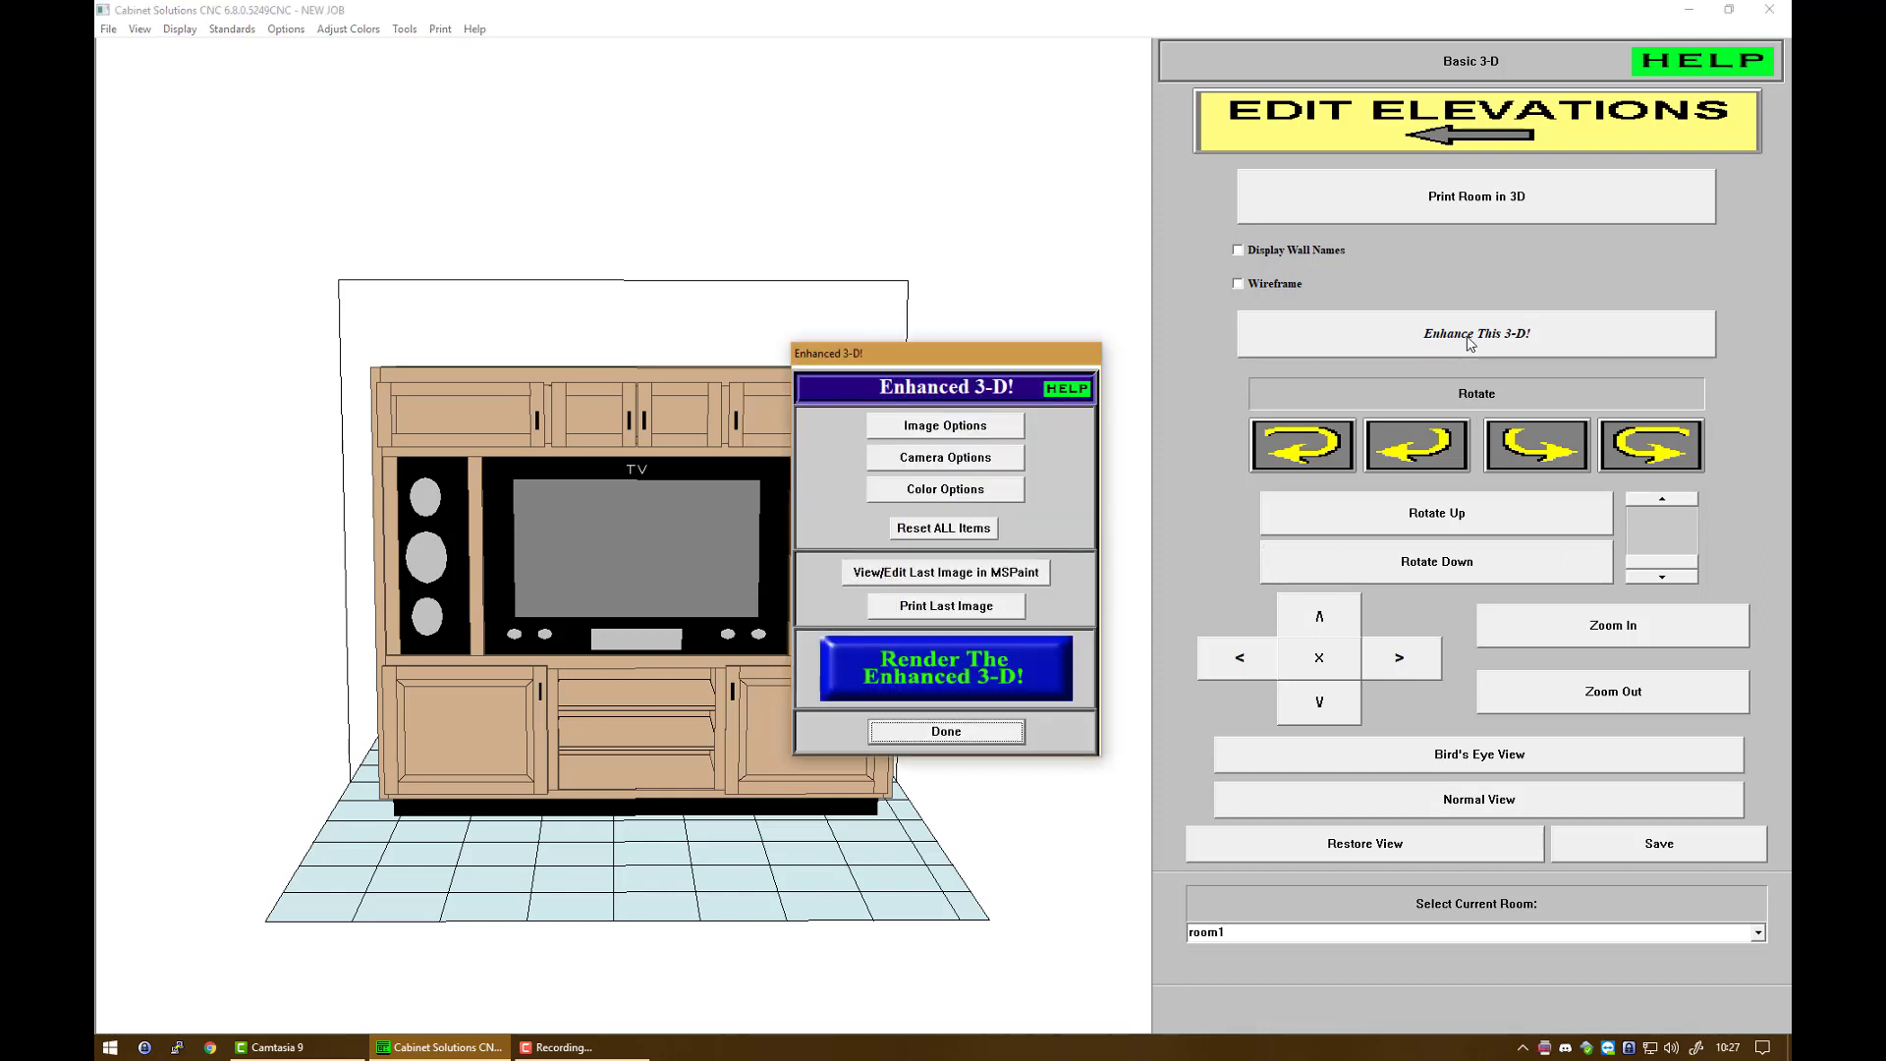
click(1005, 425)
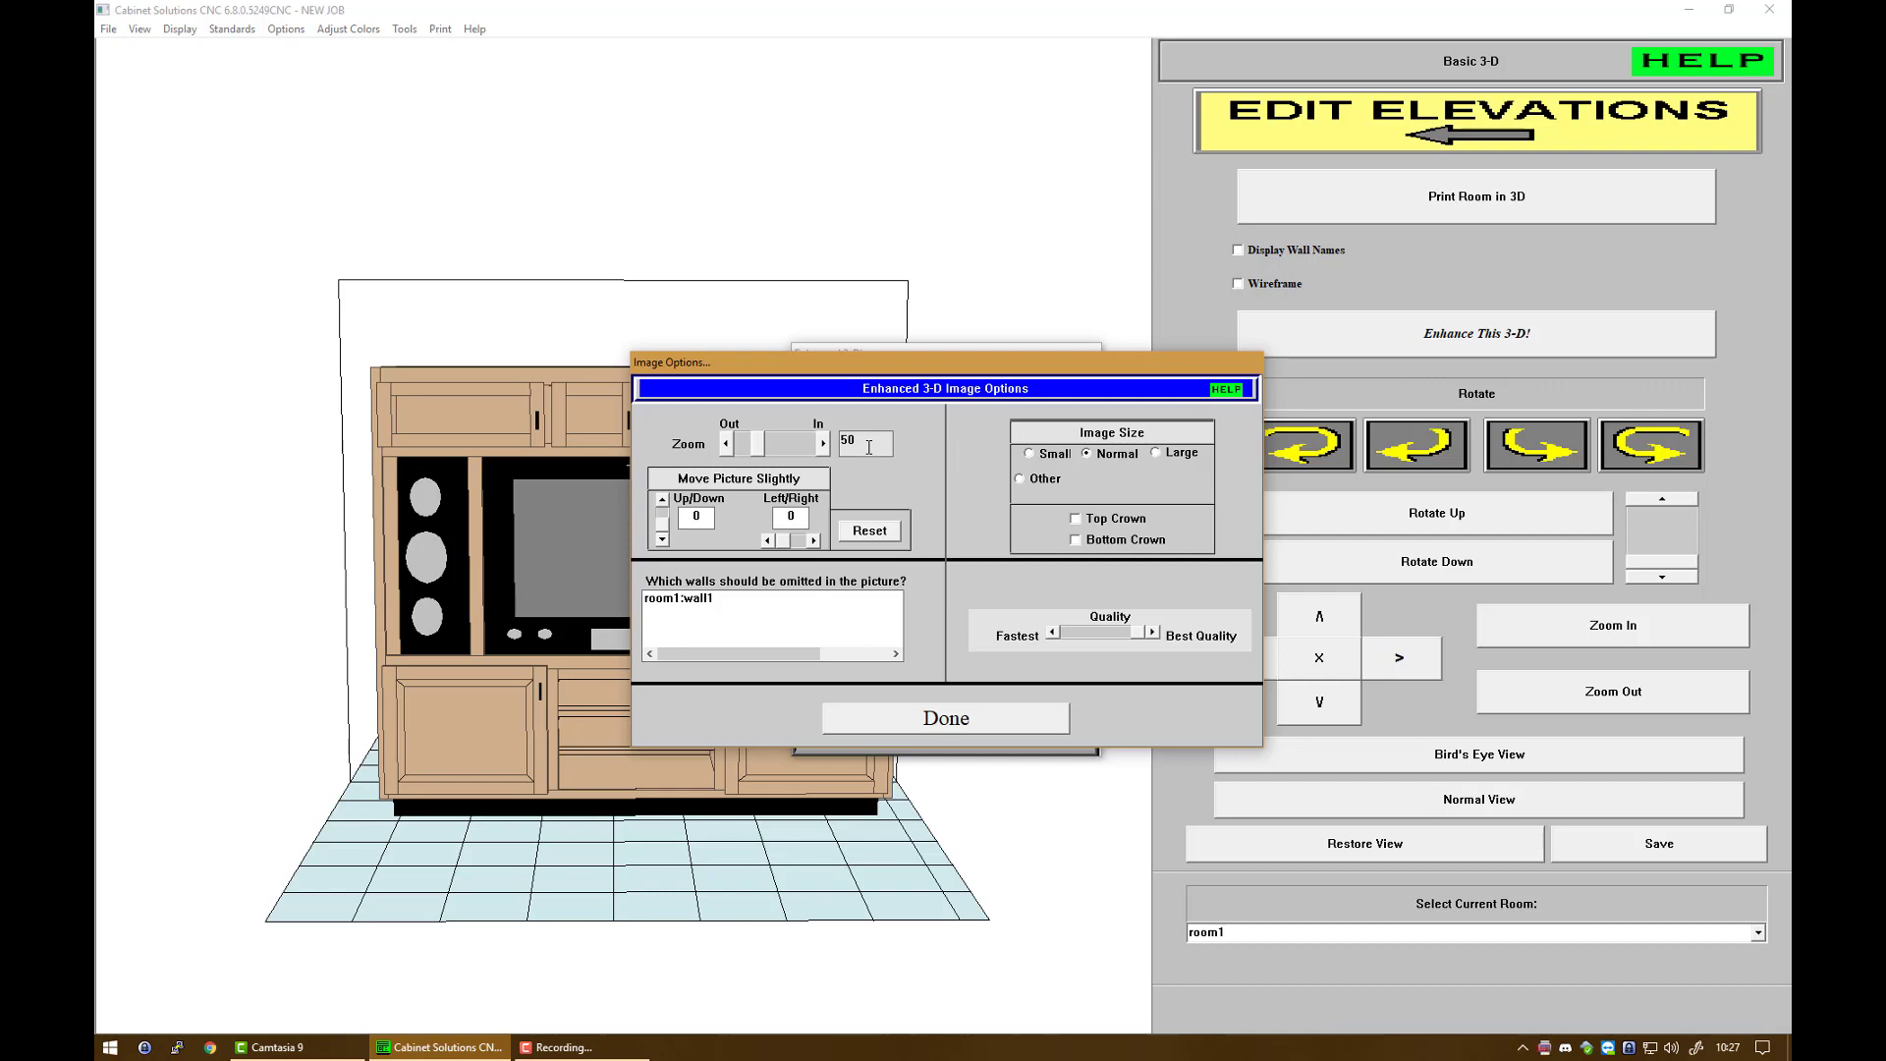
drag(869, 447, 818, 443)
text(25)
click(1040, 477)
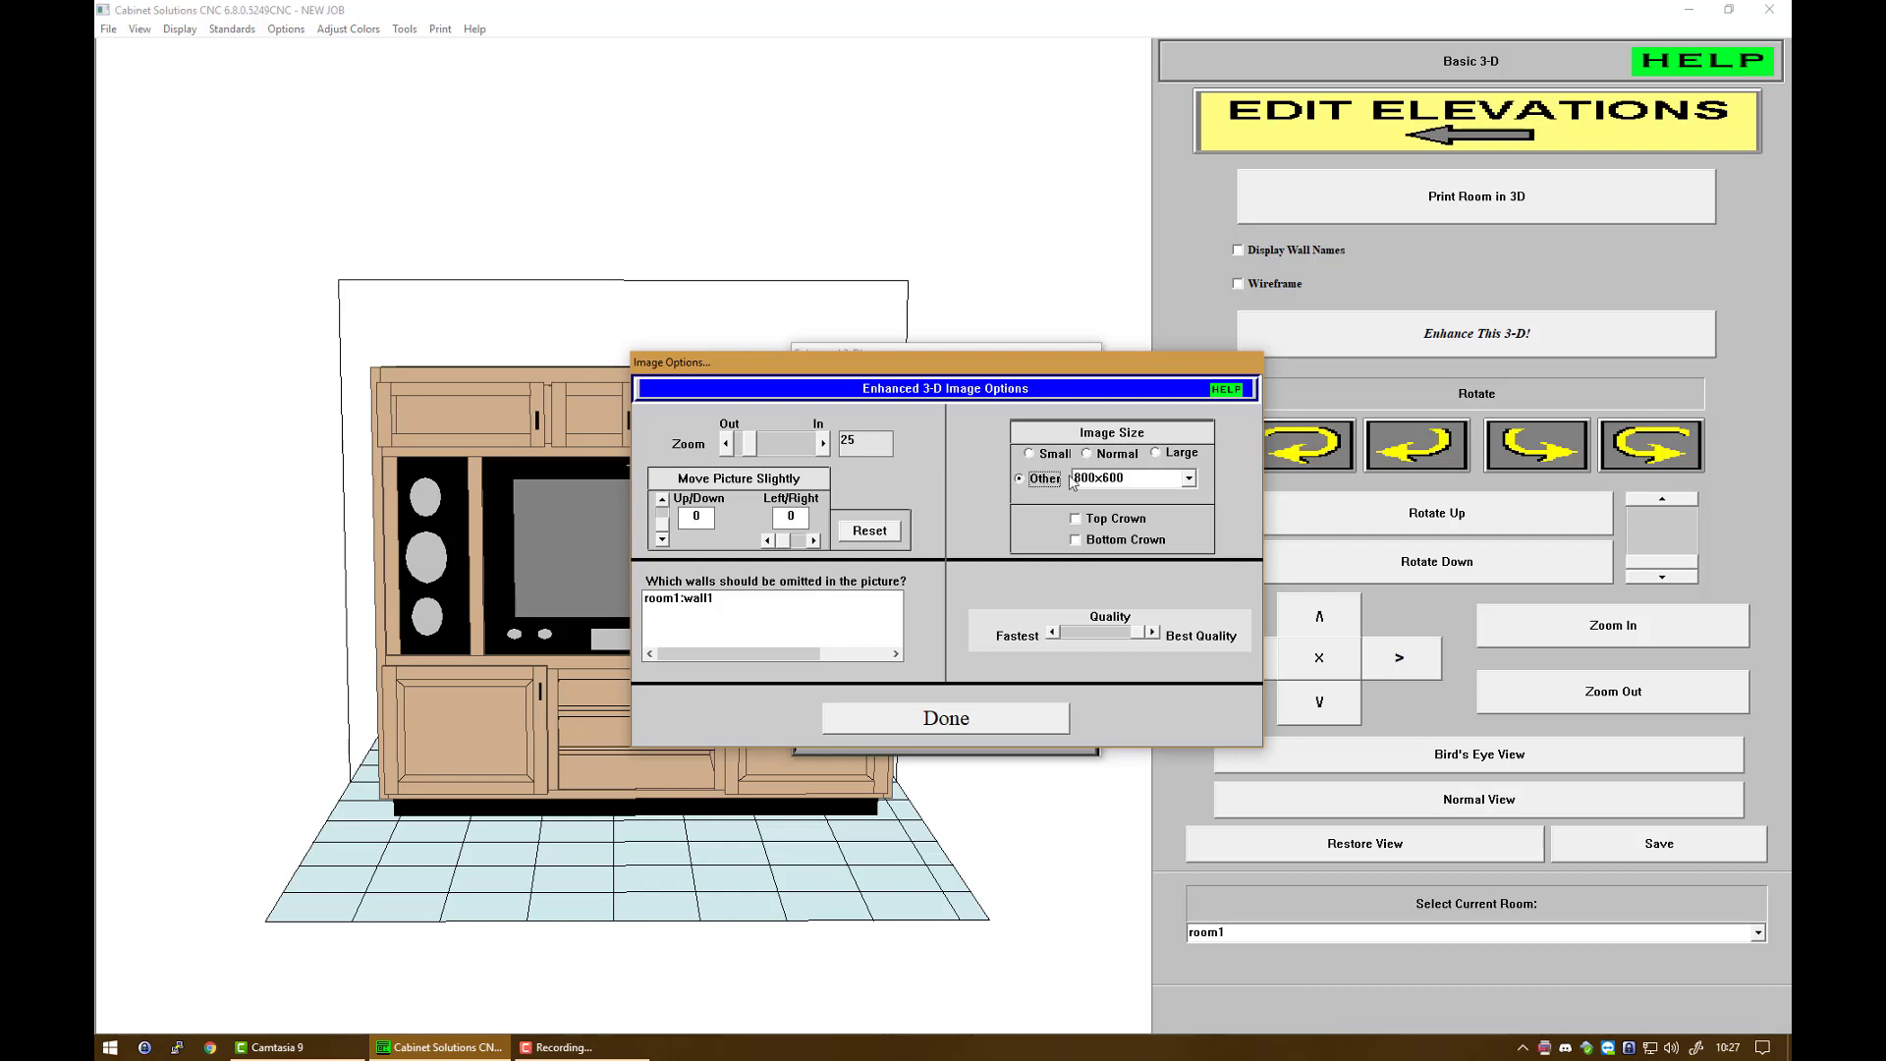
click(1190, 481)
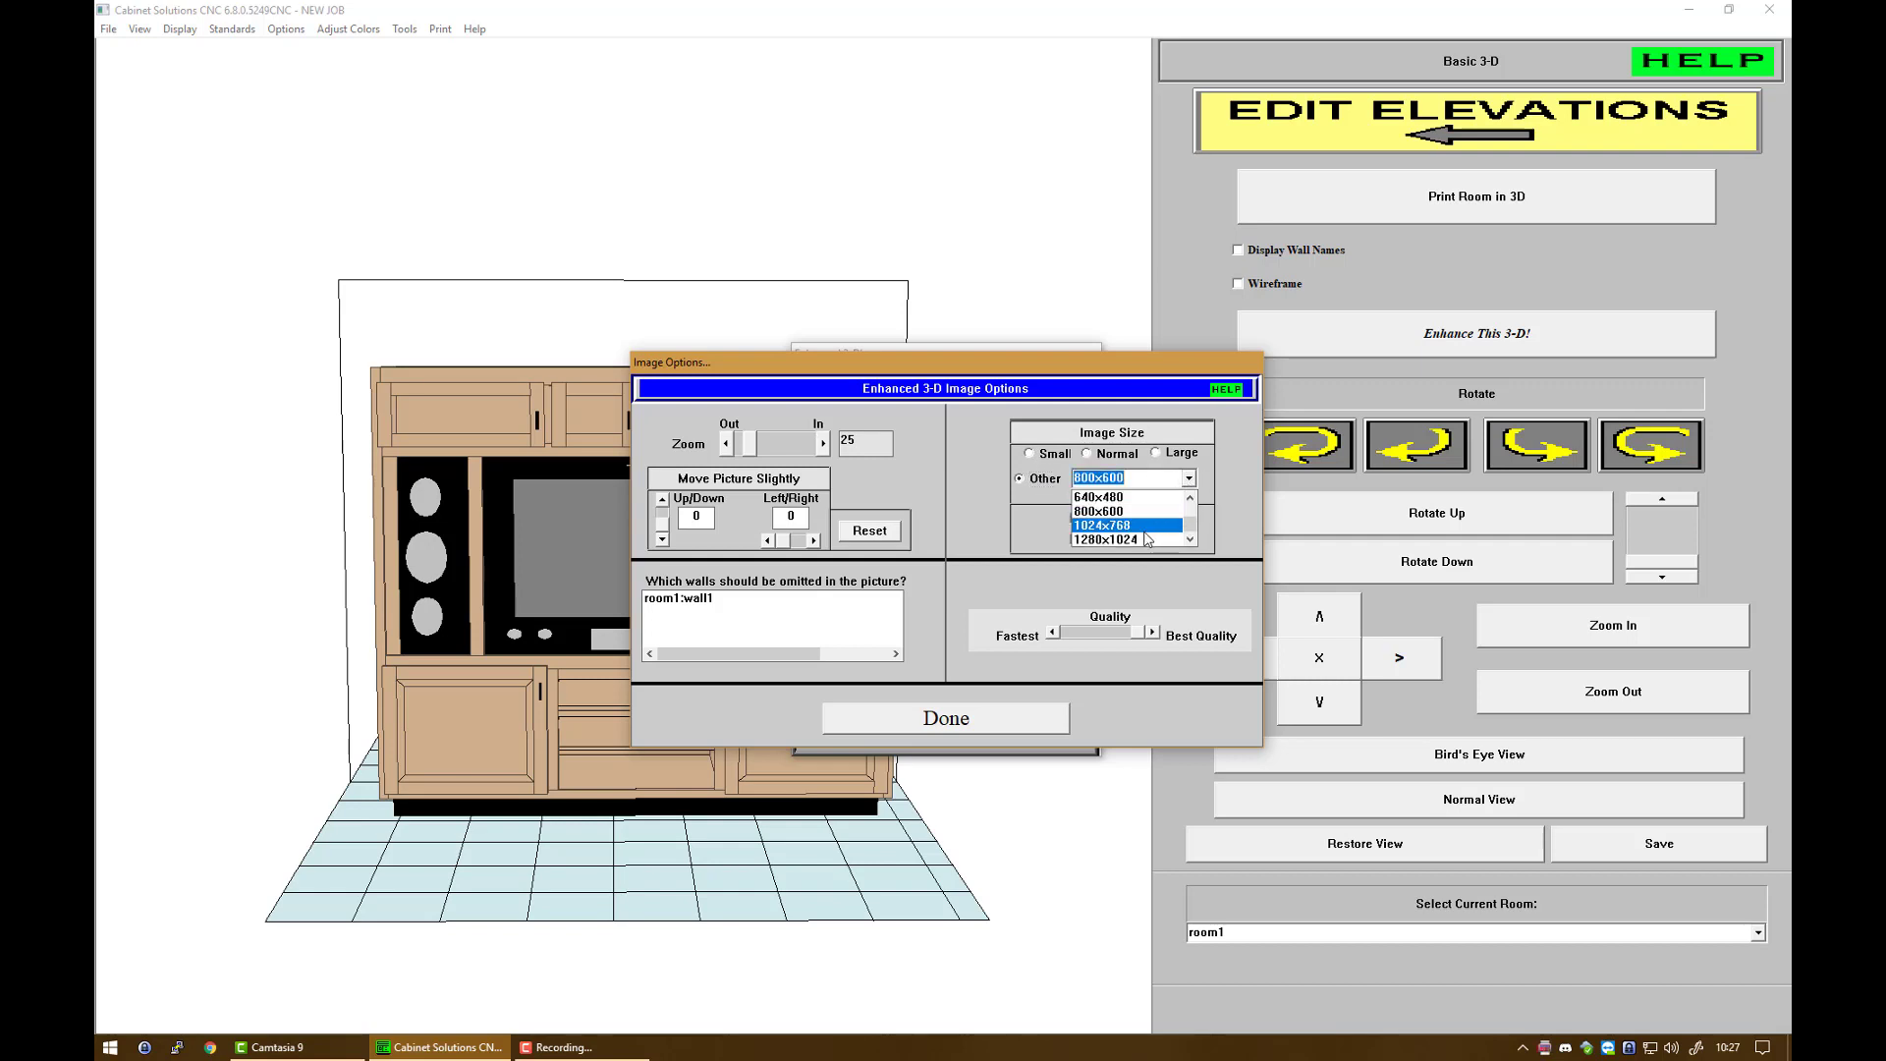
click(1146, 539)
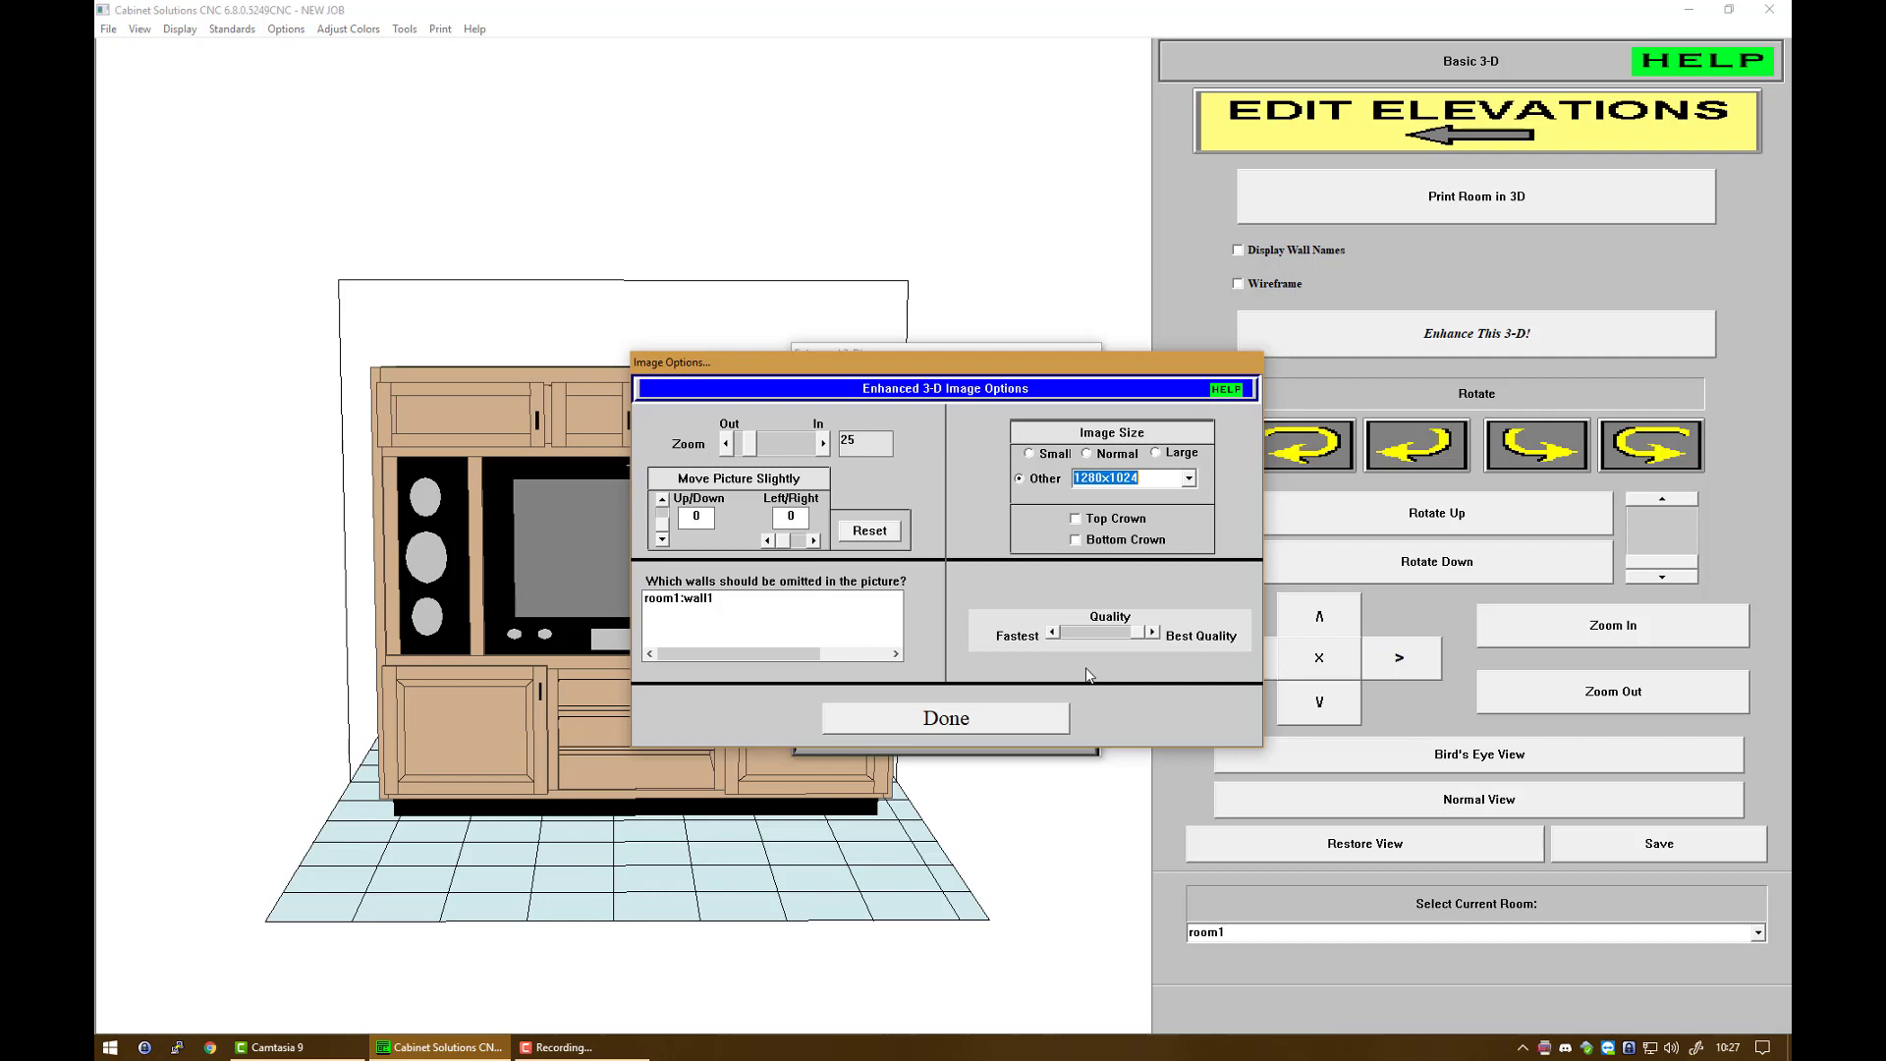
click(1018, 716)
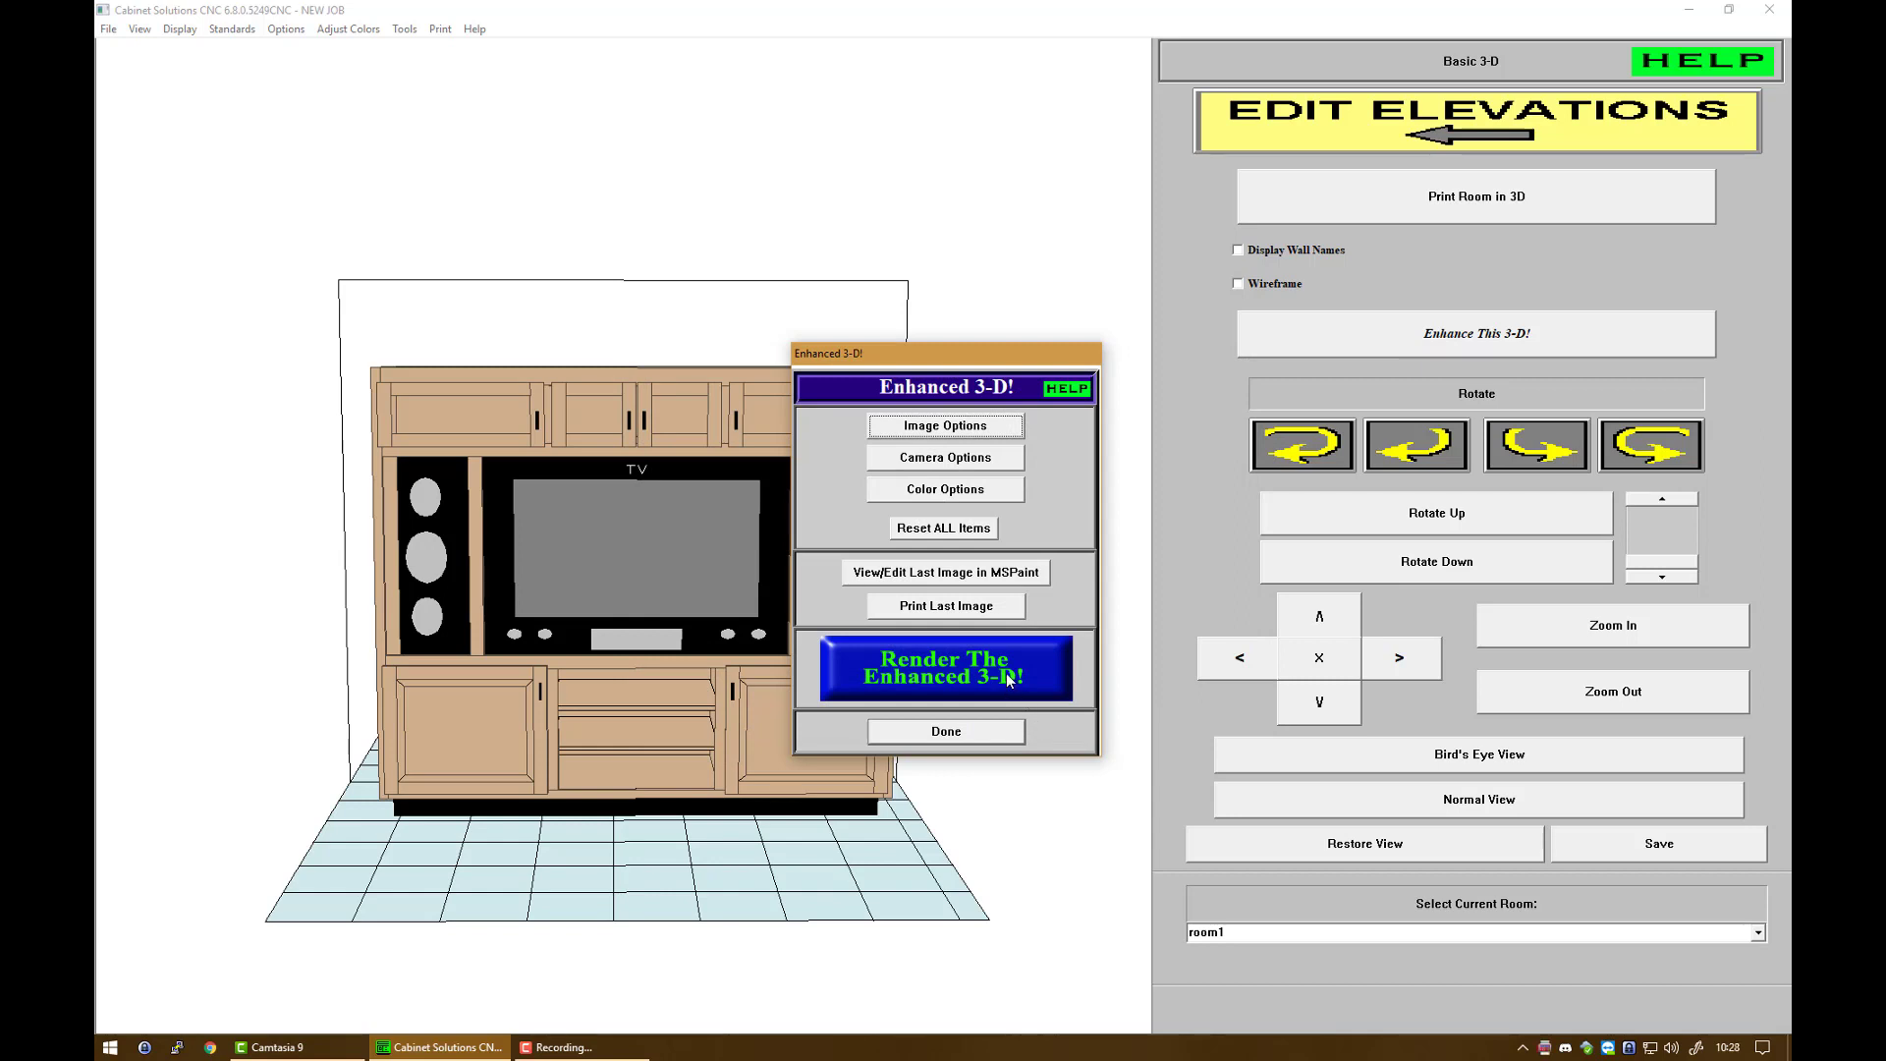
Step: Render the enhanced 3-D image and open the result in MSPaint
click(946, 675)
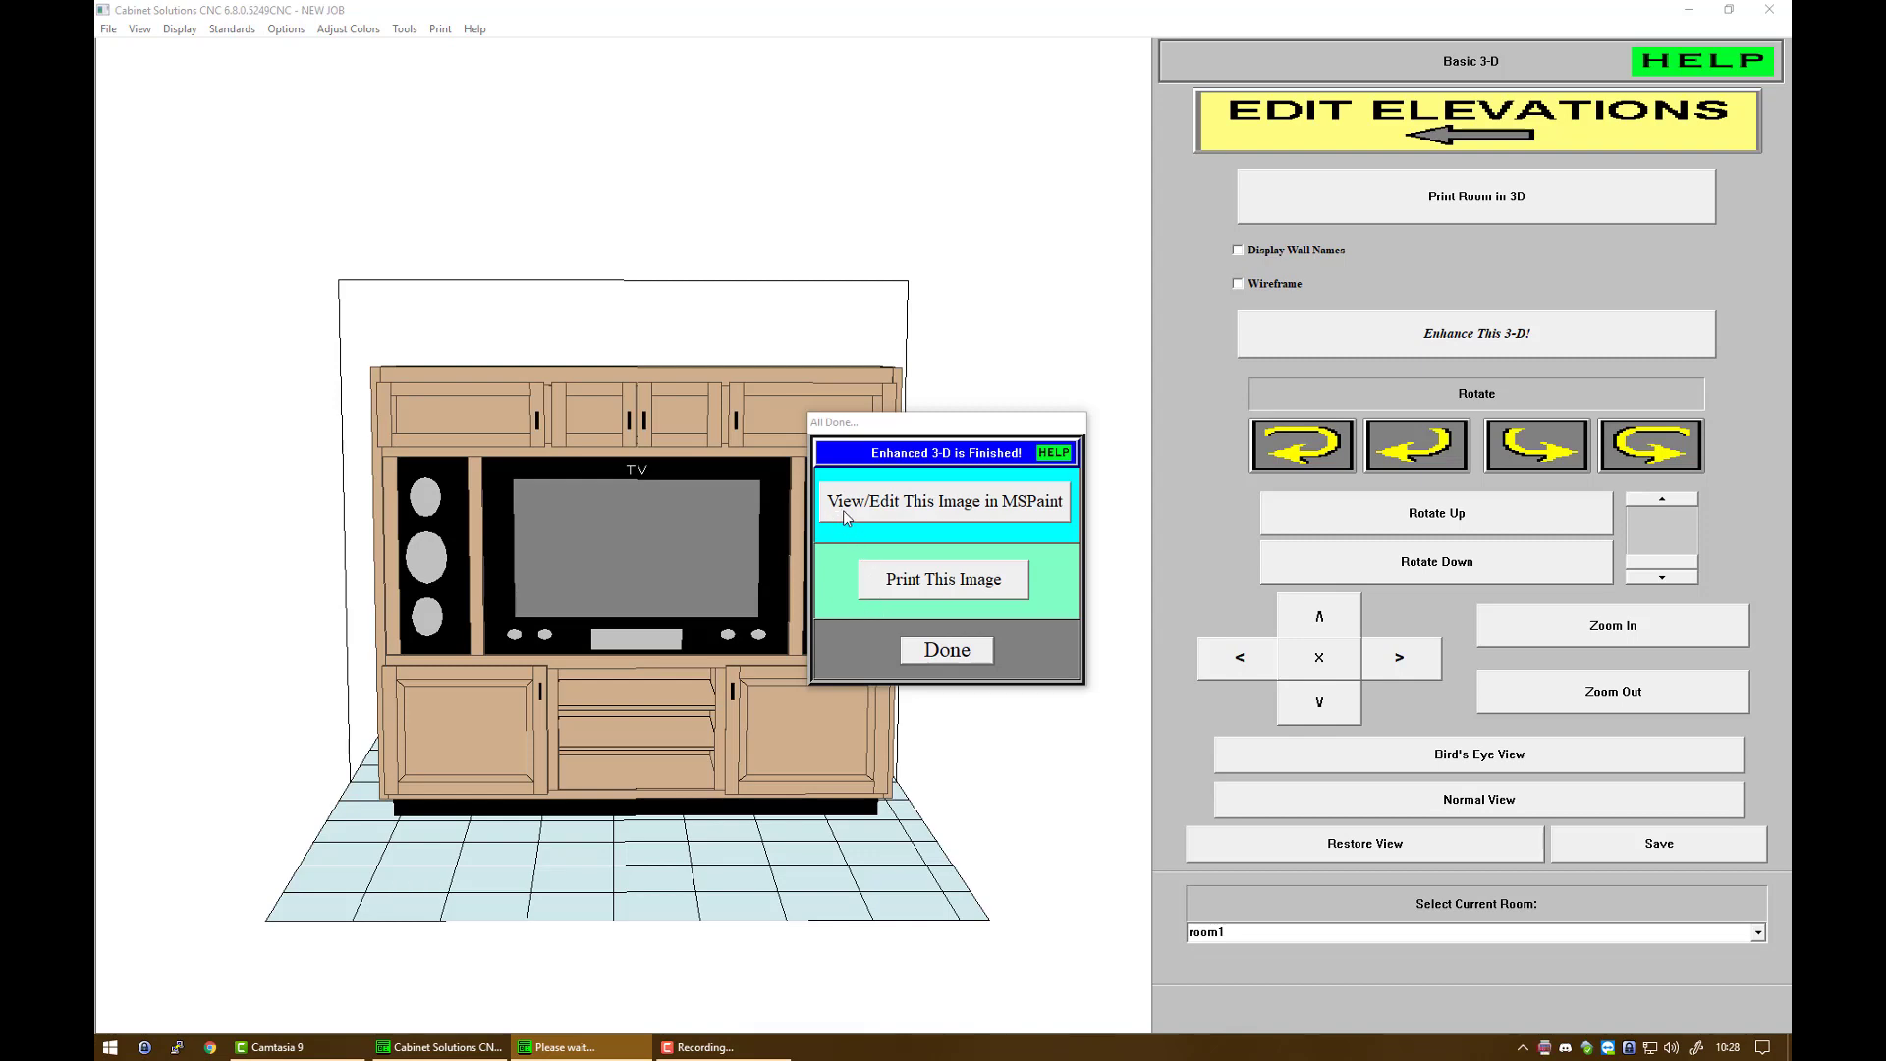
click(998, 505)
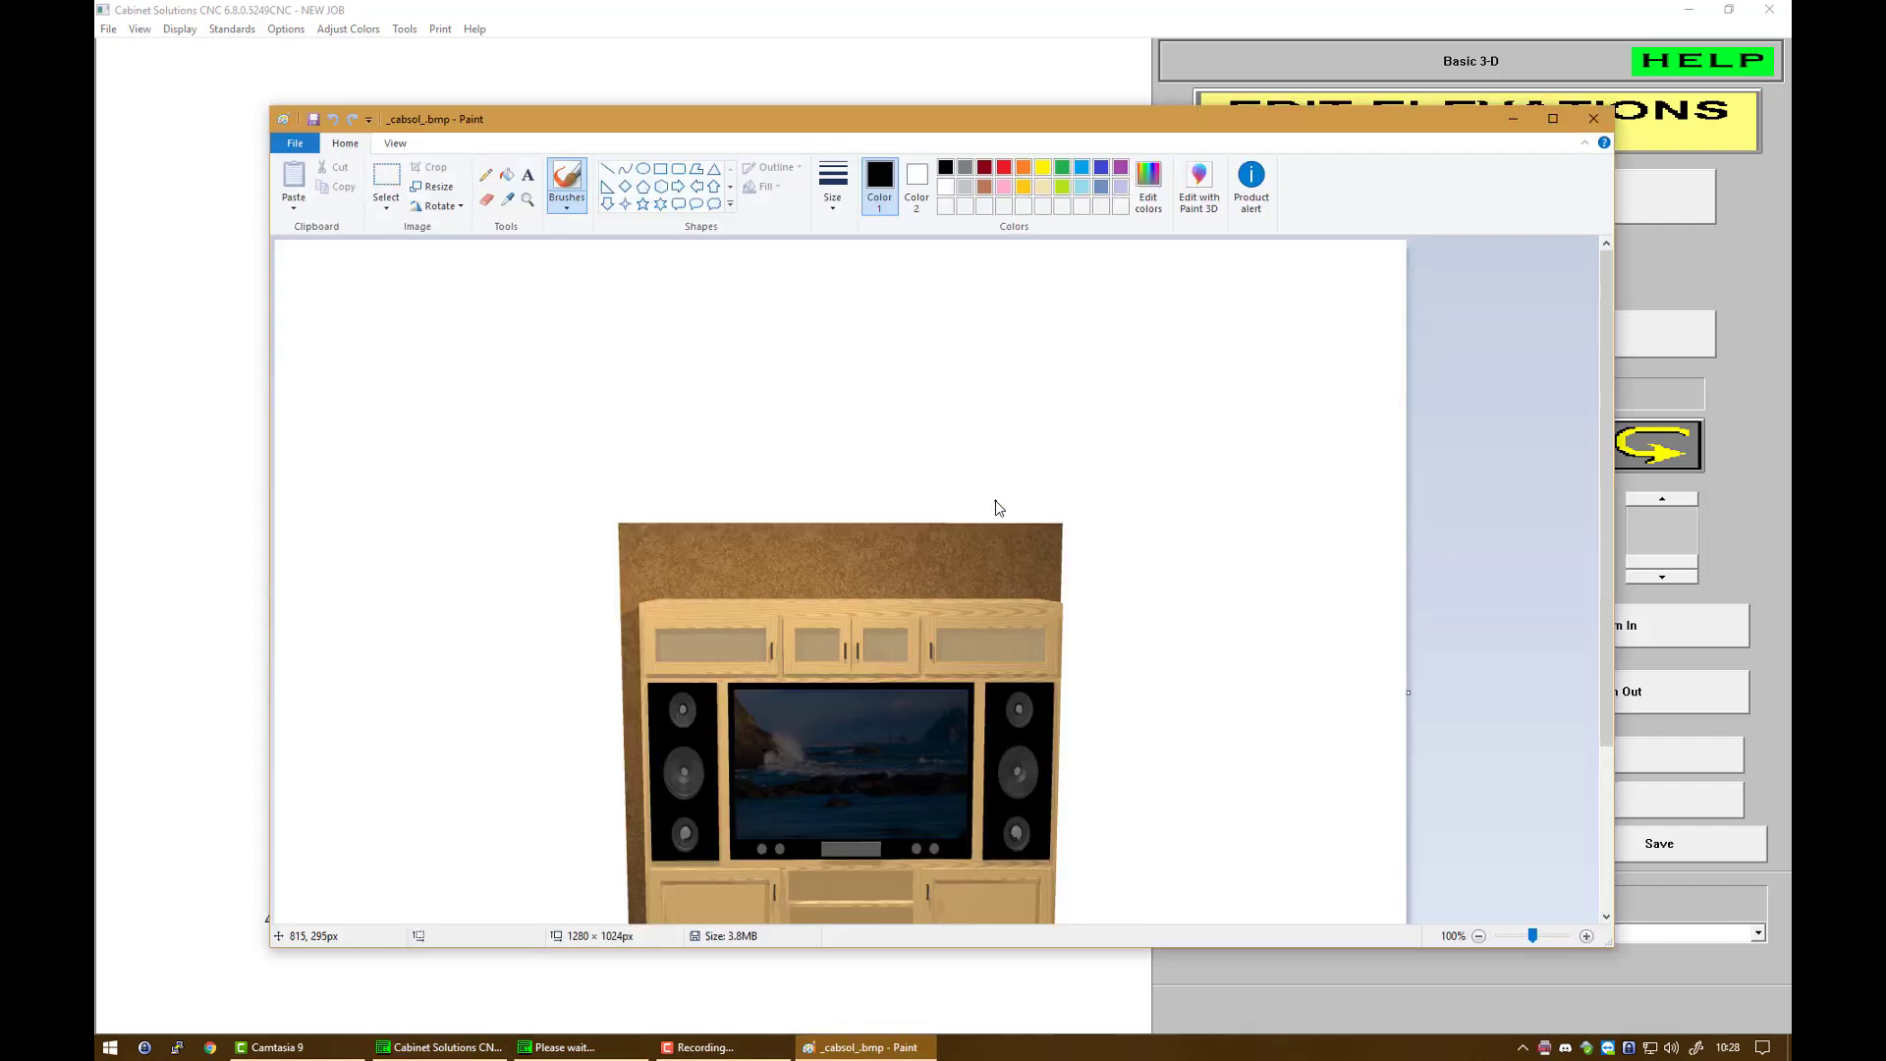
Step: Scroll through the rendered image in Paint and review the Save as formats without saving
scroll(994, 499, down, 3)
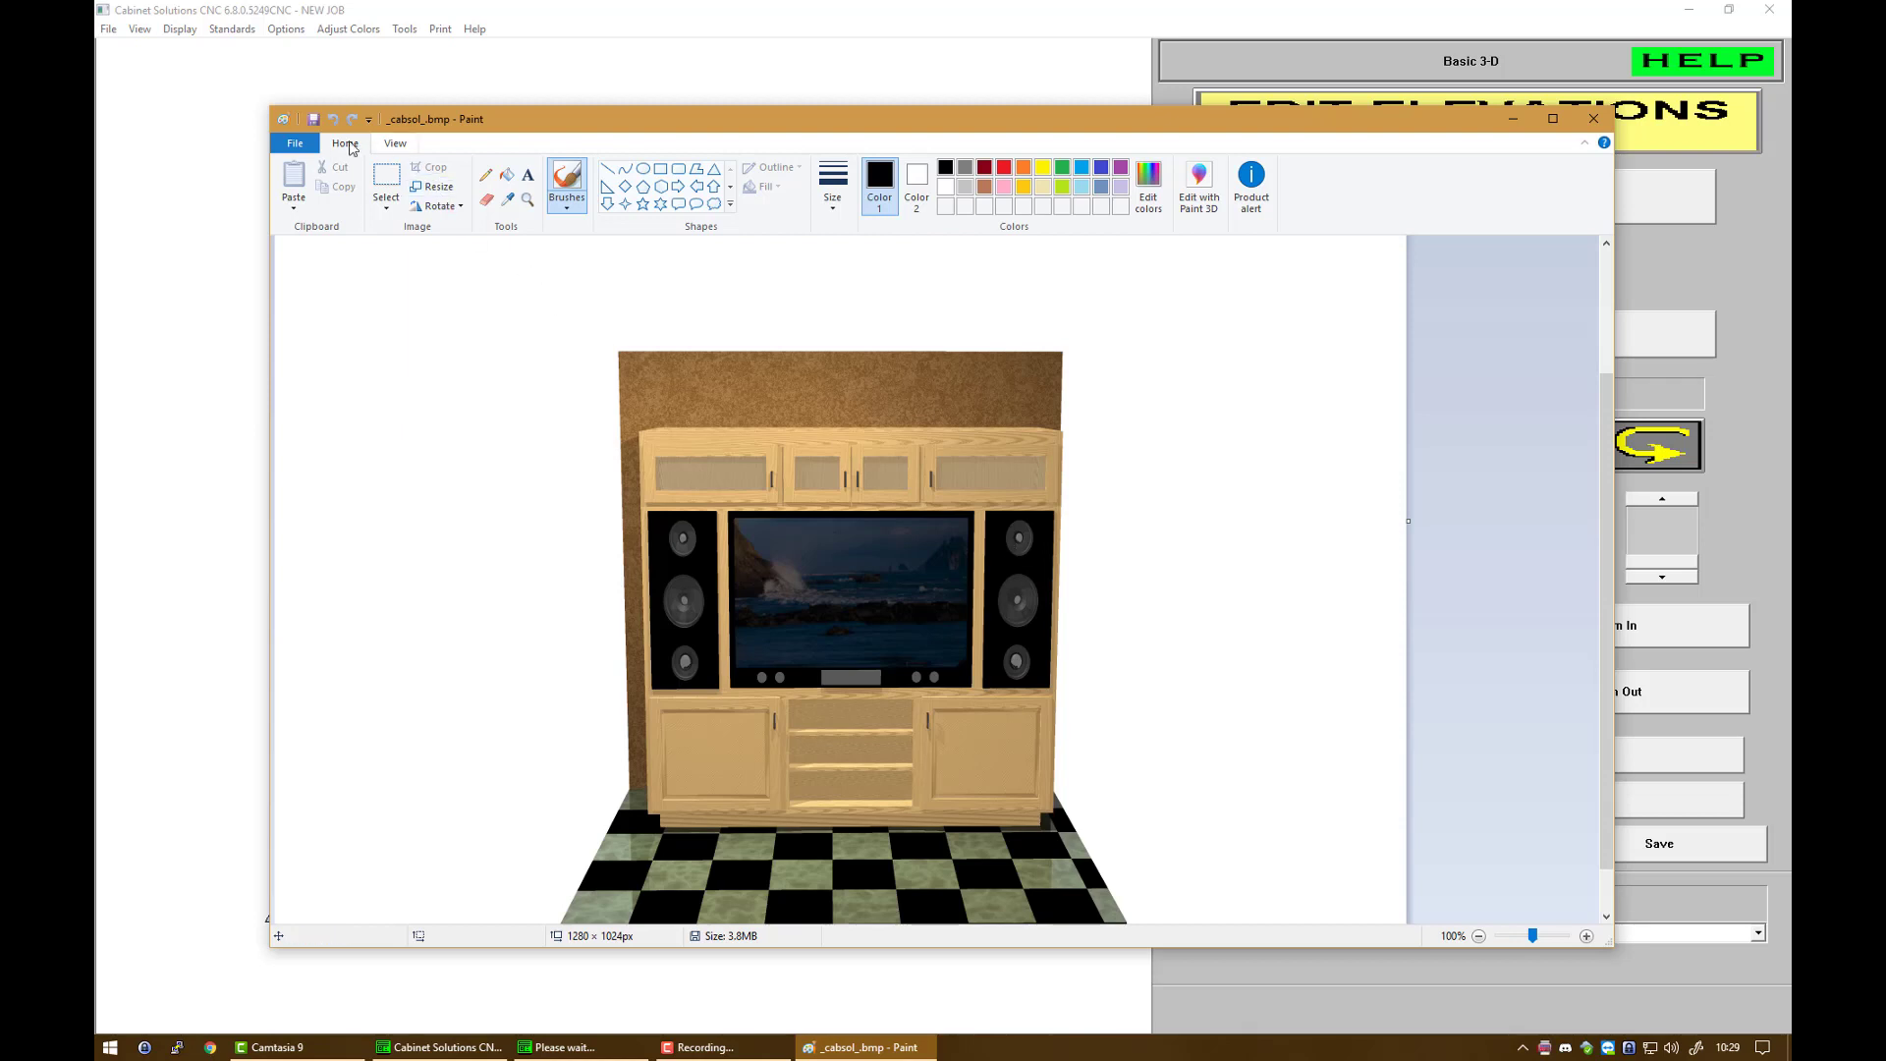
click(297, 146)
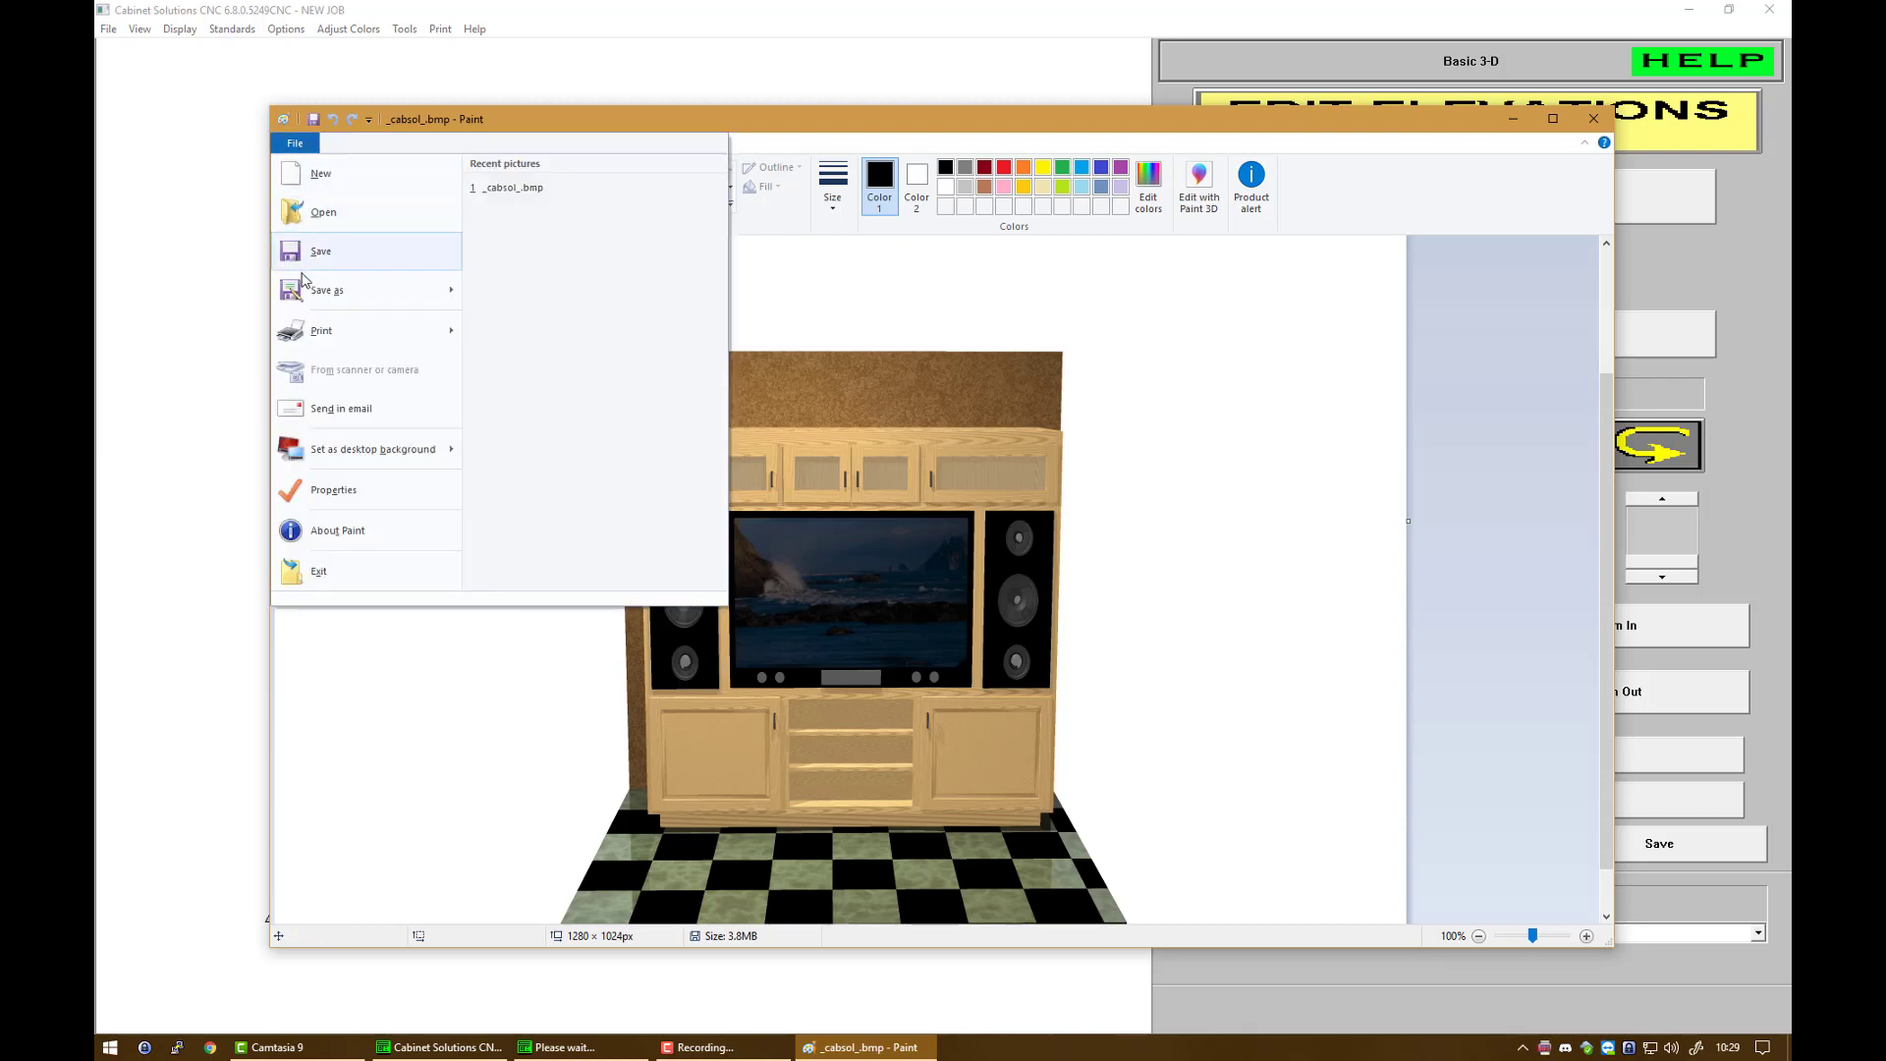
mouse_move(303, 289)
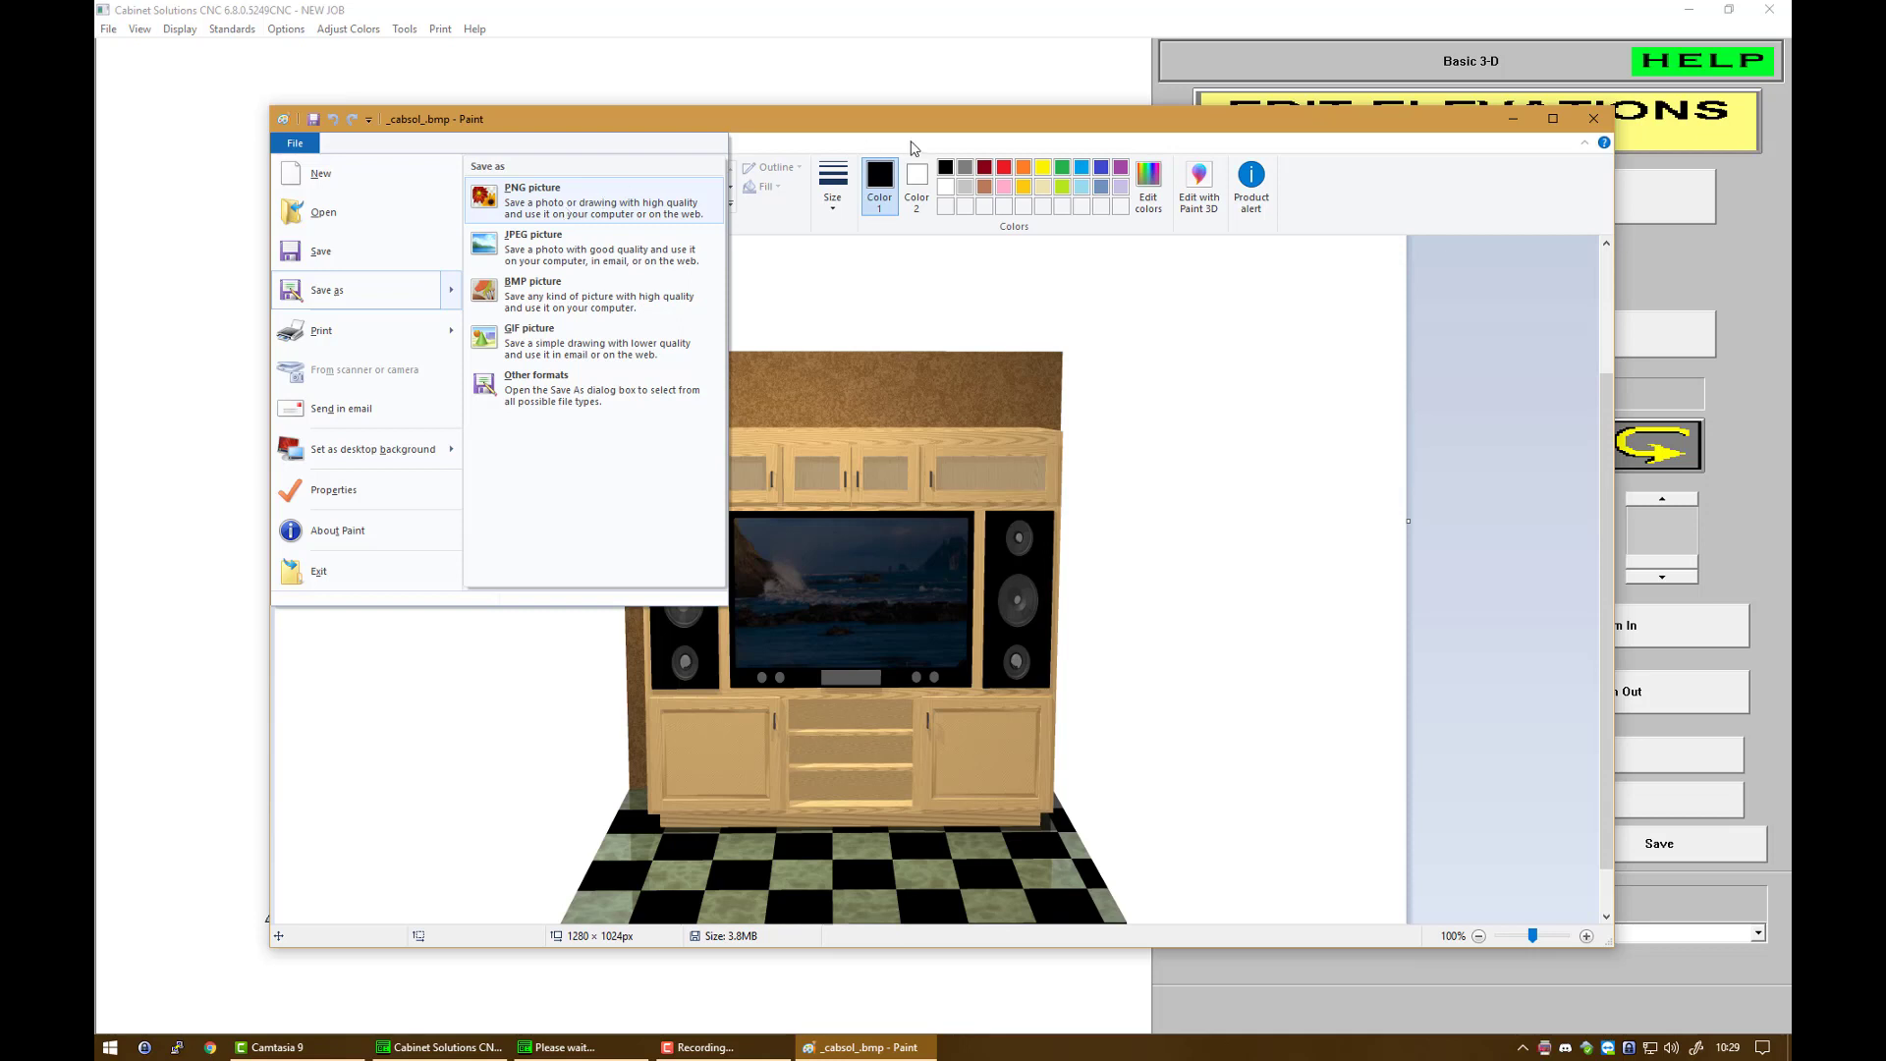
click(1007, 147)
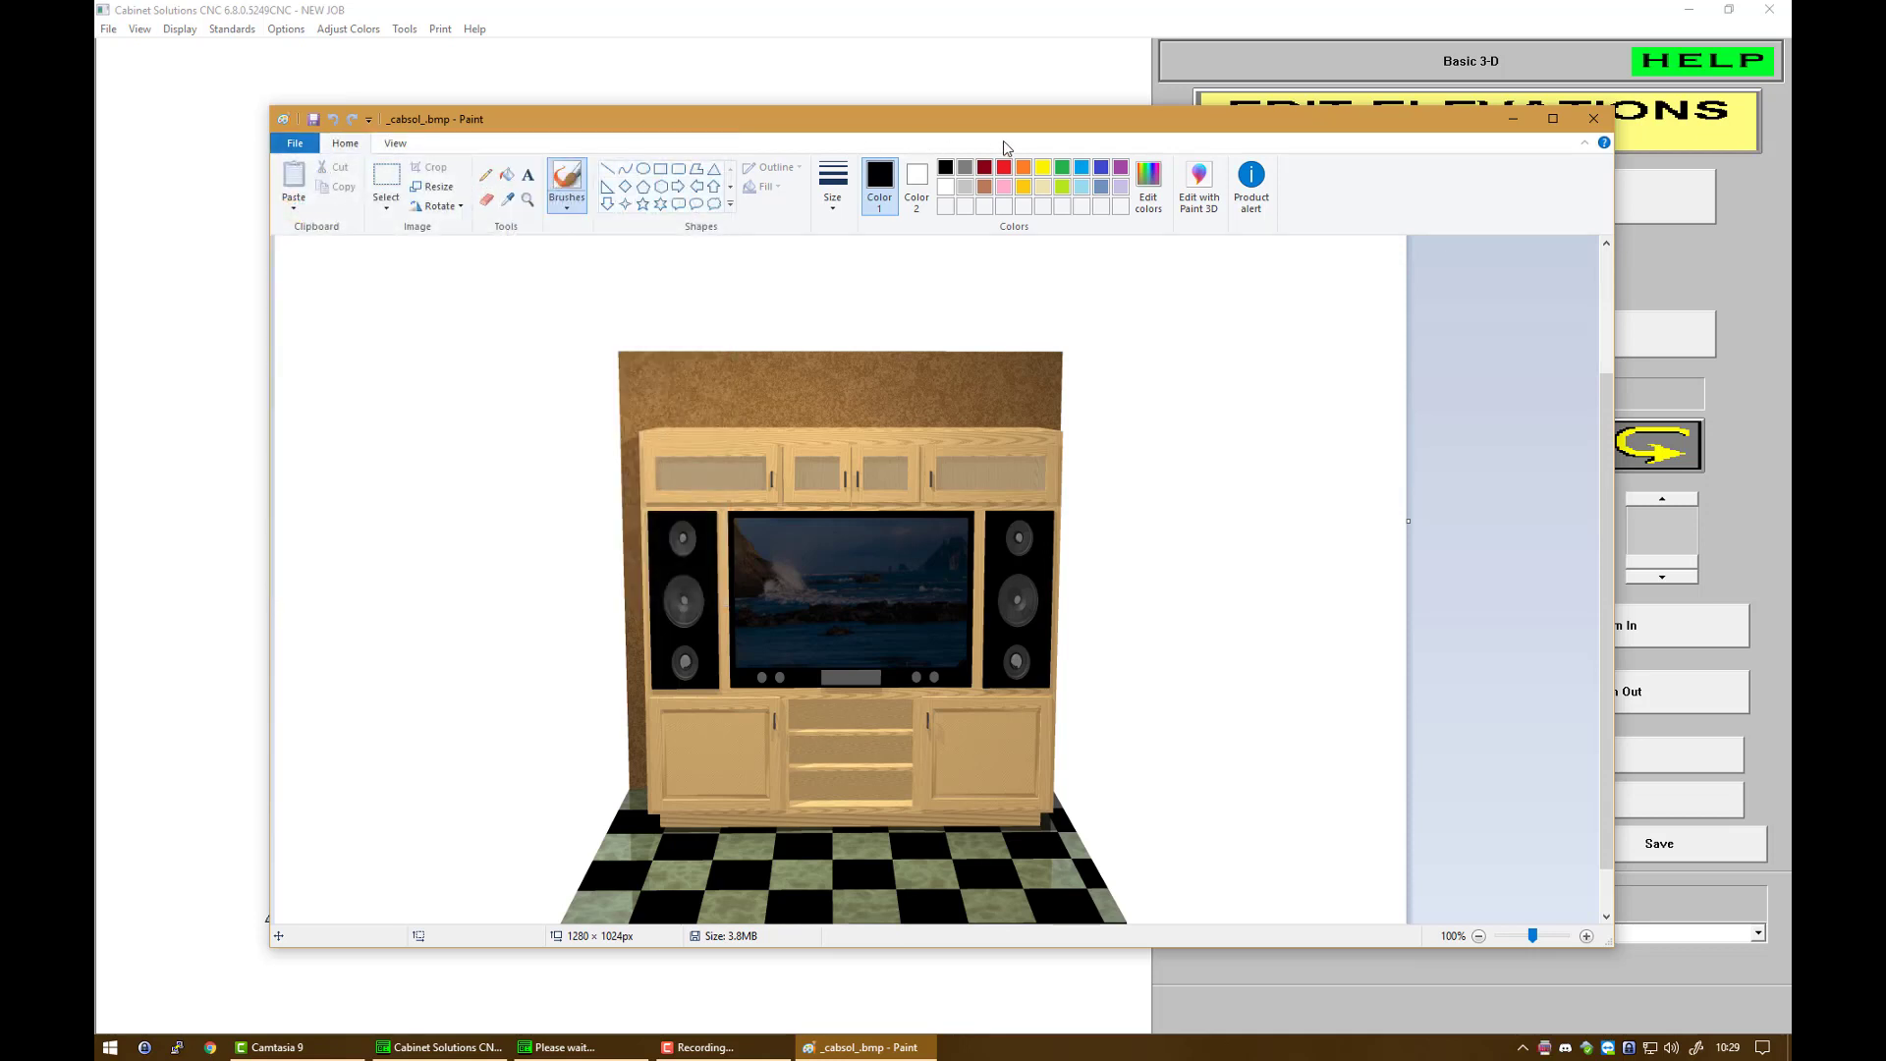